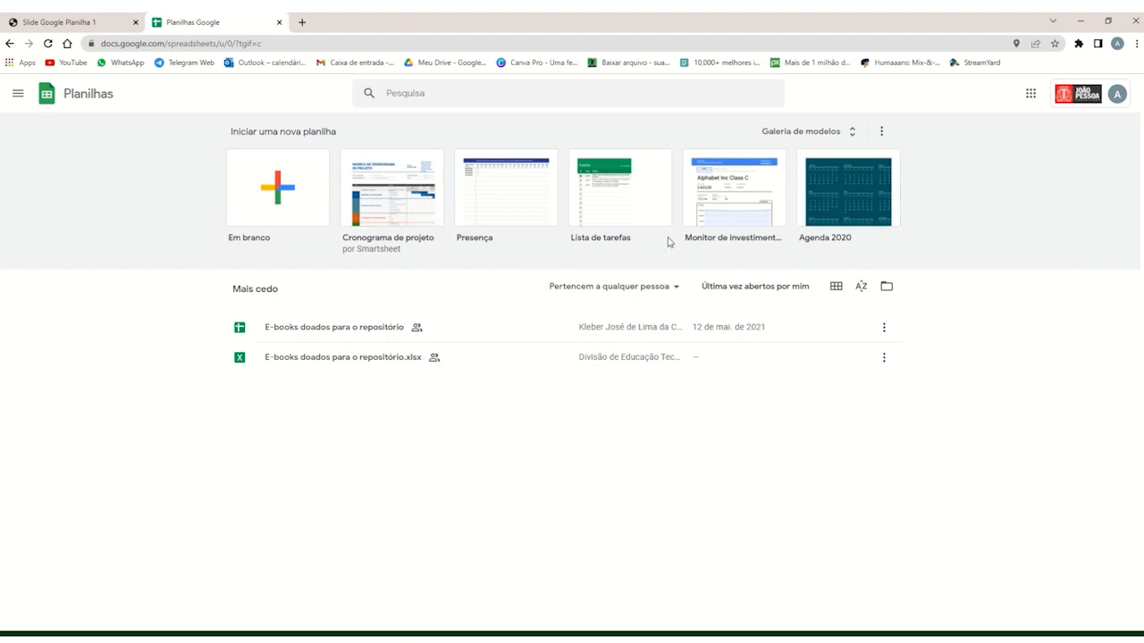
Browse the general template gallery from the education to the project management templates and return to the start page.
left_click(807, 134)
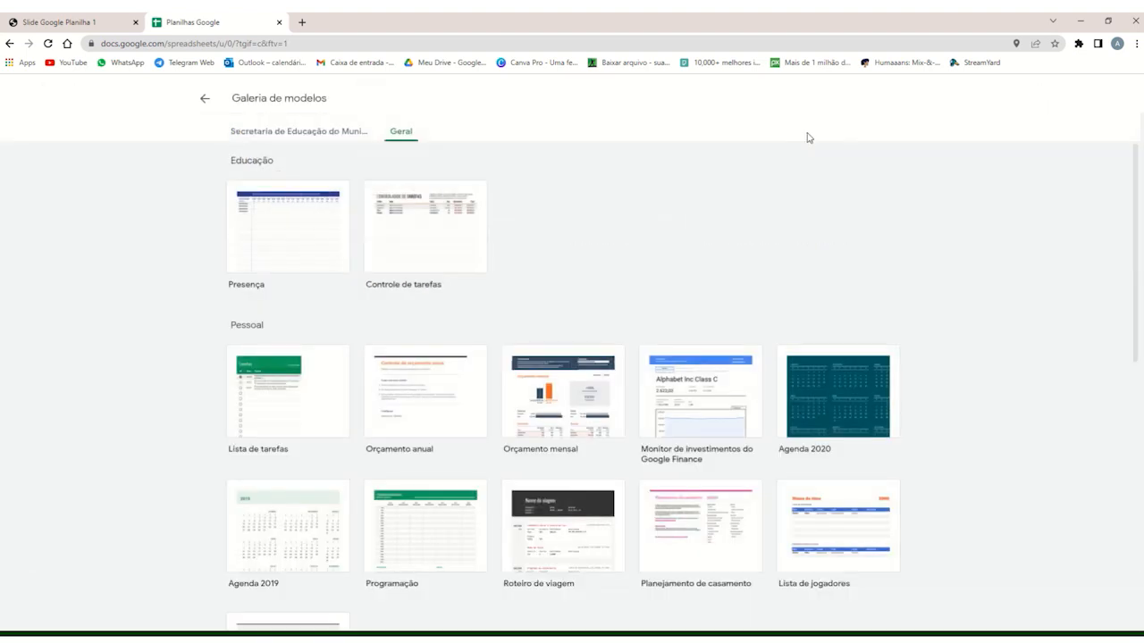
scroll(638, 248, "down", 6)
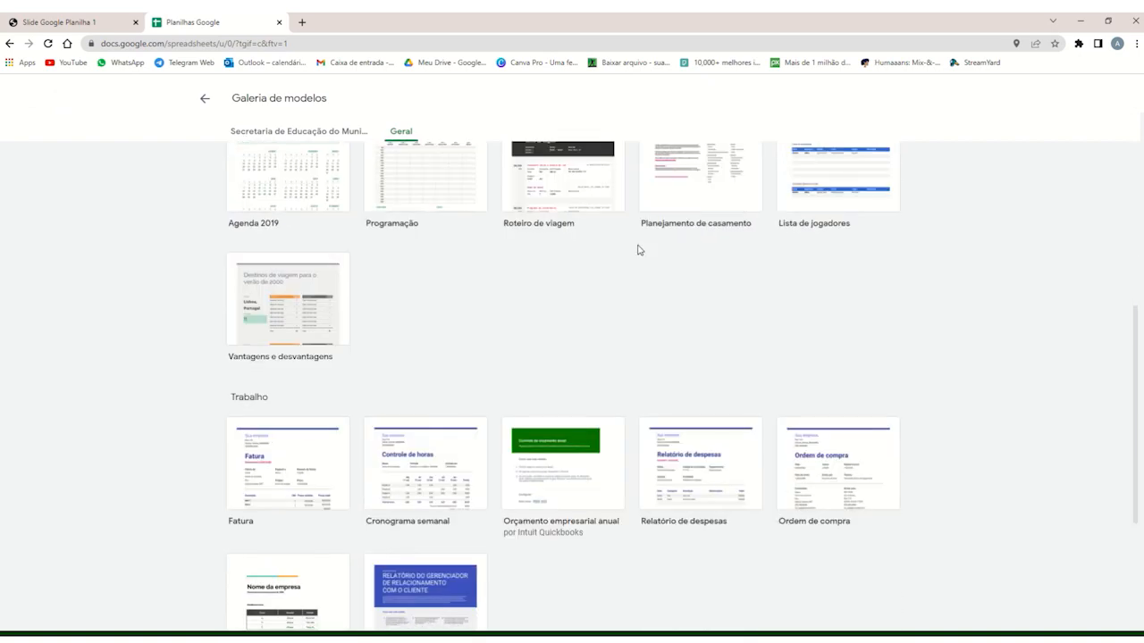
scroll(638, 248, "down", 1)
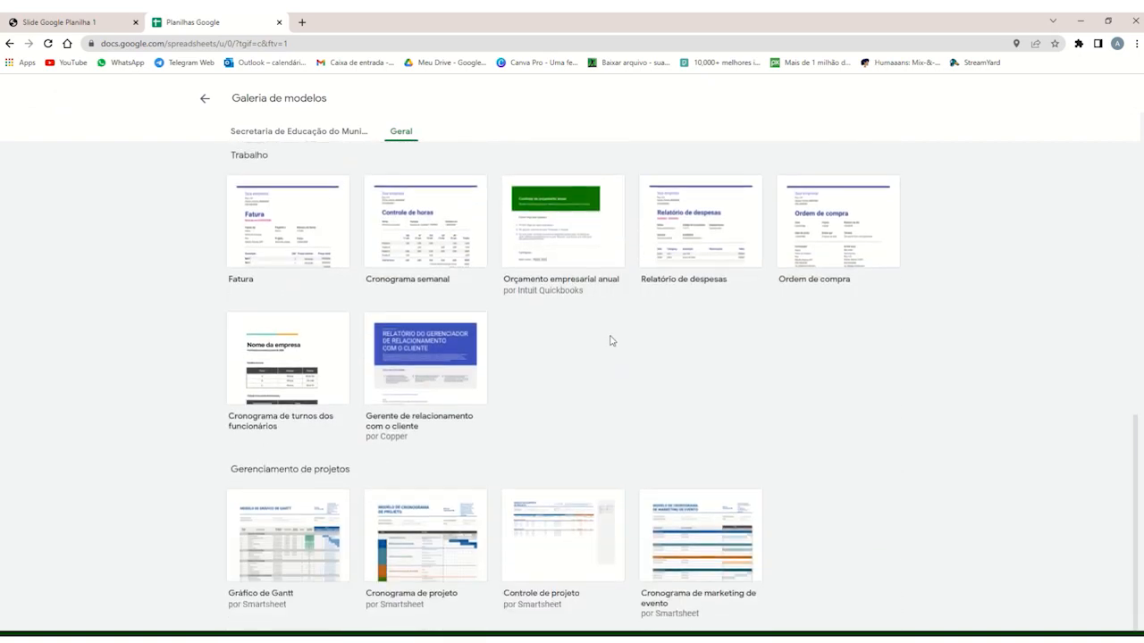
scroll(590, 335, "up", 3)
scroll(455, 354, "up", 3)
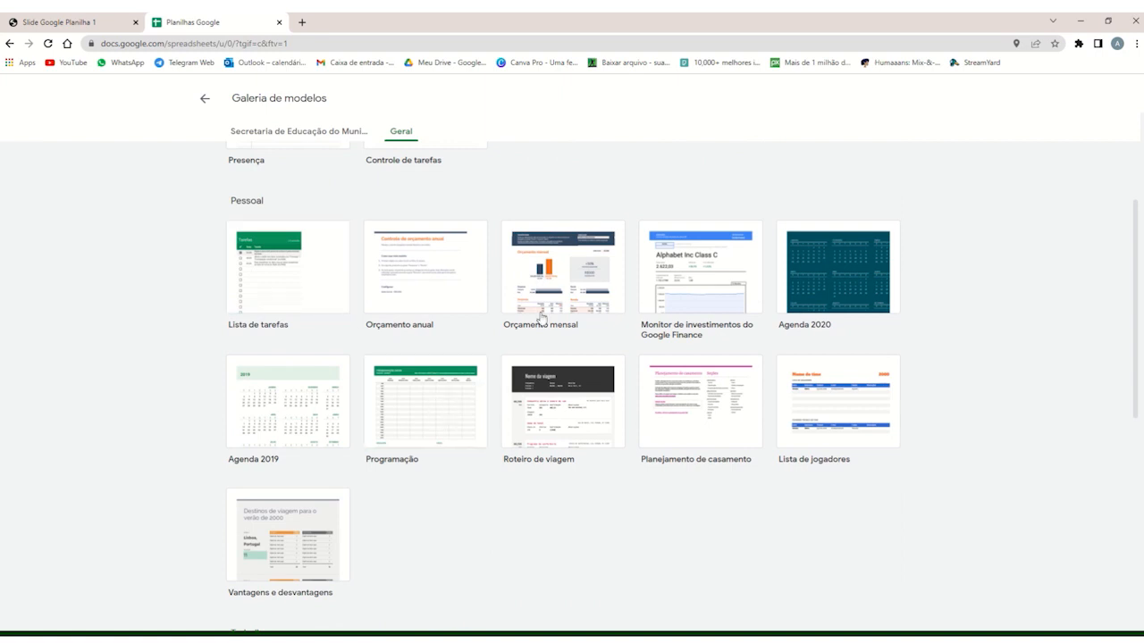
scroll(576, 411, "down", 5)
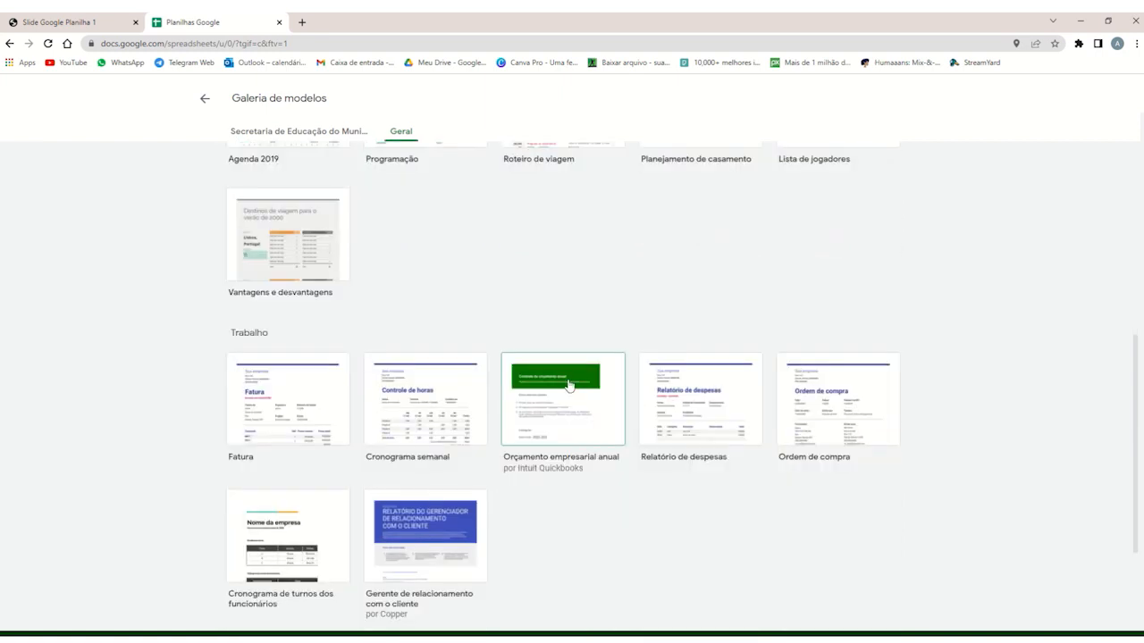
scroll(563, 377, "down", 1)
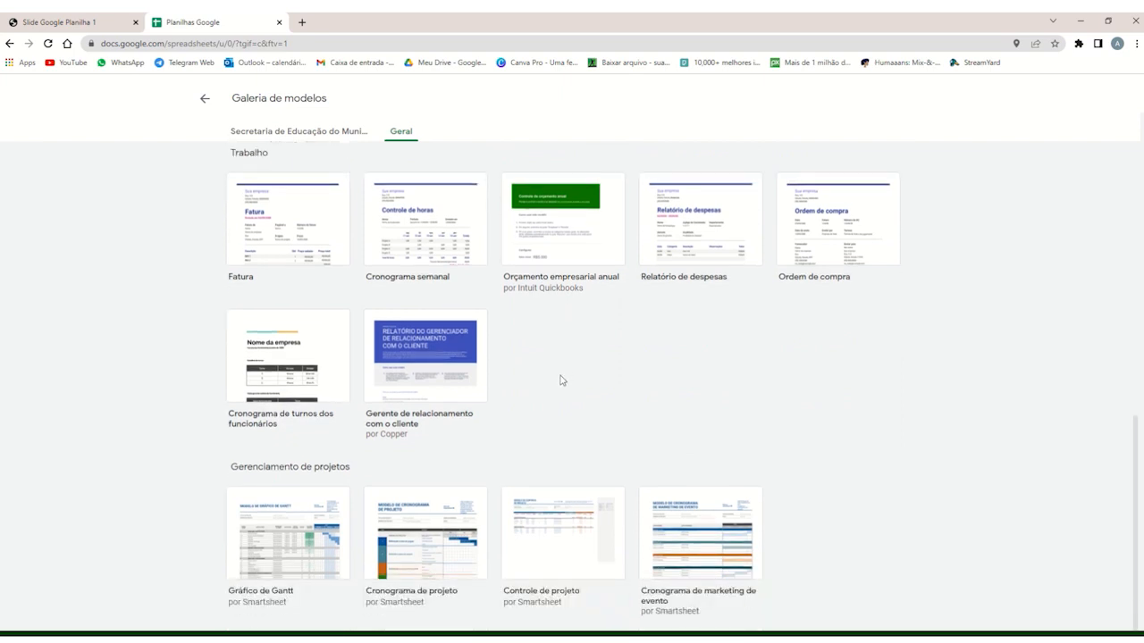
scroll(562, 380, "up", 3)
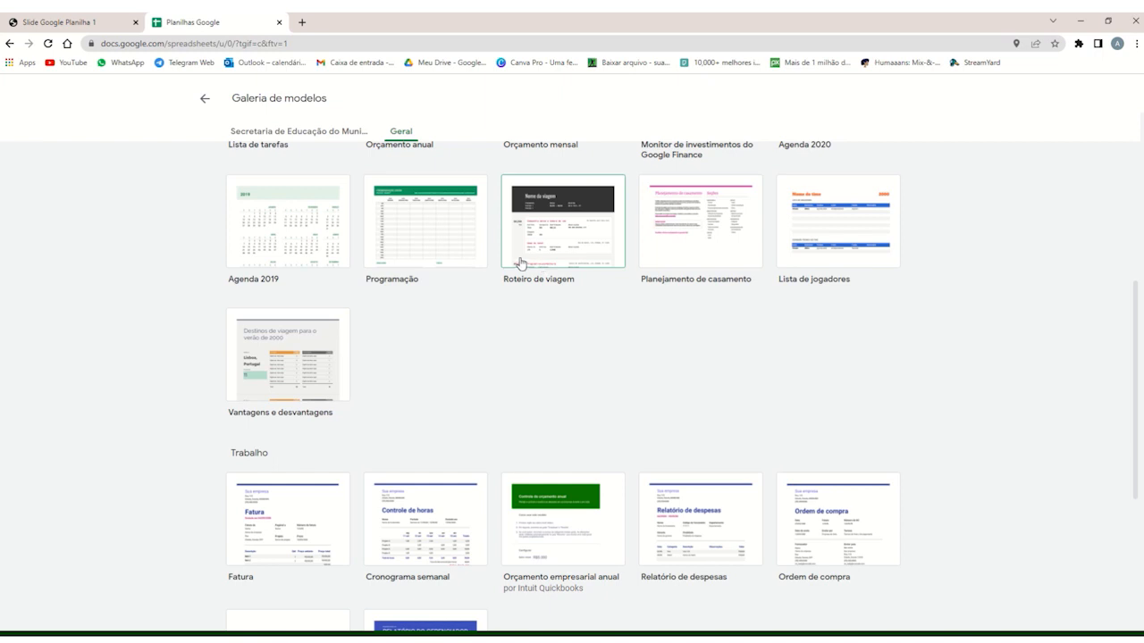
left_click(206, 99)
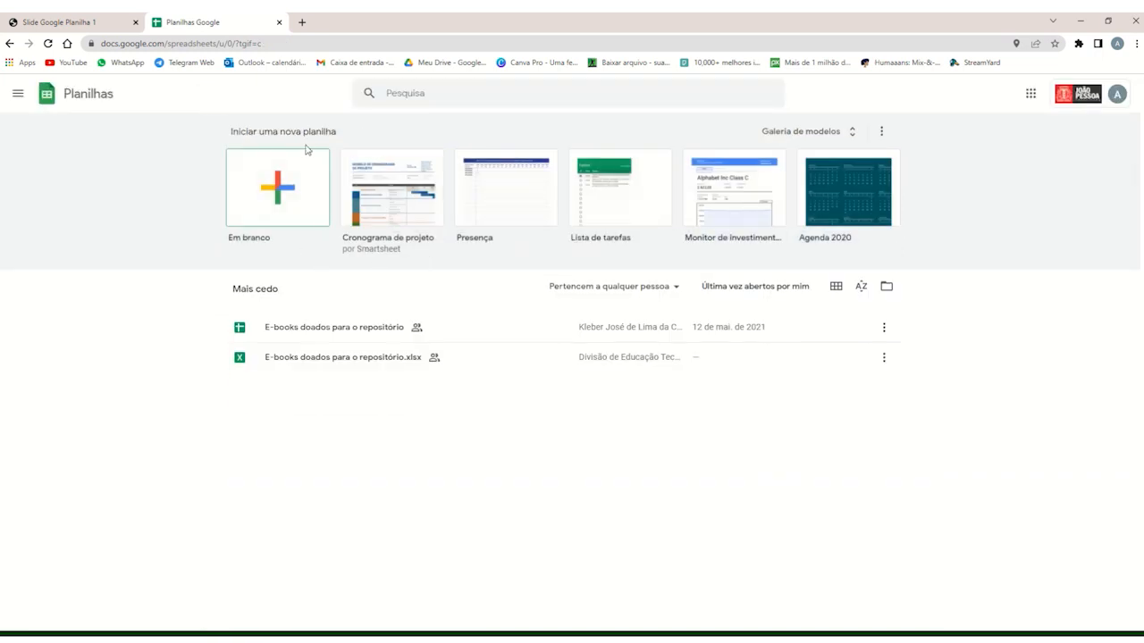
Create a blank spreadsheet and replace its default title with the person's full name.
left_click(279, 194)
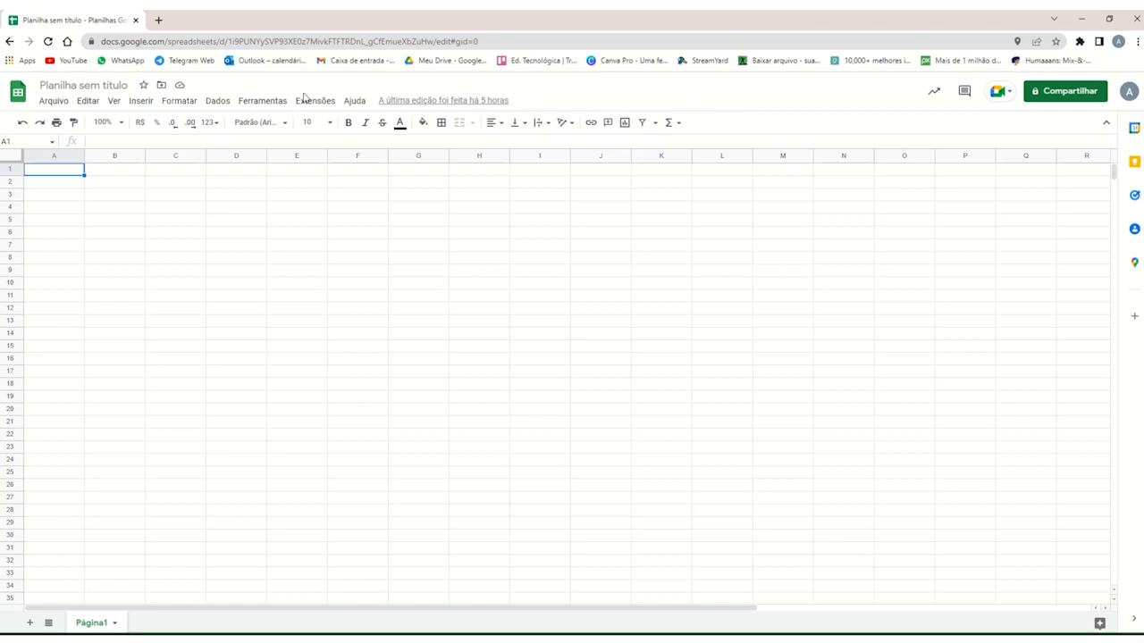
left_click(115, 85)
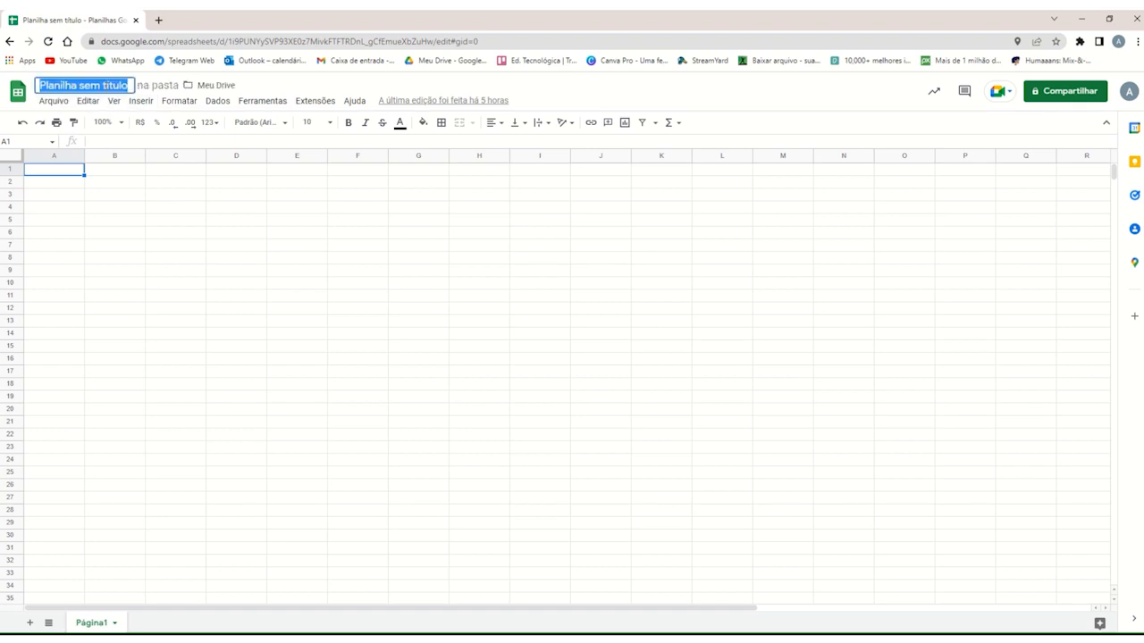
key("BackSpace")
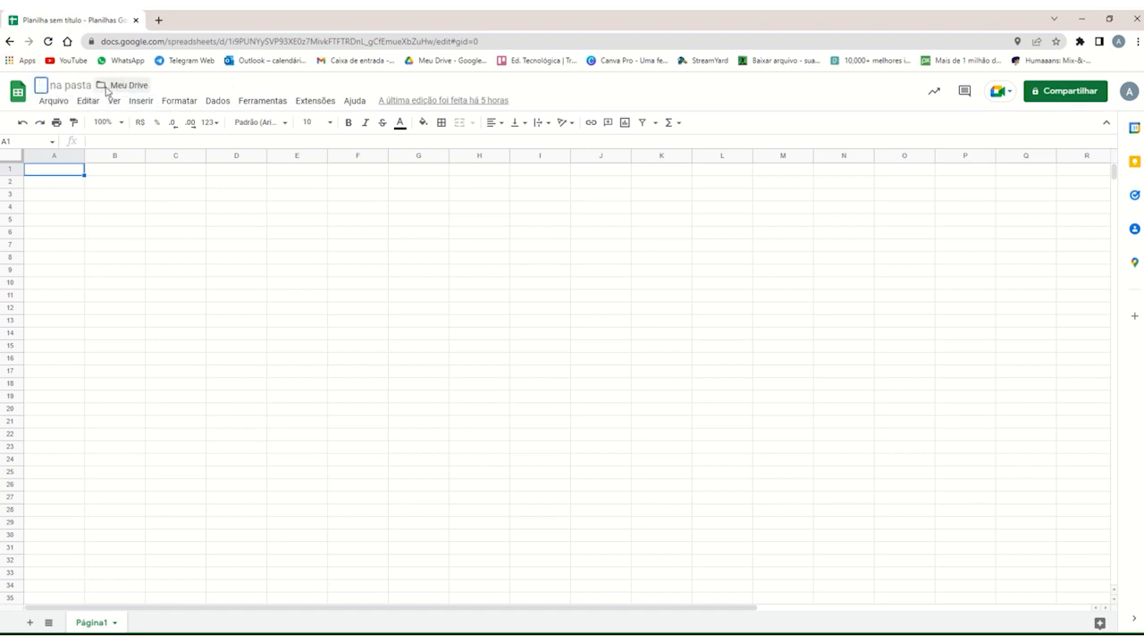
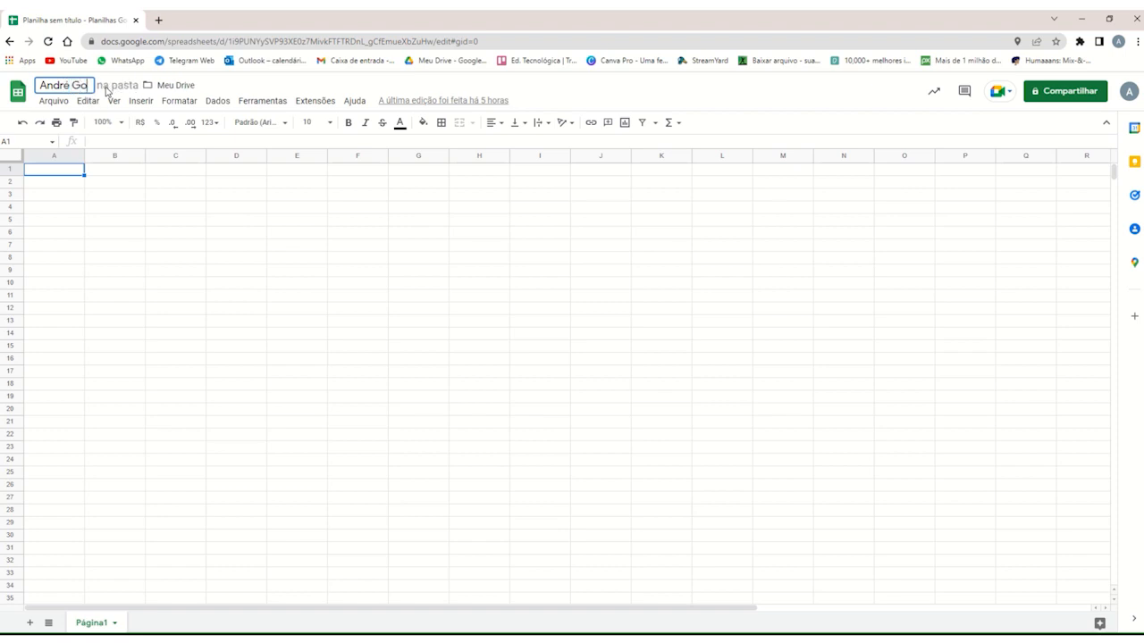
key("Return")
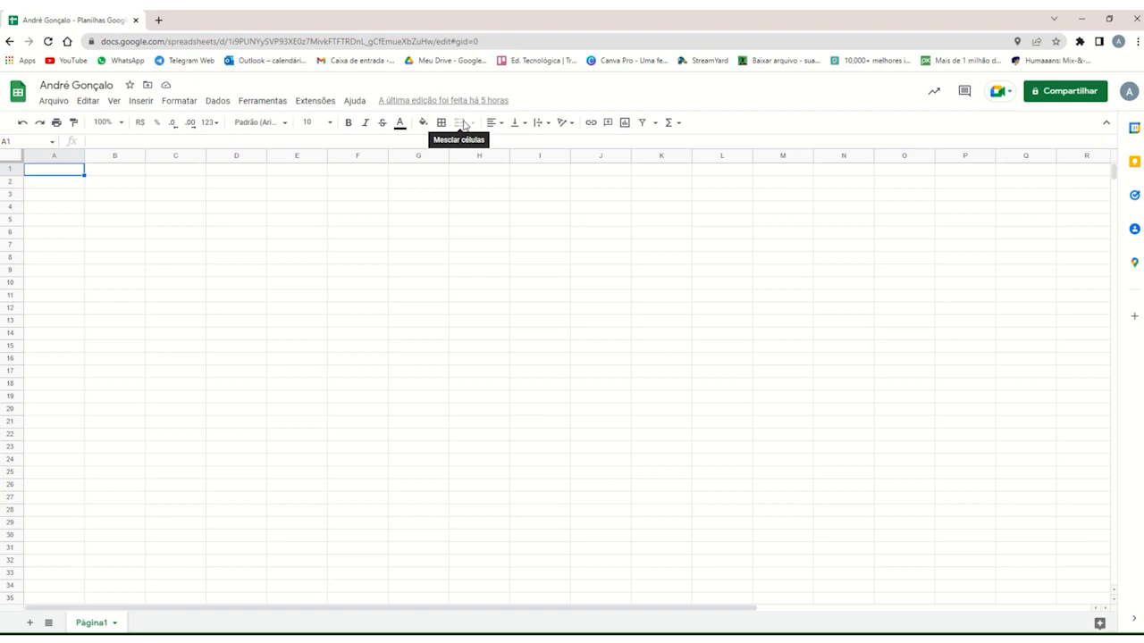
left_click(496, 124)
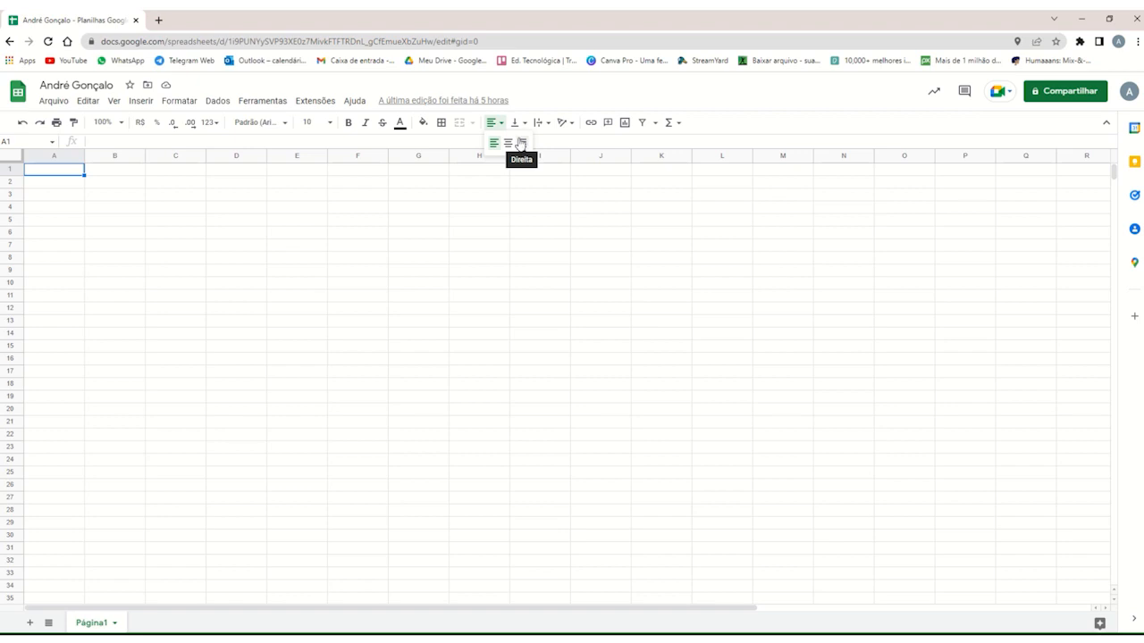
left_click(521, 144)
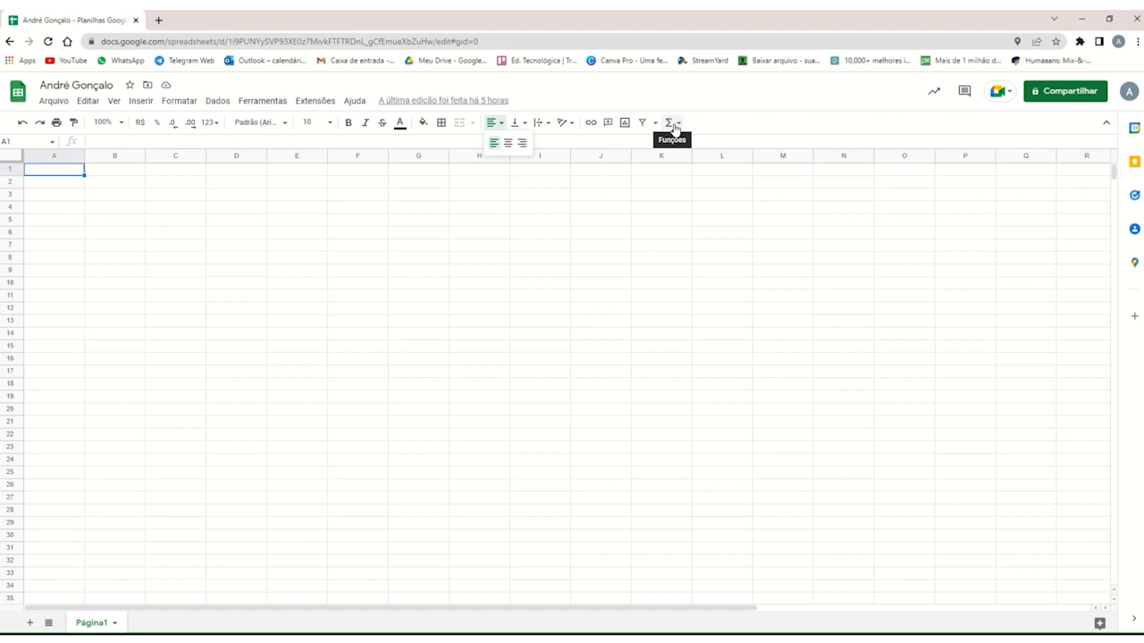
left_click(495, 126)
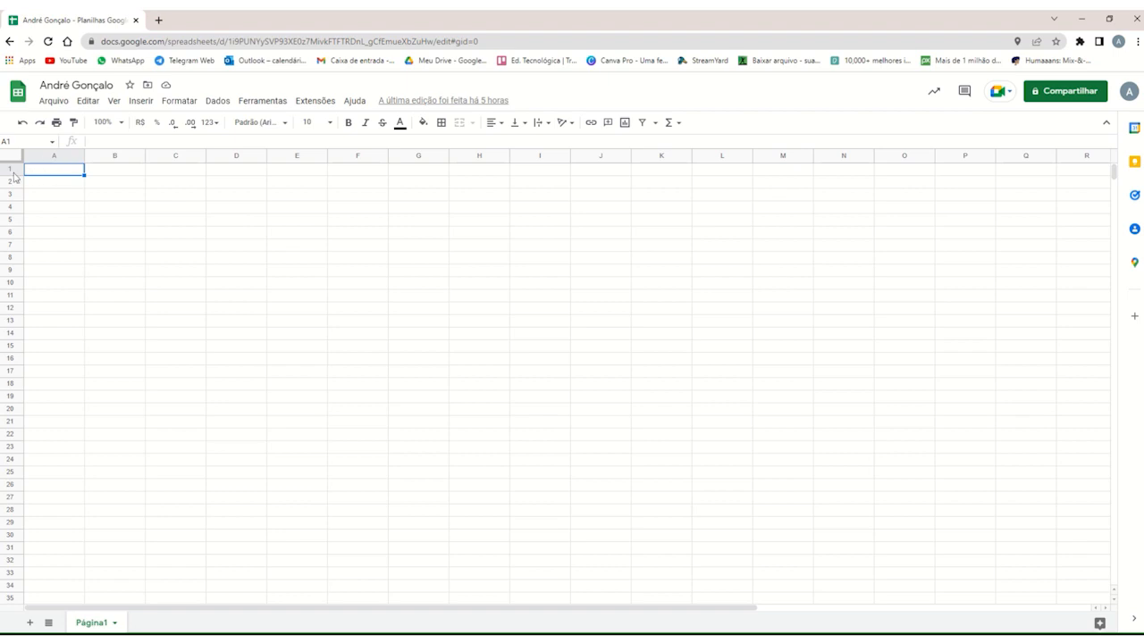
scroll(9, 393, "down", 10)
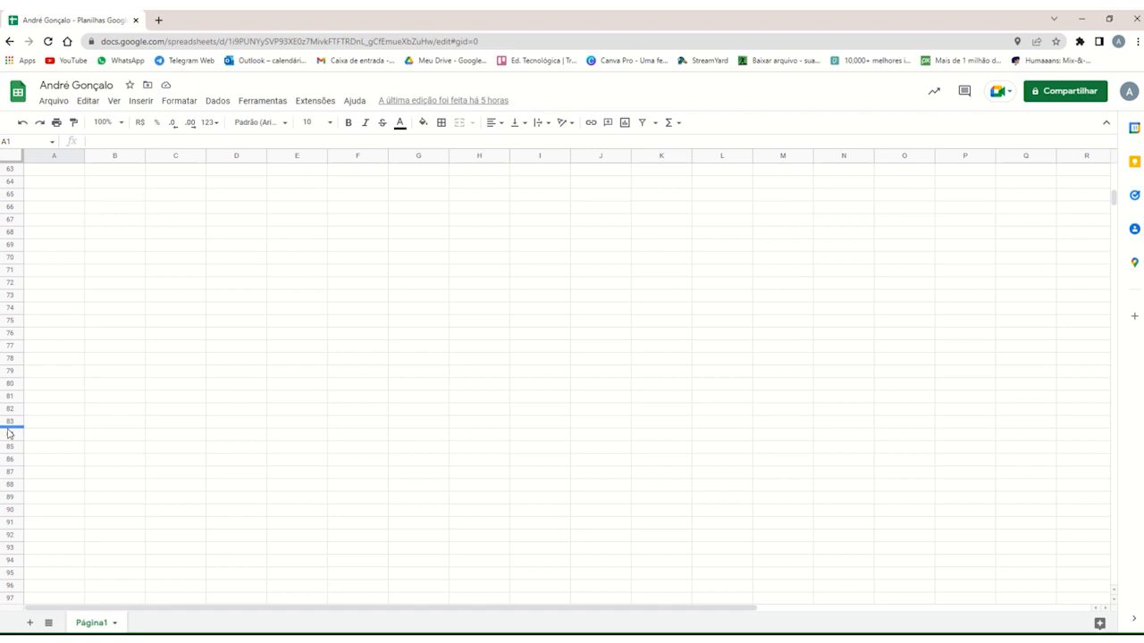
scroll(14, 295, "up", 10)
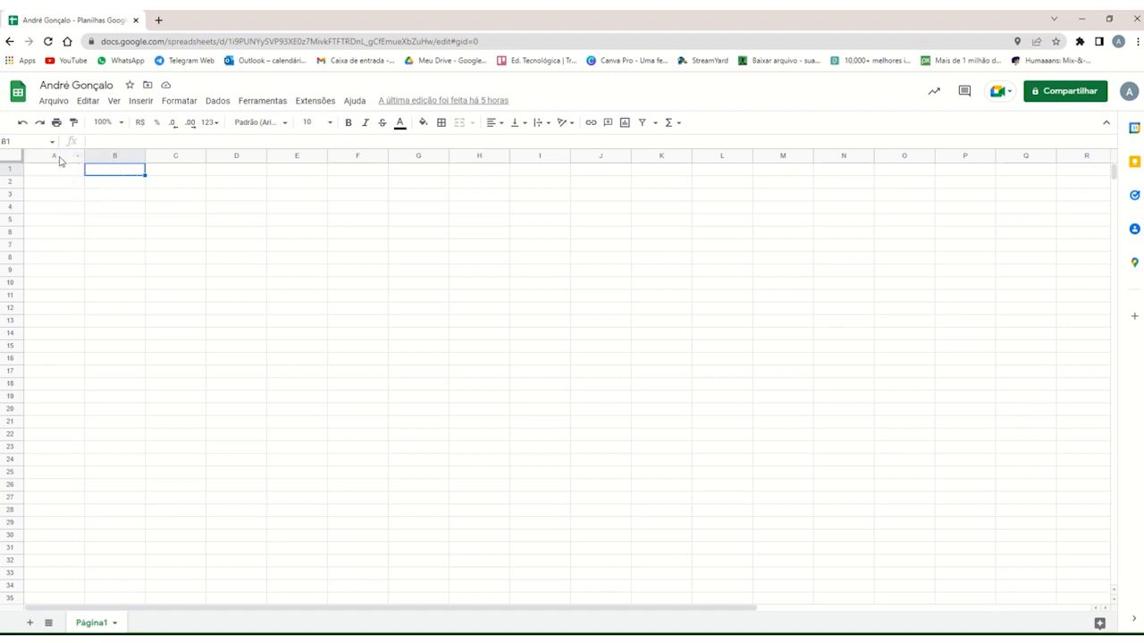
Insert six rows above the cell range A1:A6.
left_click(62, 156)
left_click(59, 172)
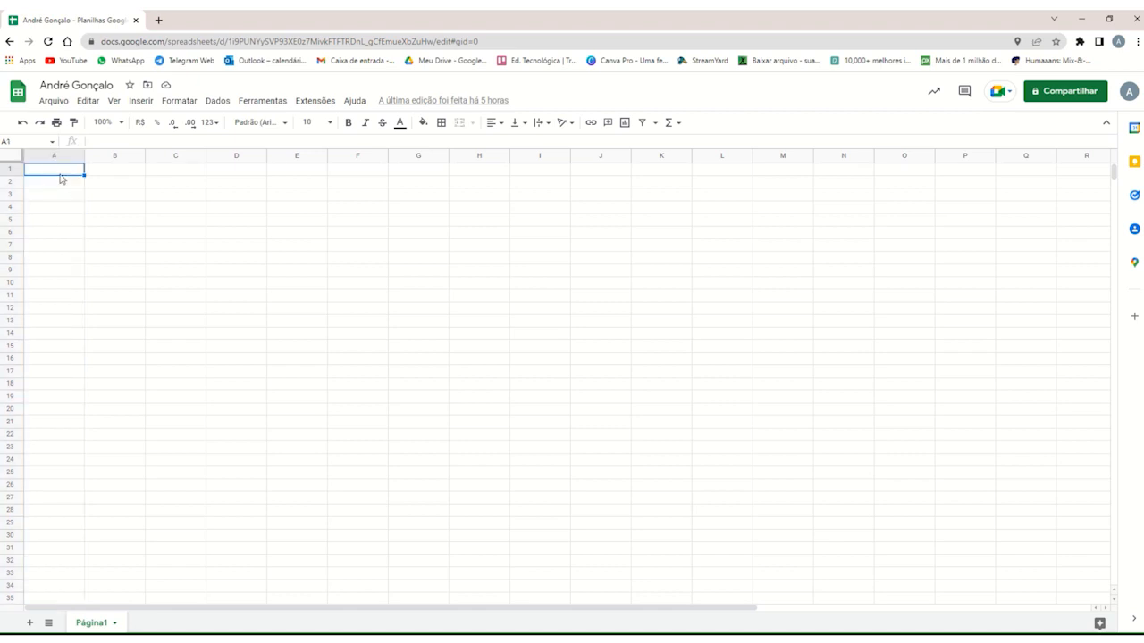
left_click_drag(59, 177, 62, 237)
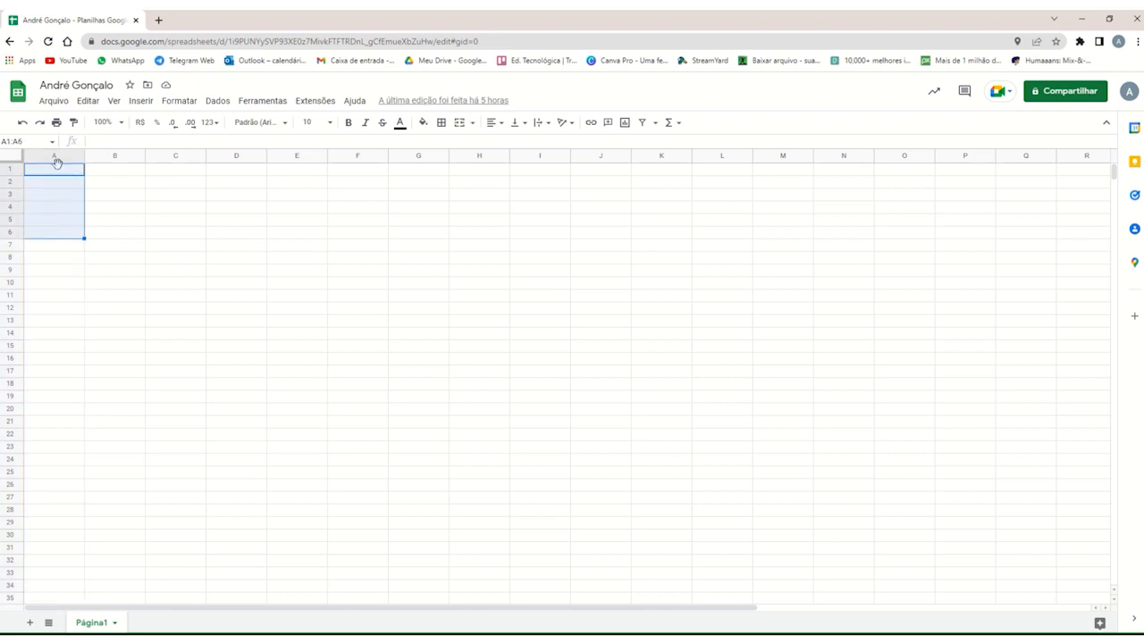
left_click(144, 104)
mouse_move(165, 145)
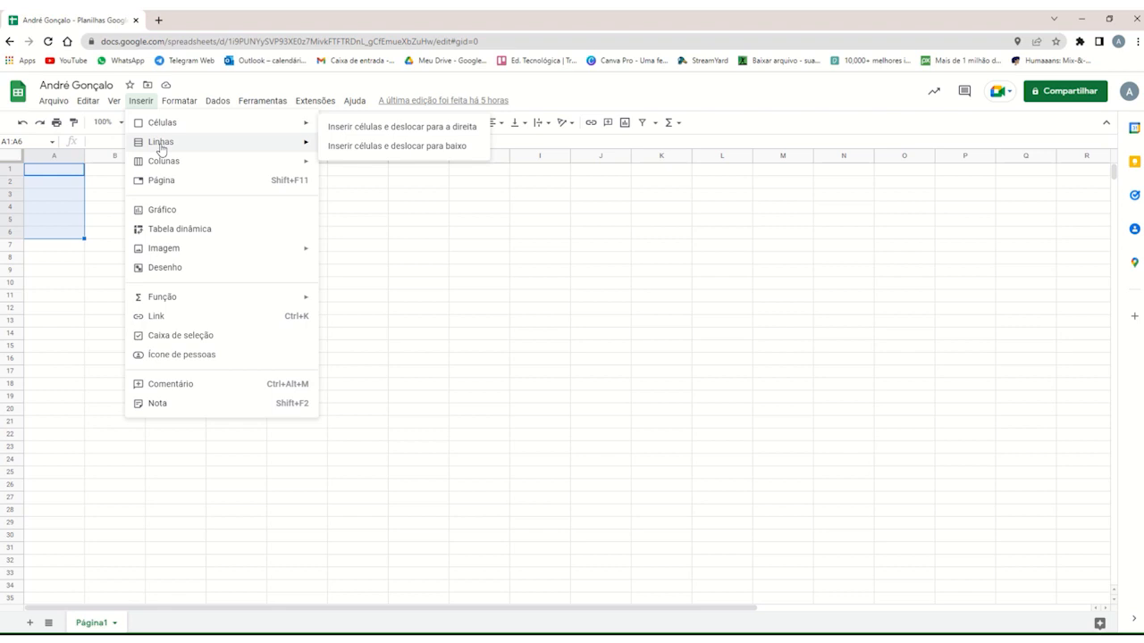
mouse_move(280, 149)
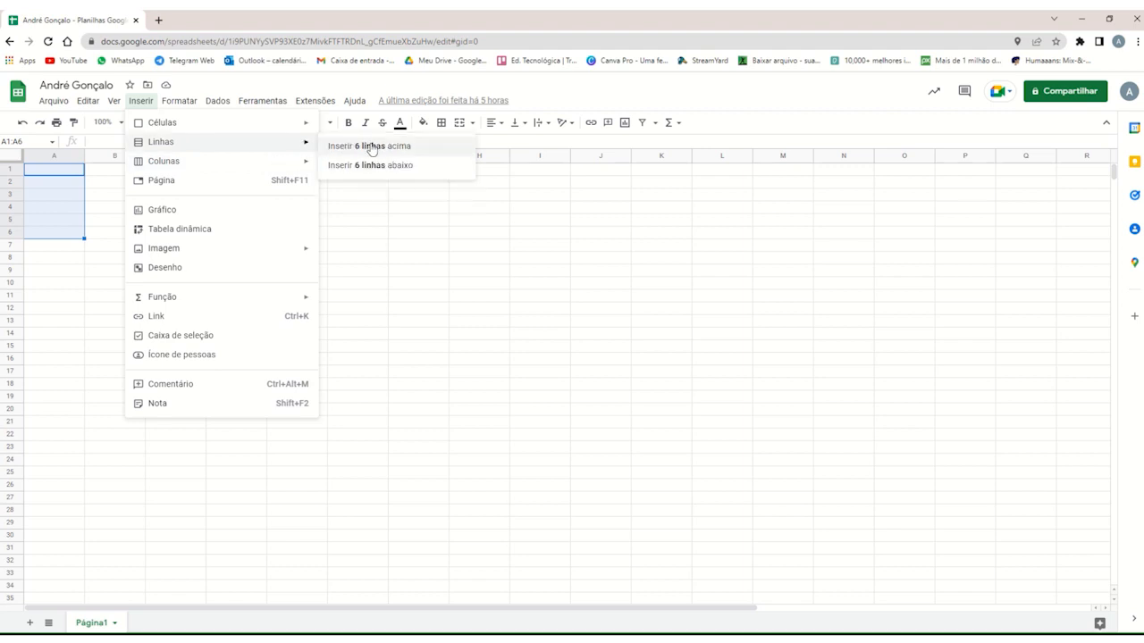
left_click(372, 148)
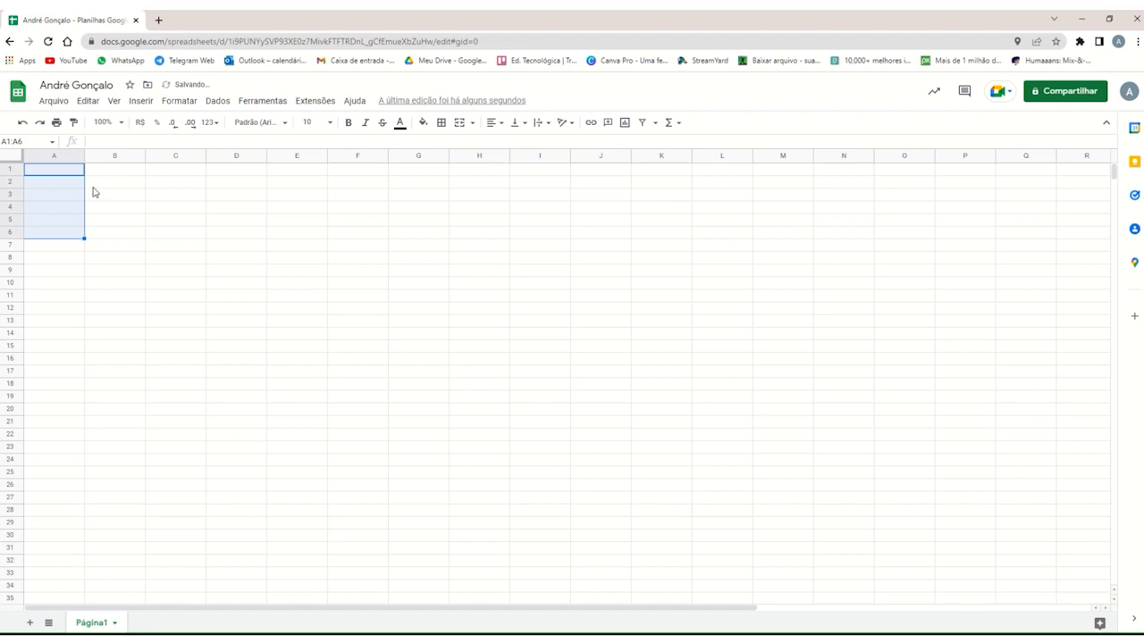
Enter the person's first name in cell A1.
key("alt+i")
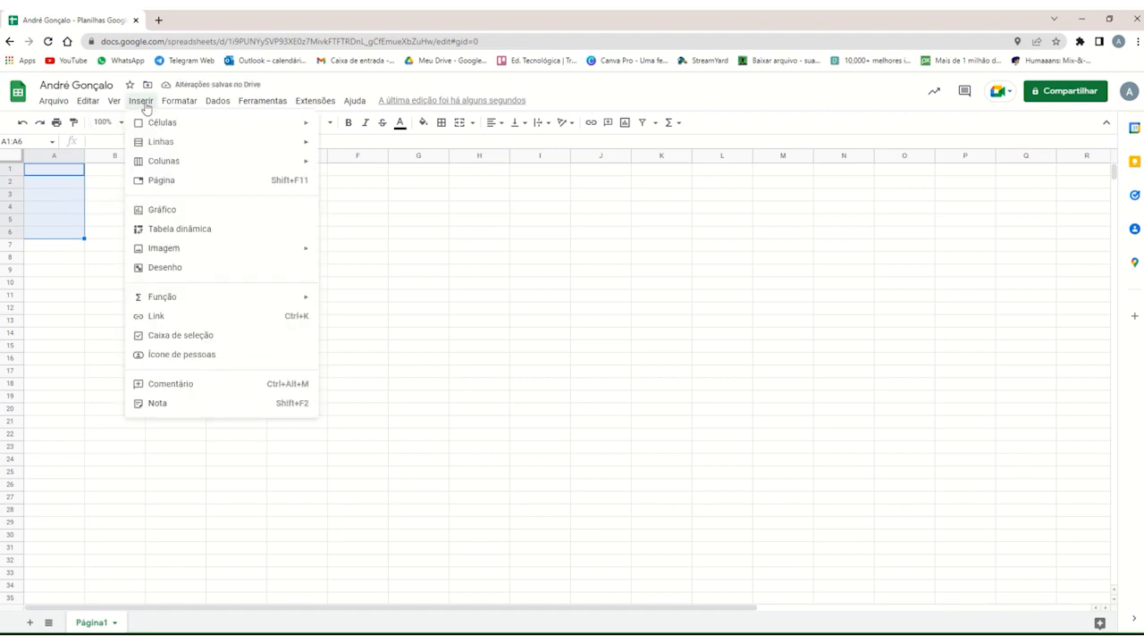
left_click(60, 173)
type("andré")
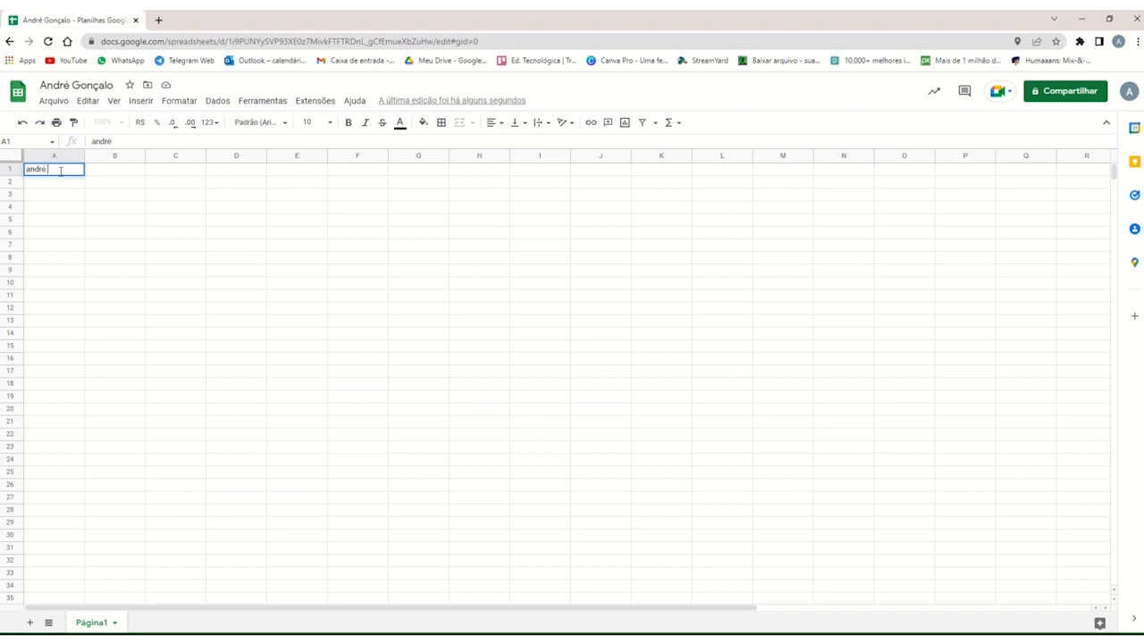
Insert six rows above the range A1:A6 that starts with the first name.
left_click_drag(60, 173, 56, 237)
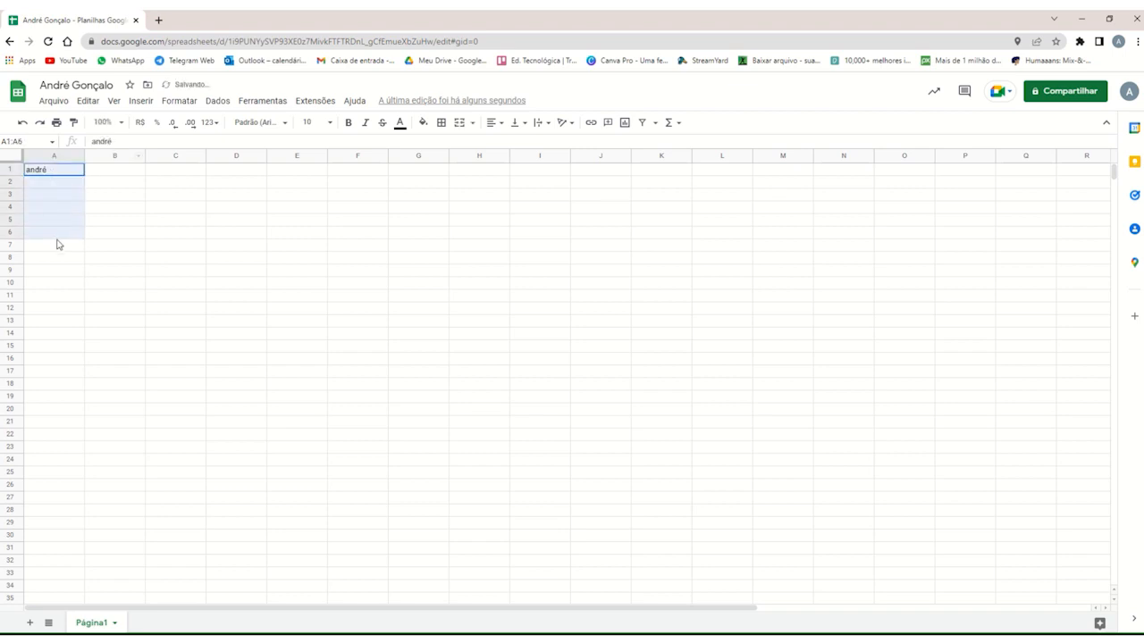
left_click(141, 101)
mouse_move(199, 150)
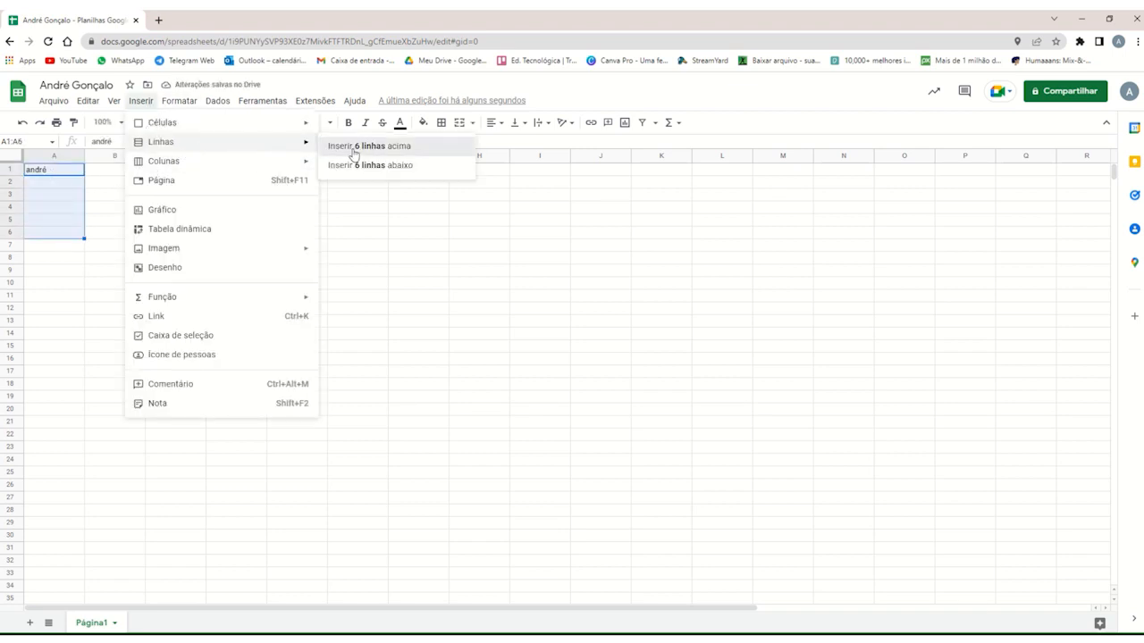
left_click(358, 148)
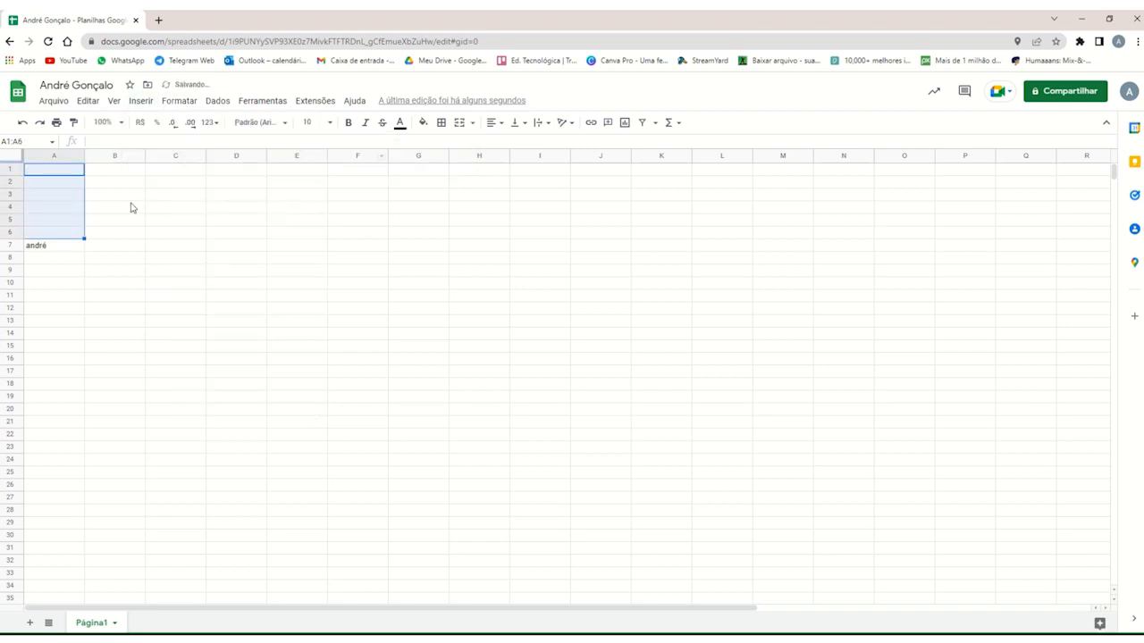
left_click(66, 247)
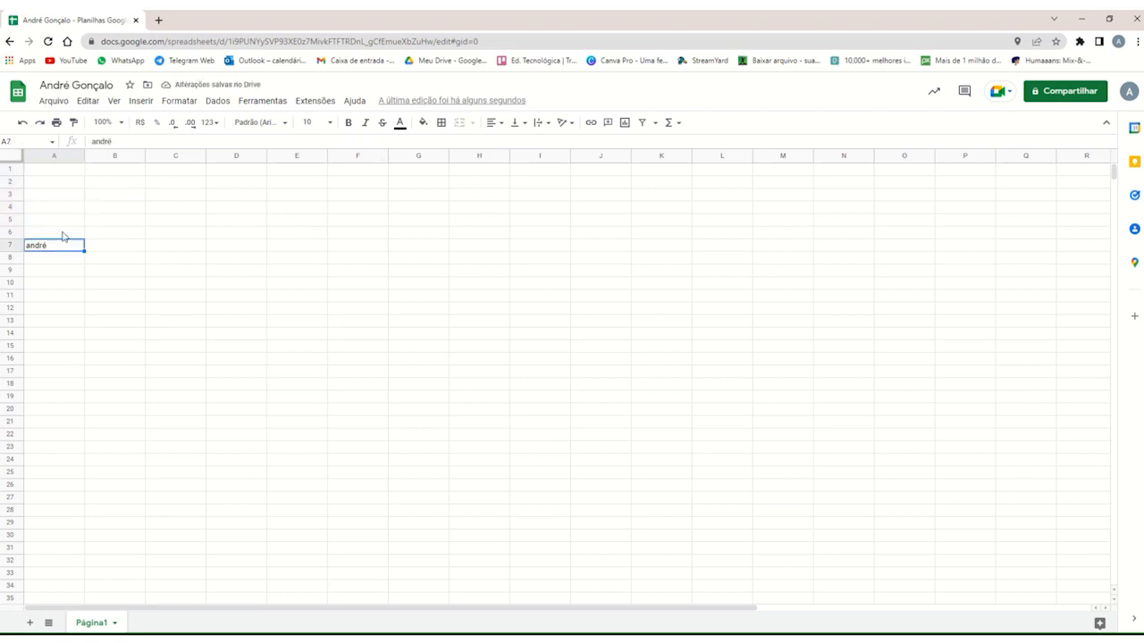
left_click(62, 233)
left_click_drag(62, 235, 56, 168)
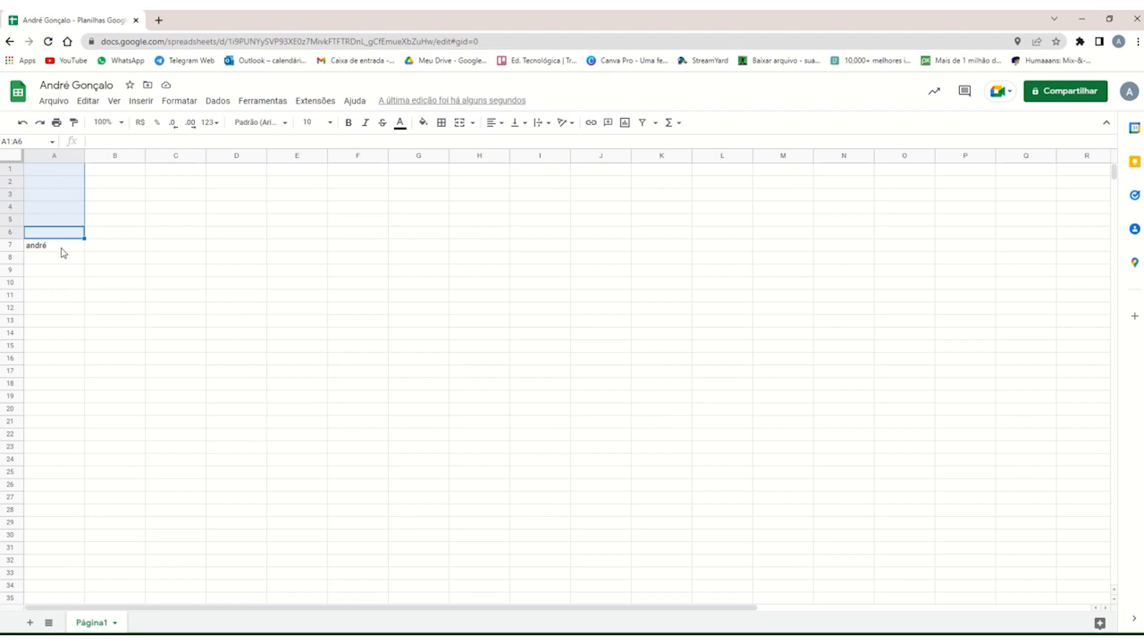
left_click(62, 251)
left_click_drag(56, 235, 58, 174)
left_click_drag(53, 259, 59, 311)
left_click(57, 233)
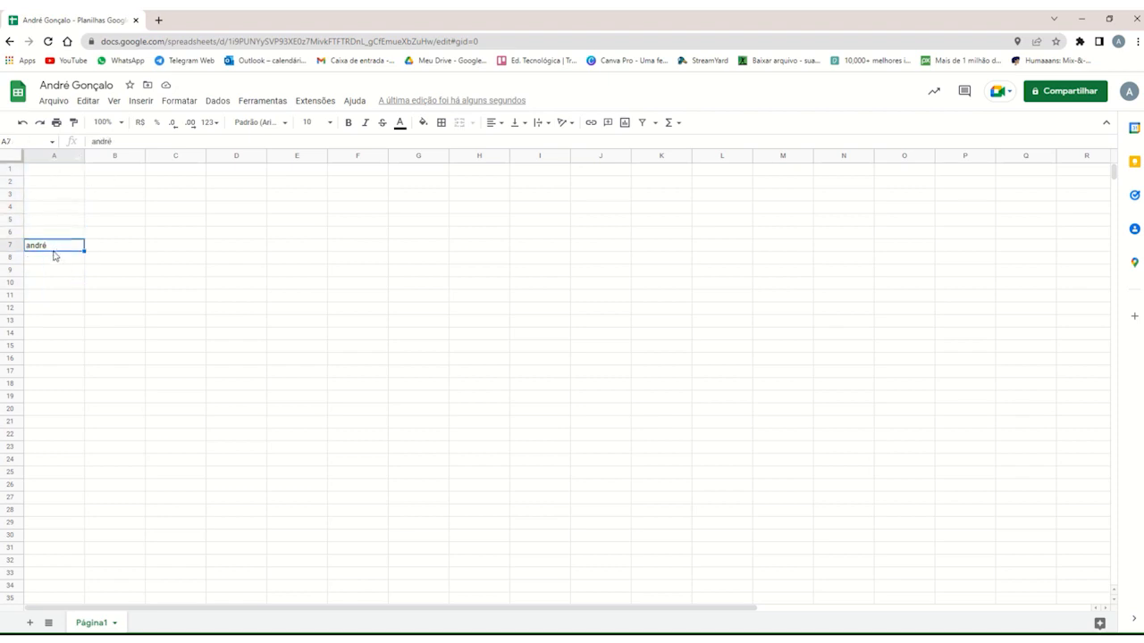
Insert one column to the right of cell A7, which holds the first name.
left_click(56, 243)
double_click(56, 244)
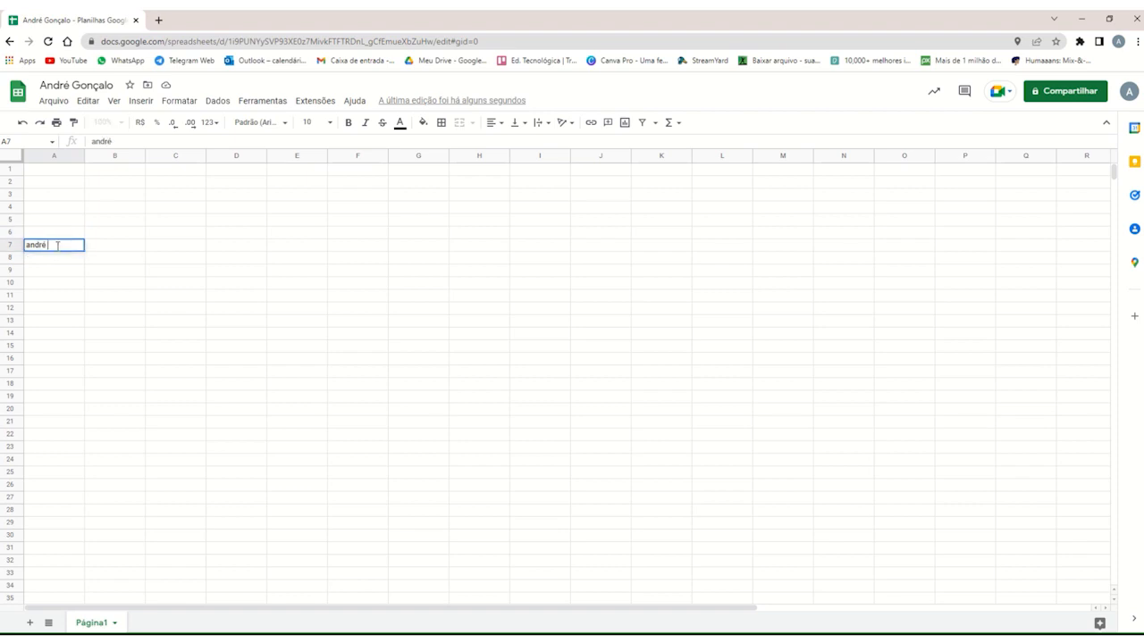
left_click(140, 100)
mouse_move(304, 161)
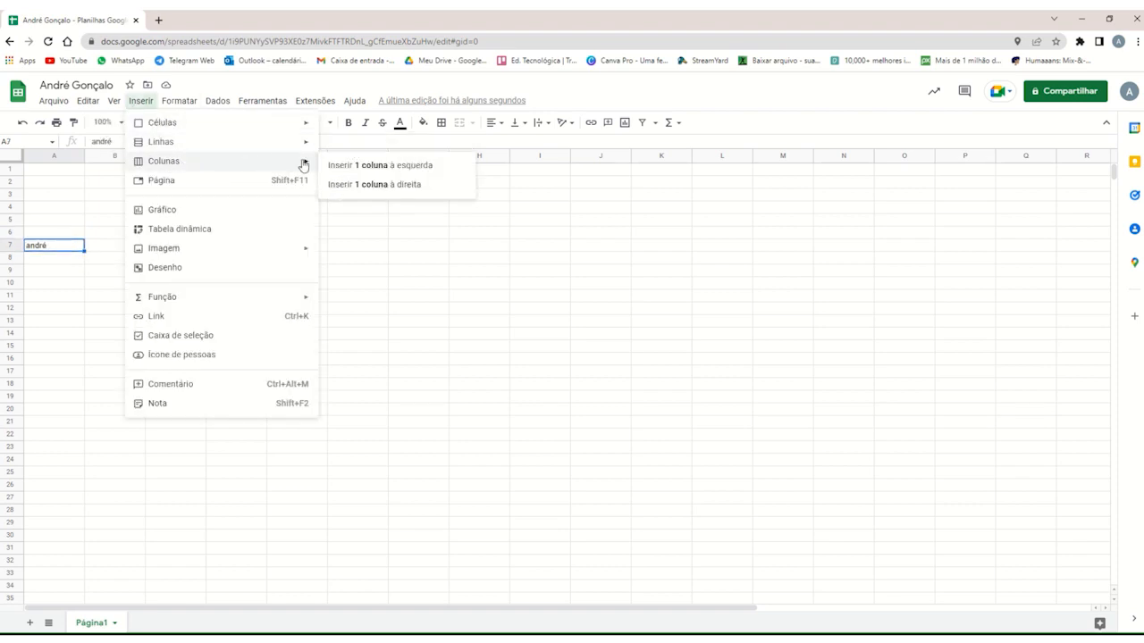
left_click(367, 185)
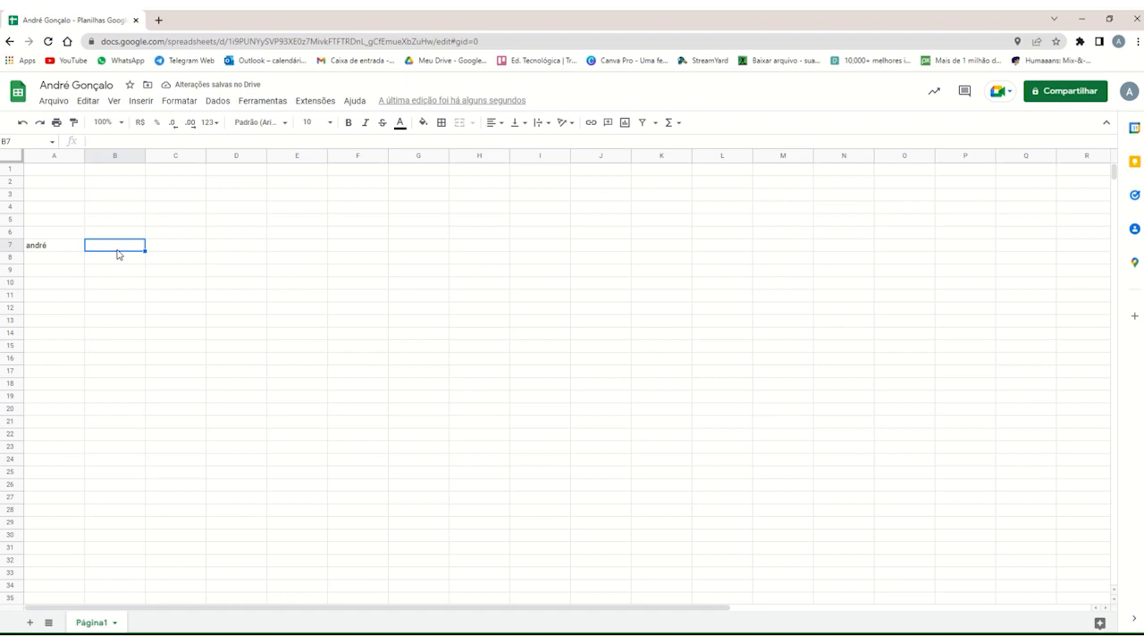
Insert one column to the left of cell A7, which holds the first name.
left_click(70, 250)
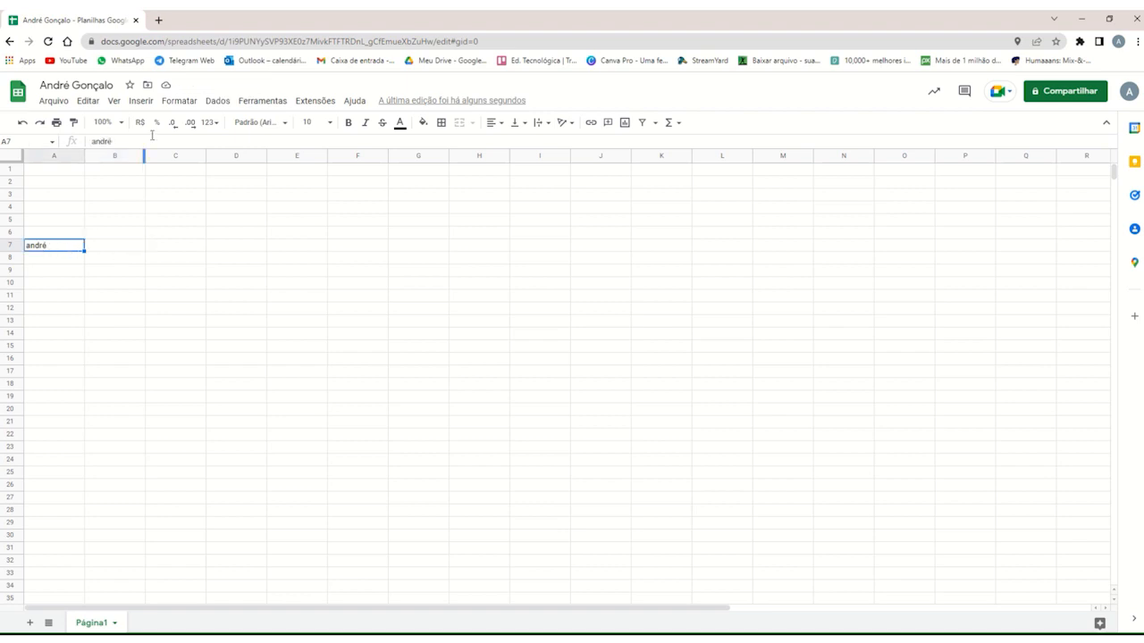
left_click(141, 101)
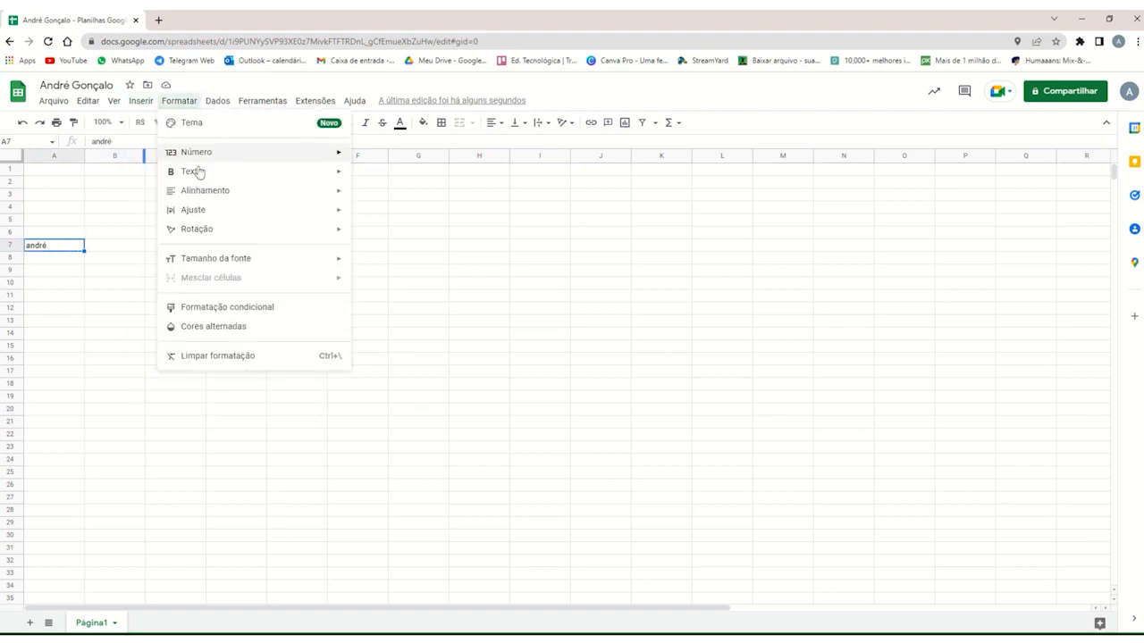
mouse_move(179, 160)
left_click(379, 172)
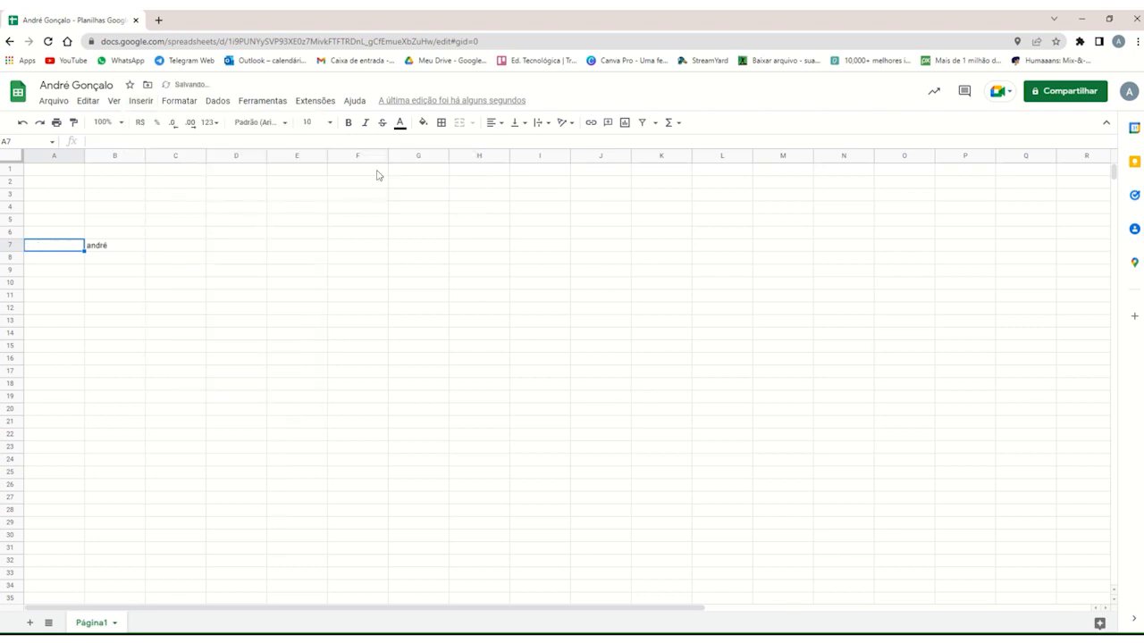
left_click(103, 249)
left_click(72, 250)
left_click(122, 248)
left_click(59, 249)
left_click(117, 247)
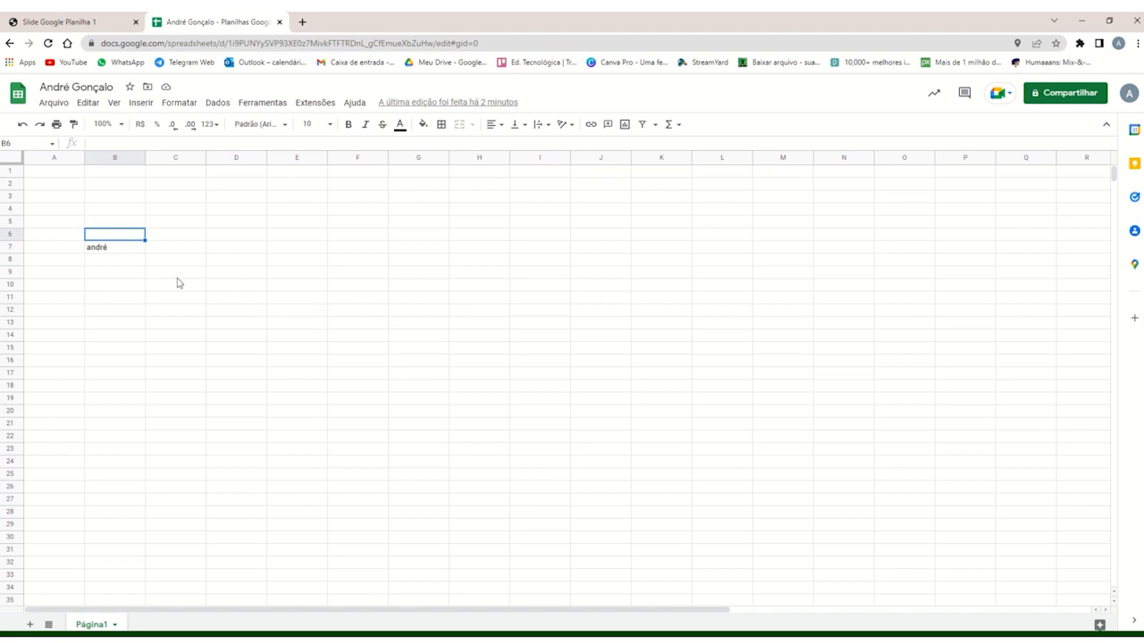
left_click(117, 253)
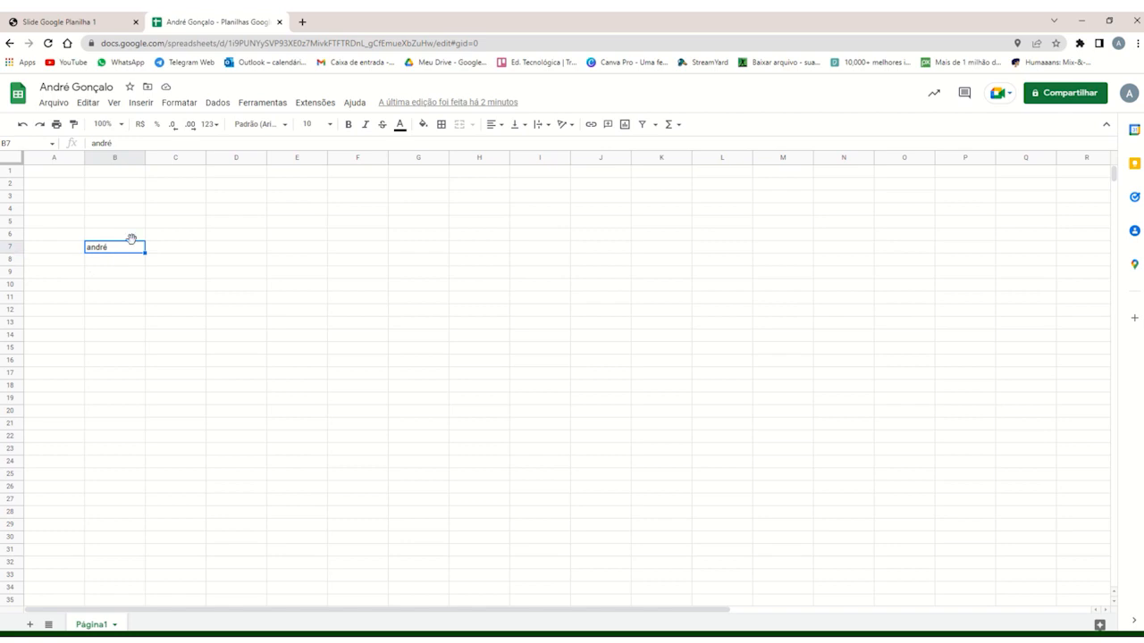
left_click(119, 239)
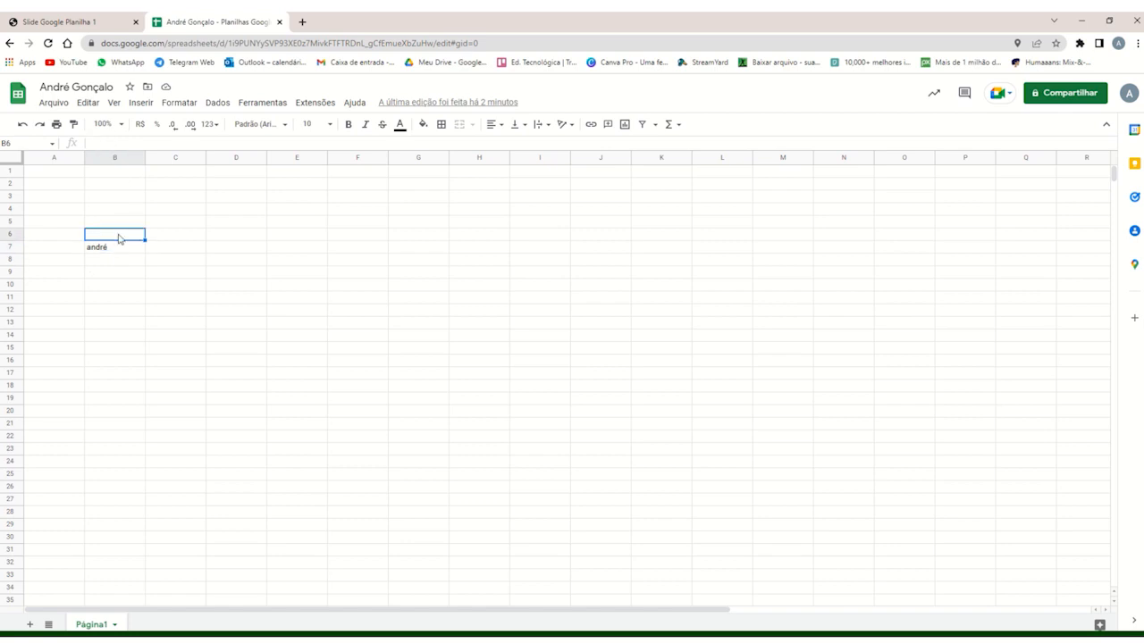
left_click(119, 213)
left_click(117, 197)
left_click(121, 185)
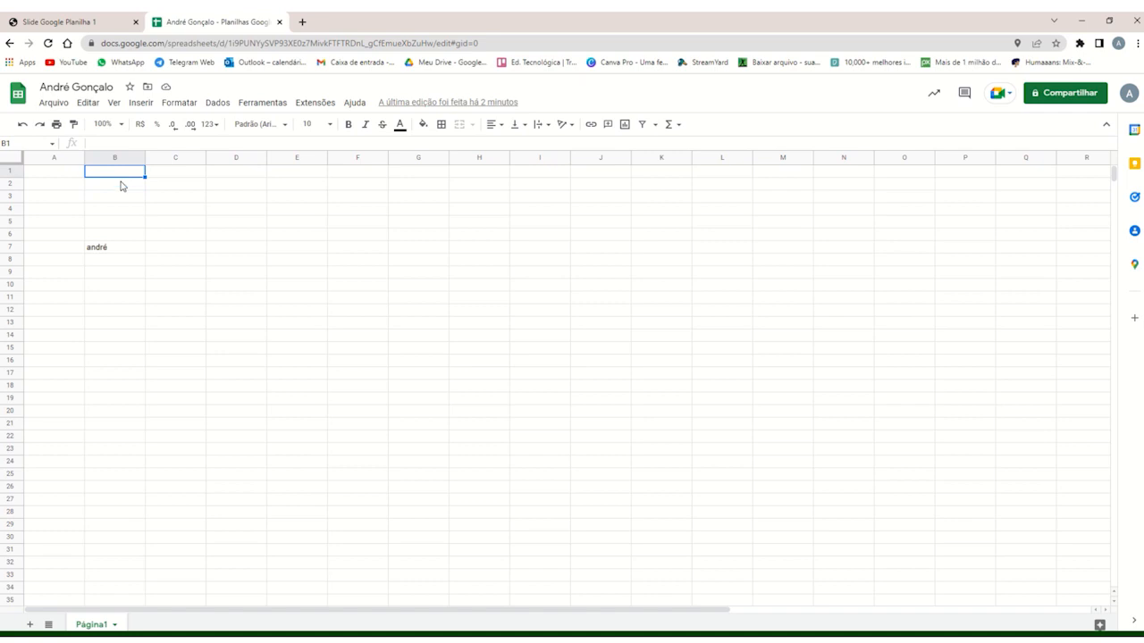
Delete rows 1 to 6 by way of the empty range B1:B6 above the first name.
left_click(118, 237)
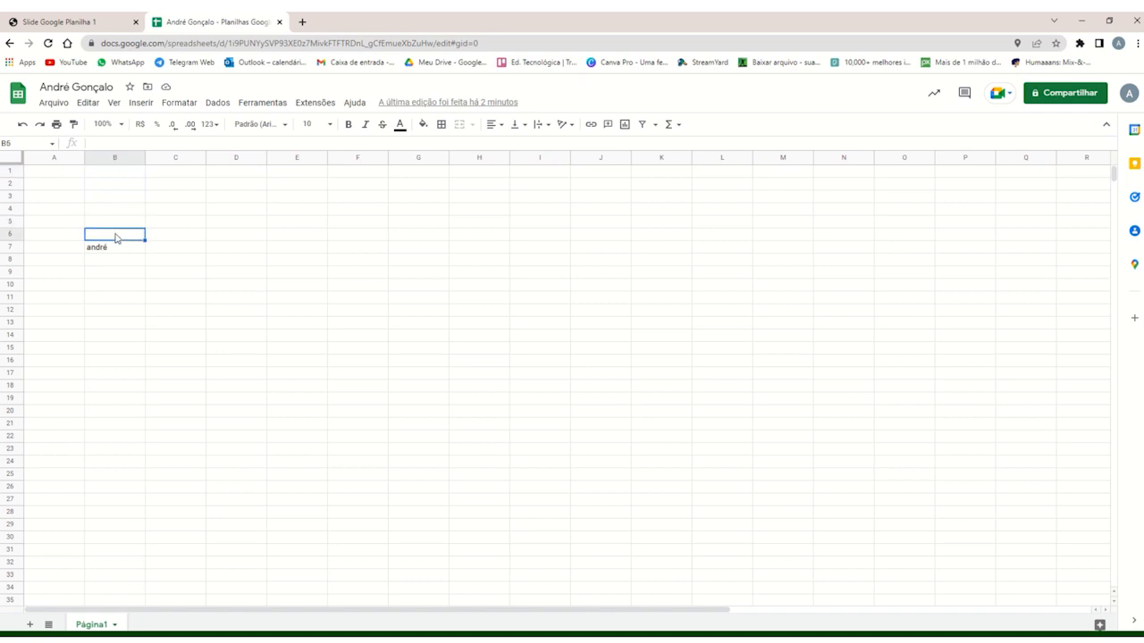
left_click_drag(115, 229, 119, 178)
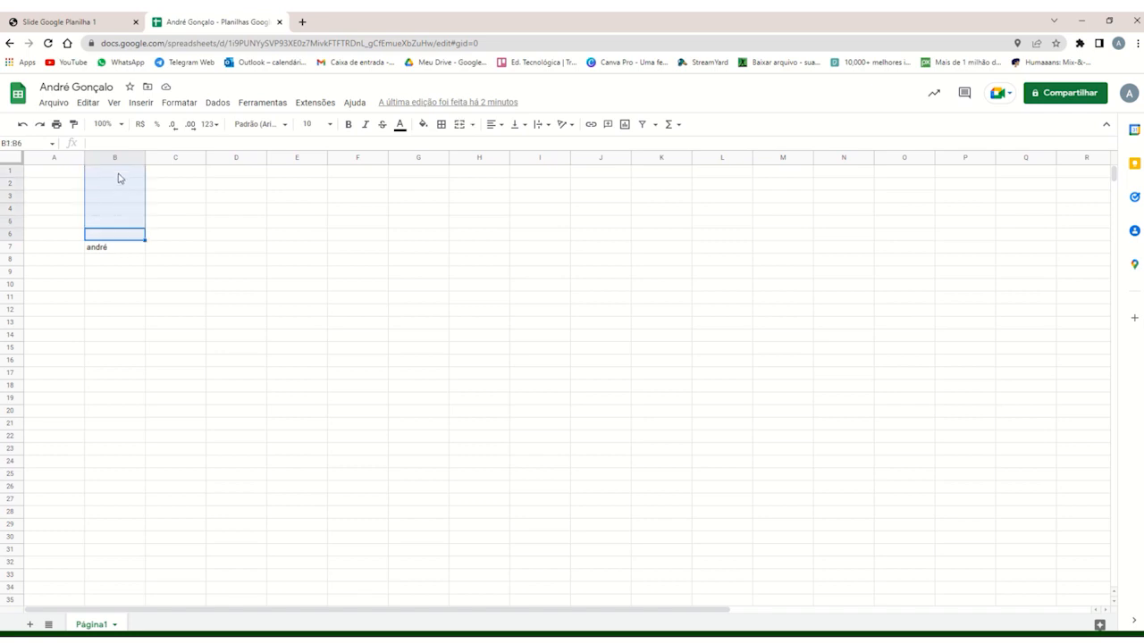
right_click(114, 235)
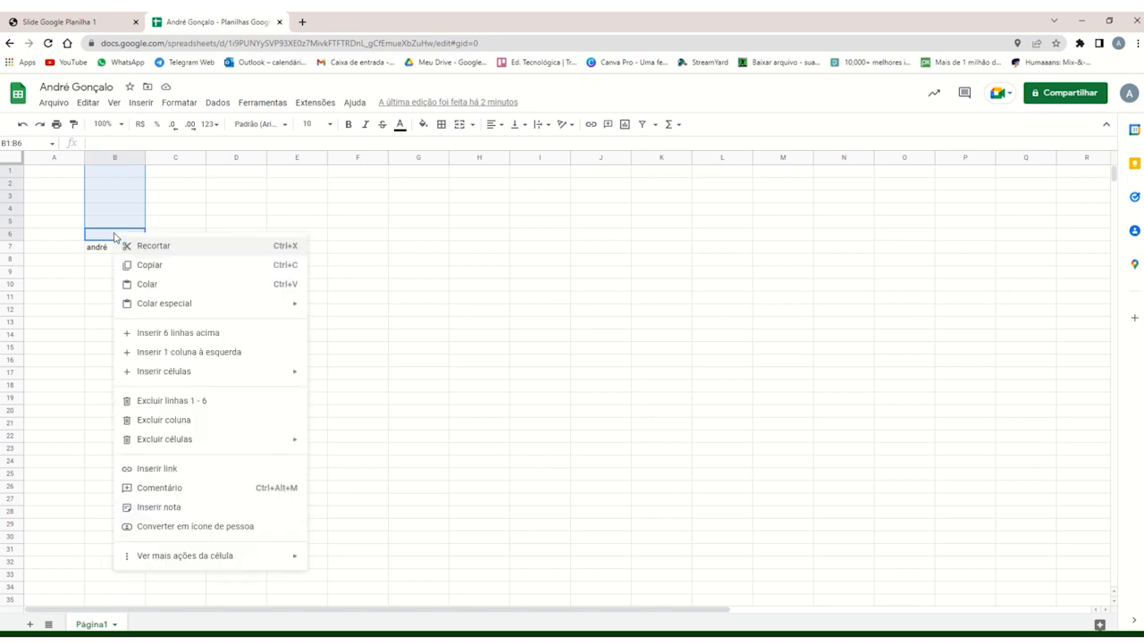
left_click(195, 404)
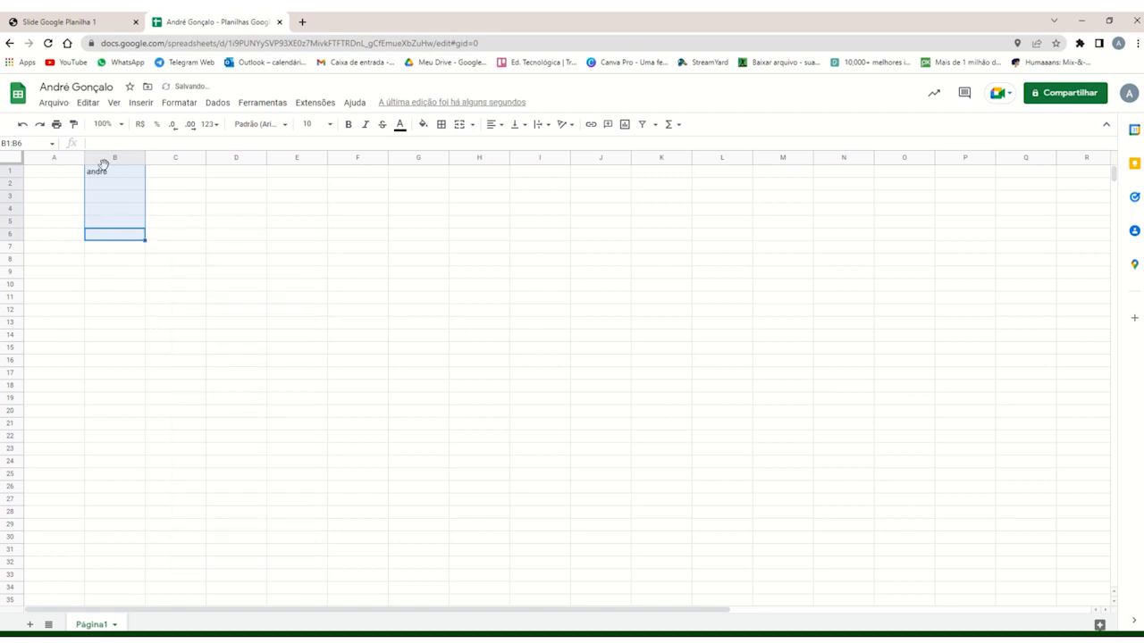
Delete the empty column A to the left of the first name.
left_click(162, 177)
left_click(121, 176)
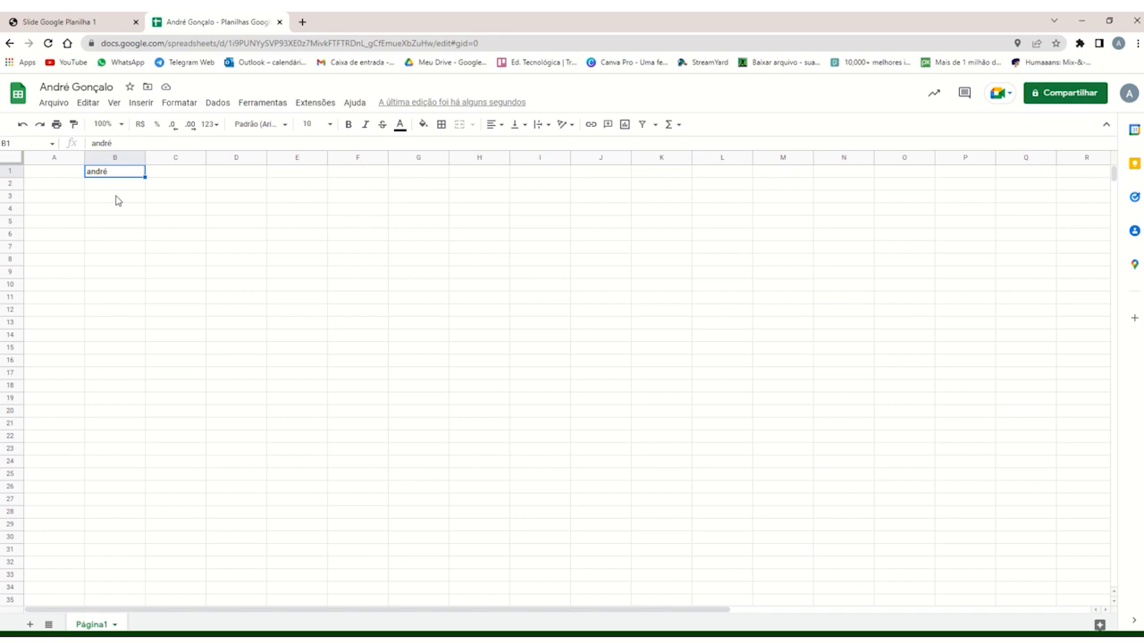
left_click(61, 174)
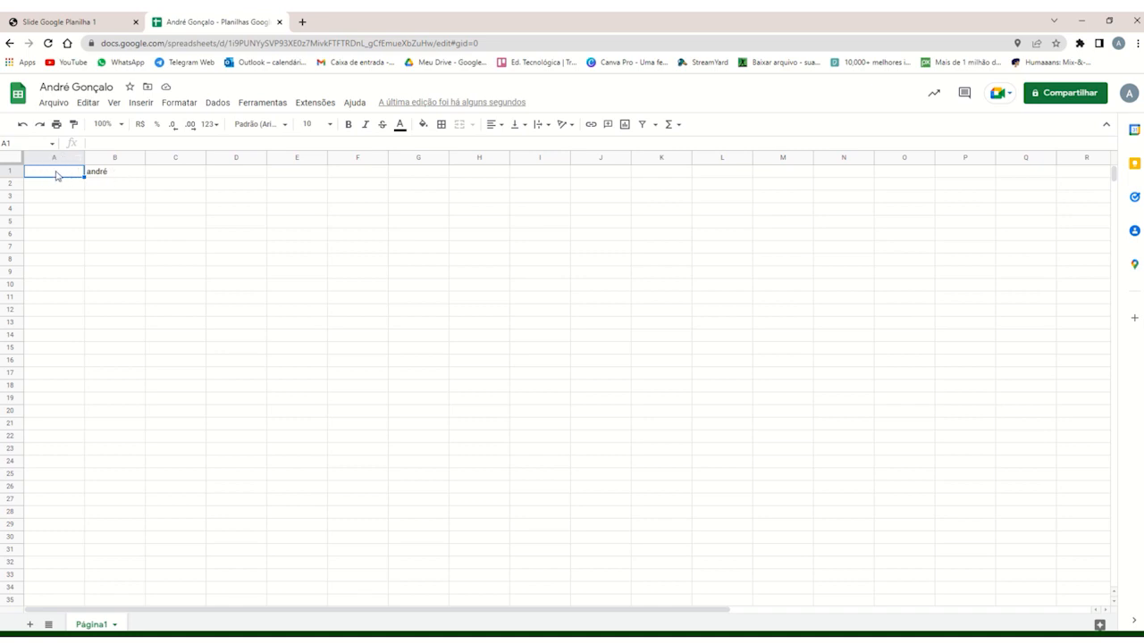
right_click(56, 174)
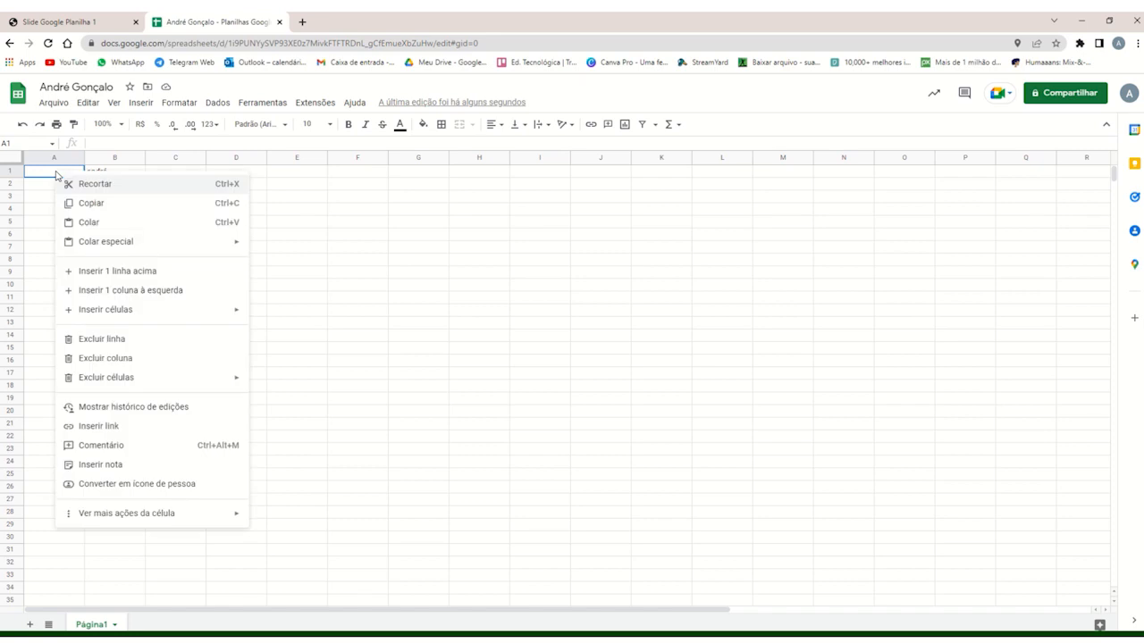
left_click(123, 362)
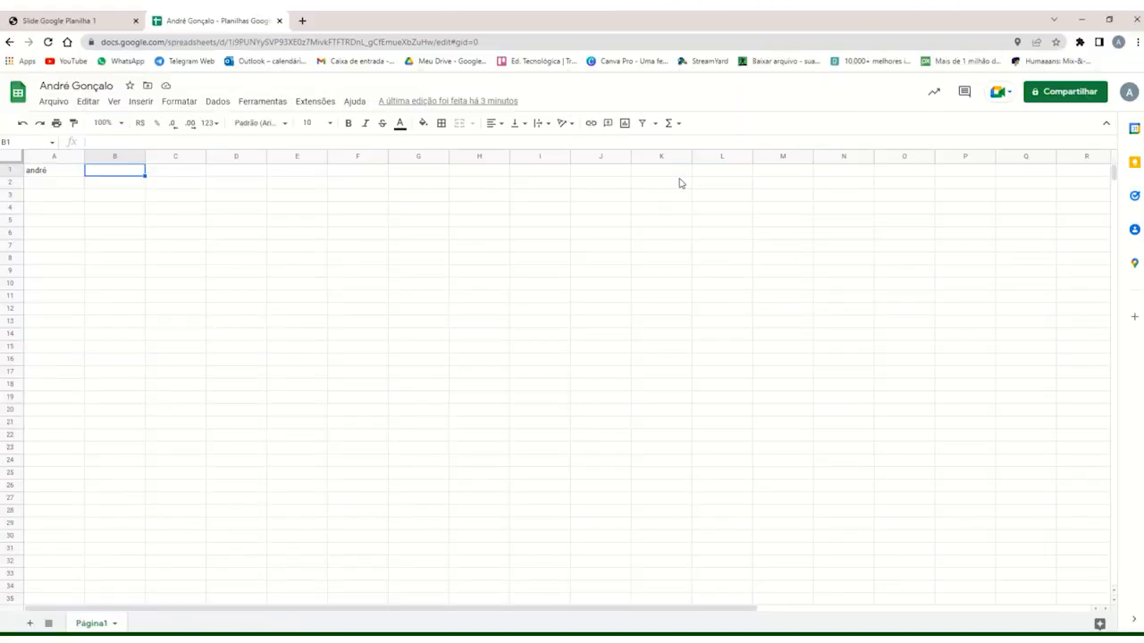
Review the options for inserting an image in a cell or over the cells, keeping cell B1 selected.
left_click(140, 101)
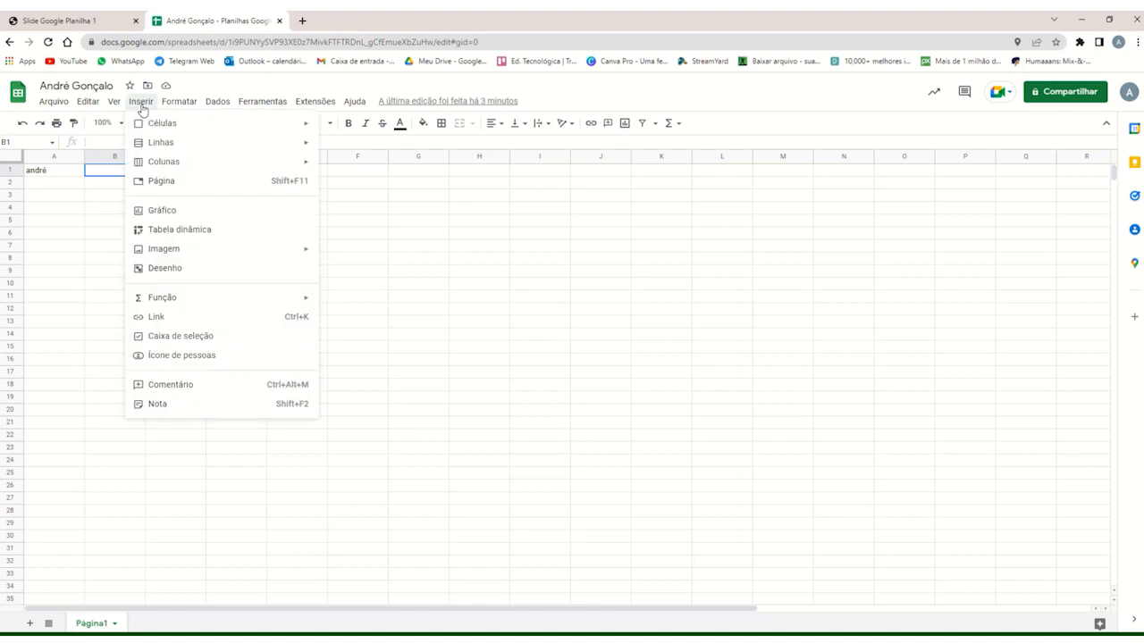
mouse_move(290, 256)
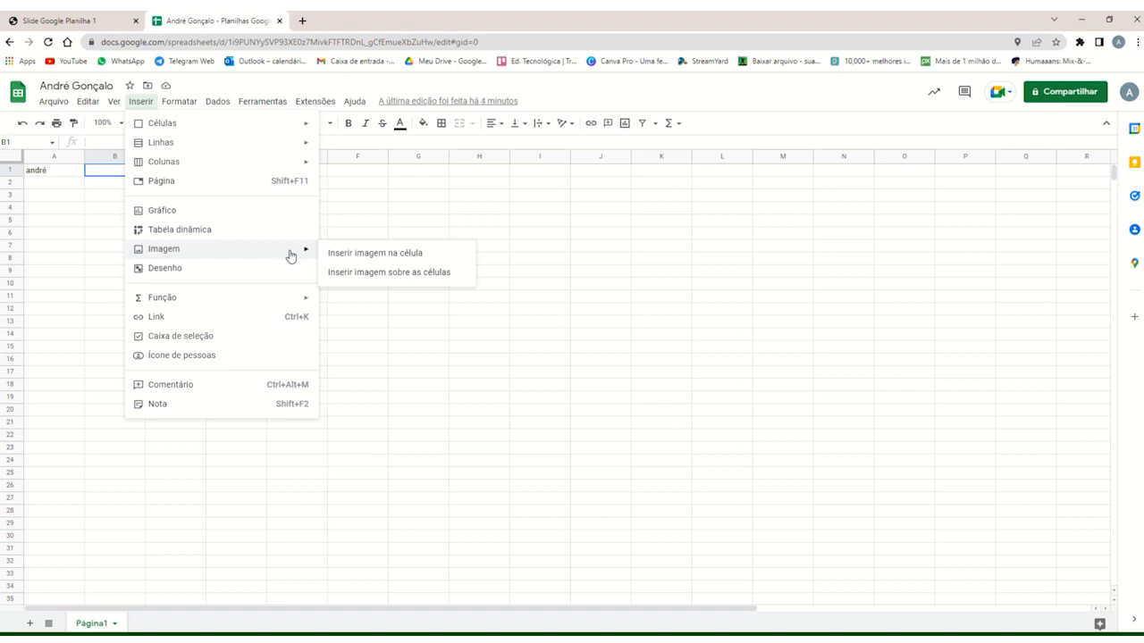
left_click(113, 233)
left_click(109, 174)
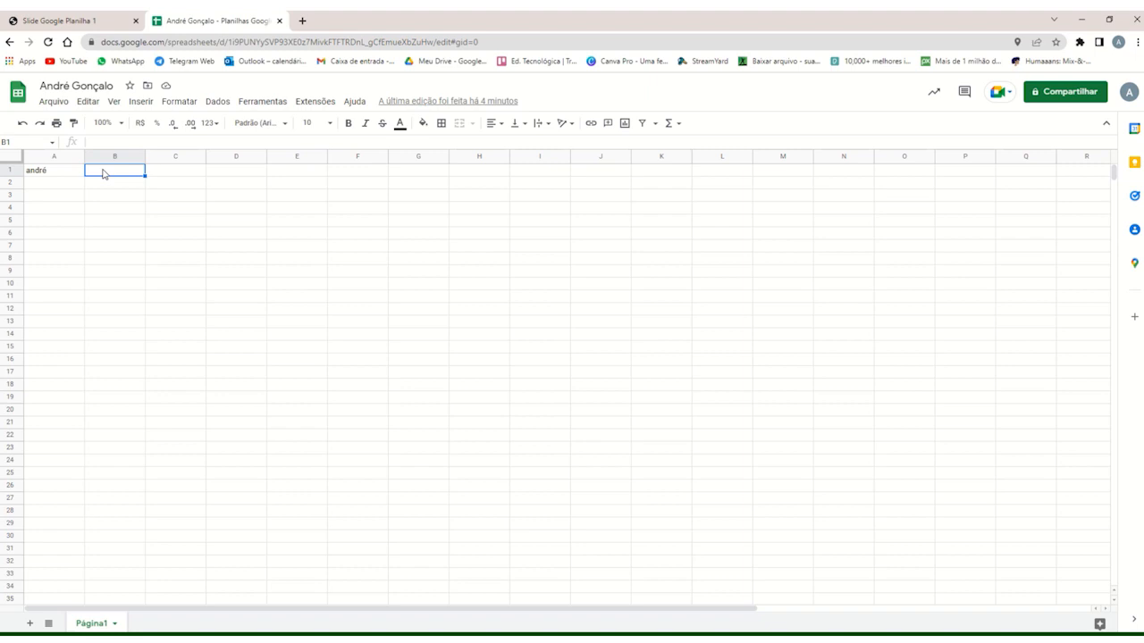
left_click(143, 102)
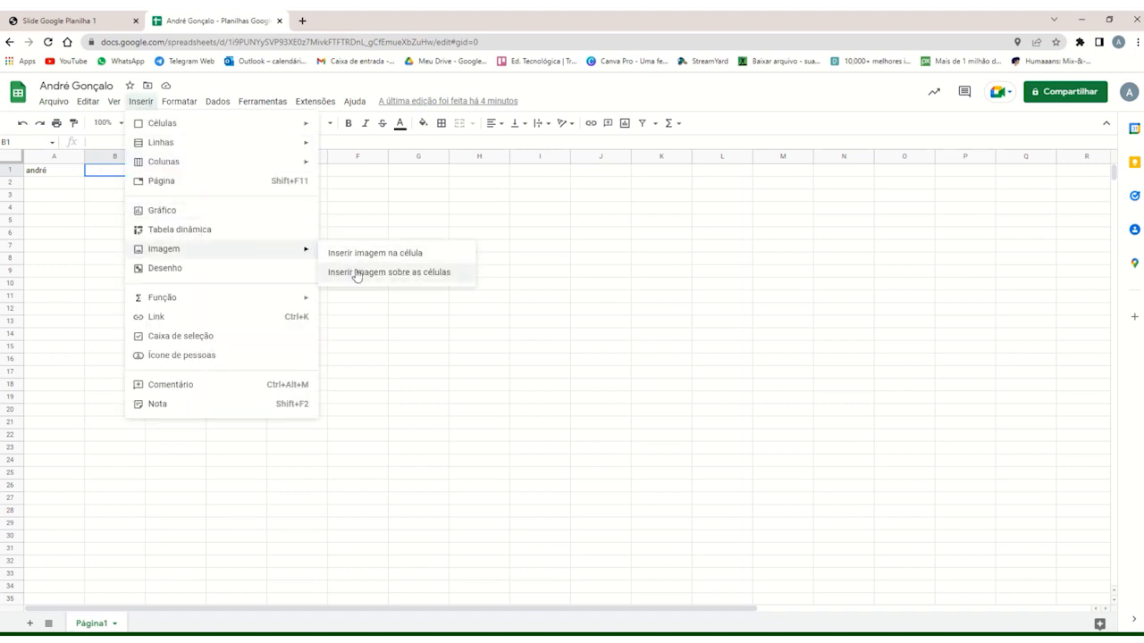
left_click(98, 192)
left_click(93, 162)
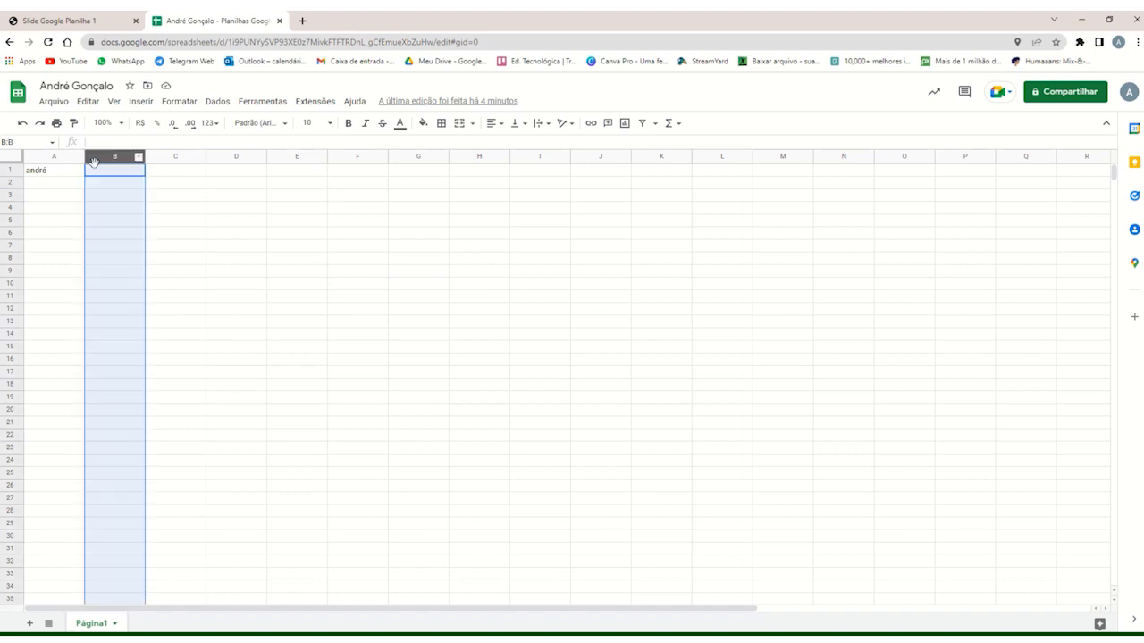
left_click(95, 172)
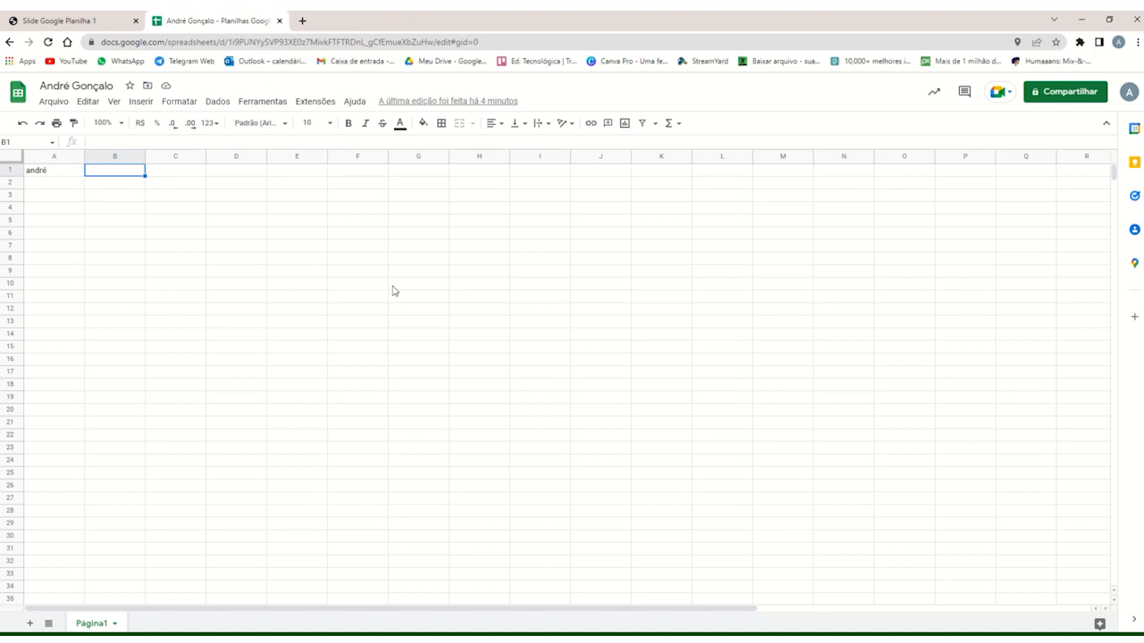
Start inserting an image in cell B1 and review the camera, URL, Photos and Google Drive sources.
left_click(140, 102)
mouse_move(296, 250)
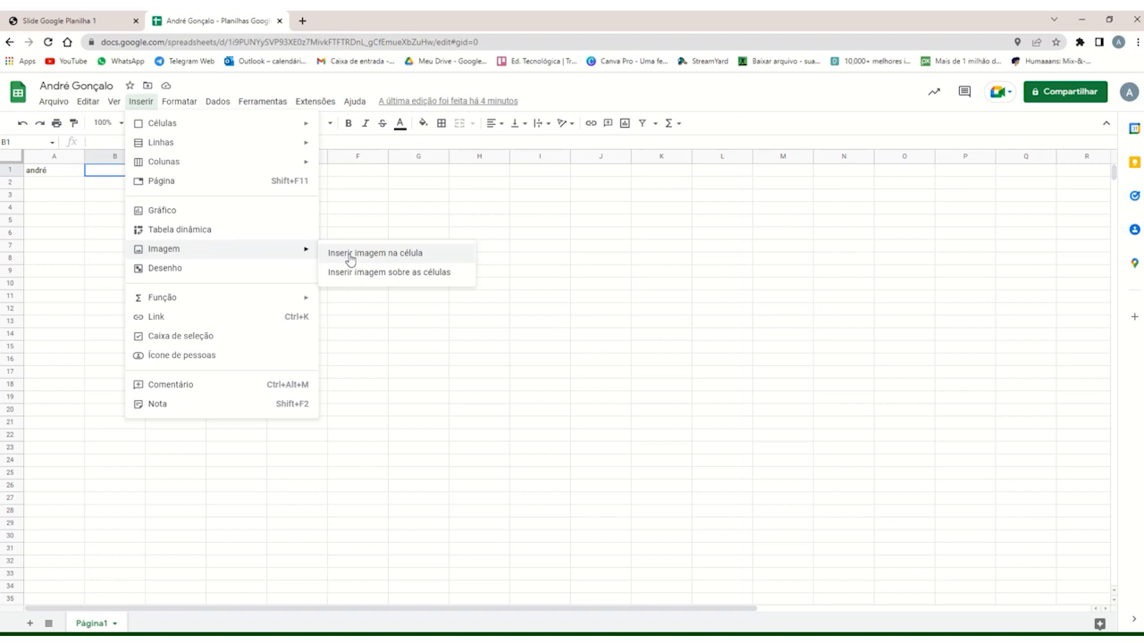
left_click(364, 255)
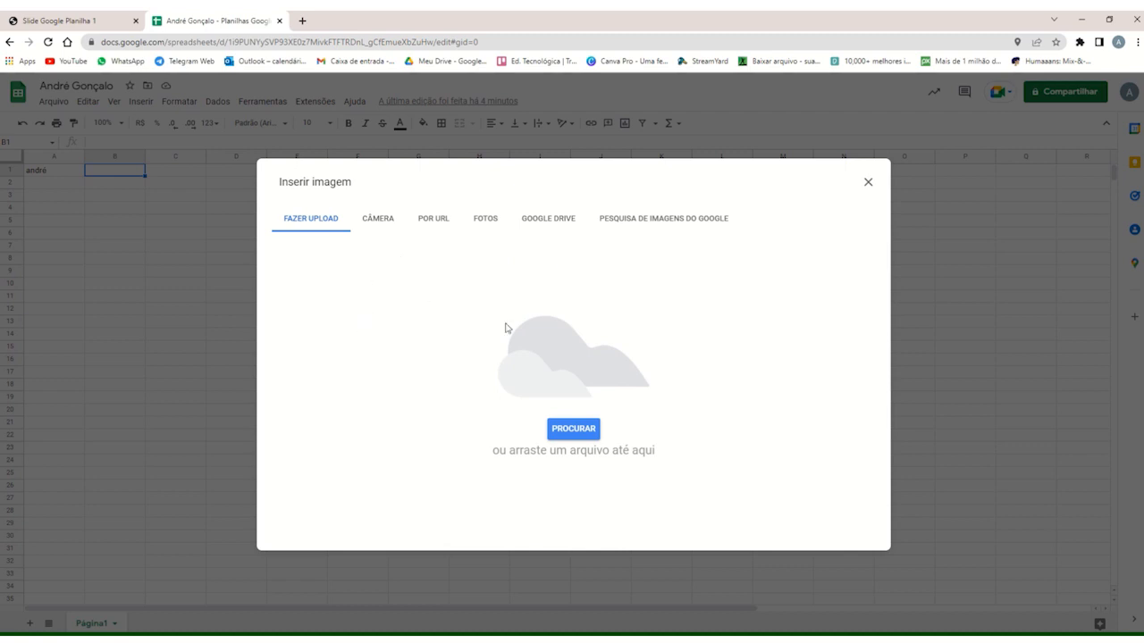
left_click(375, 223)
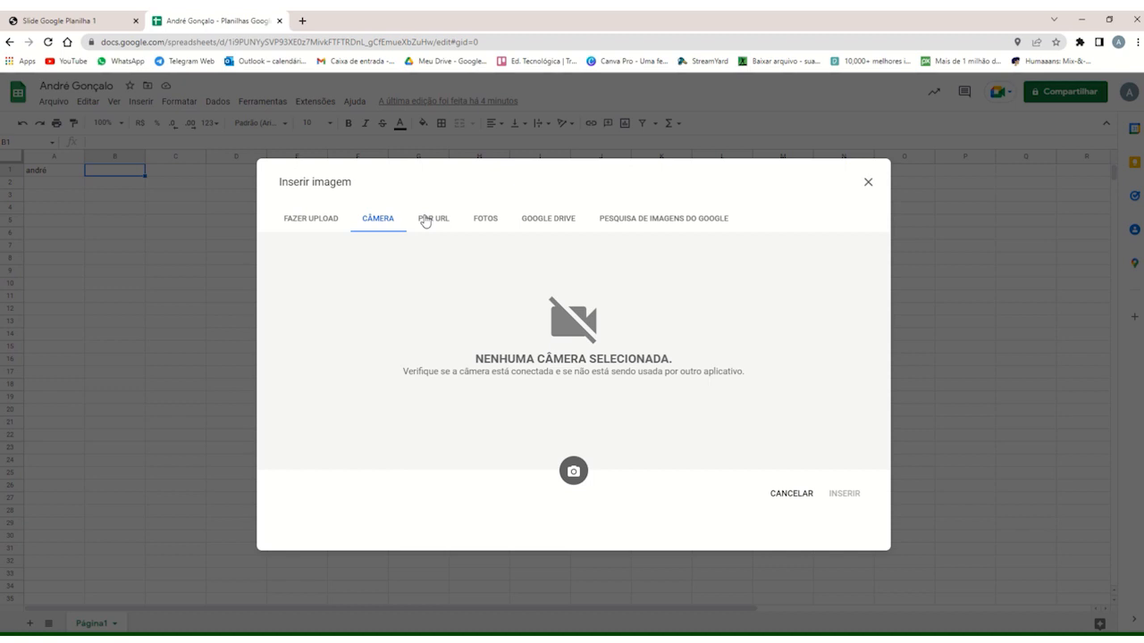
left_click(435, 223)
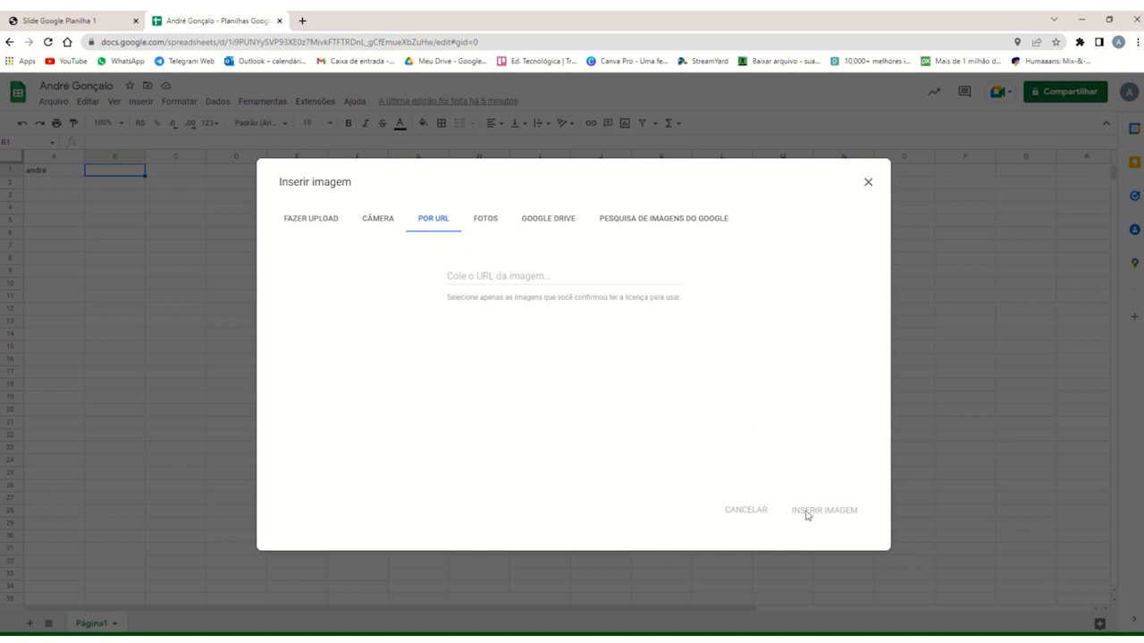
left_click(490, 220)
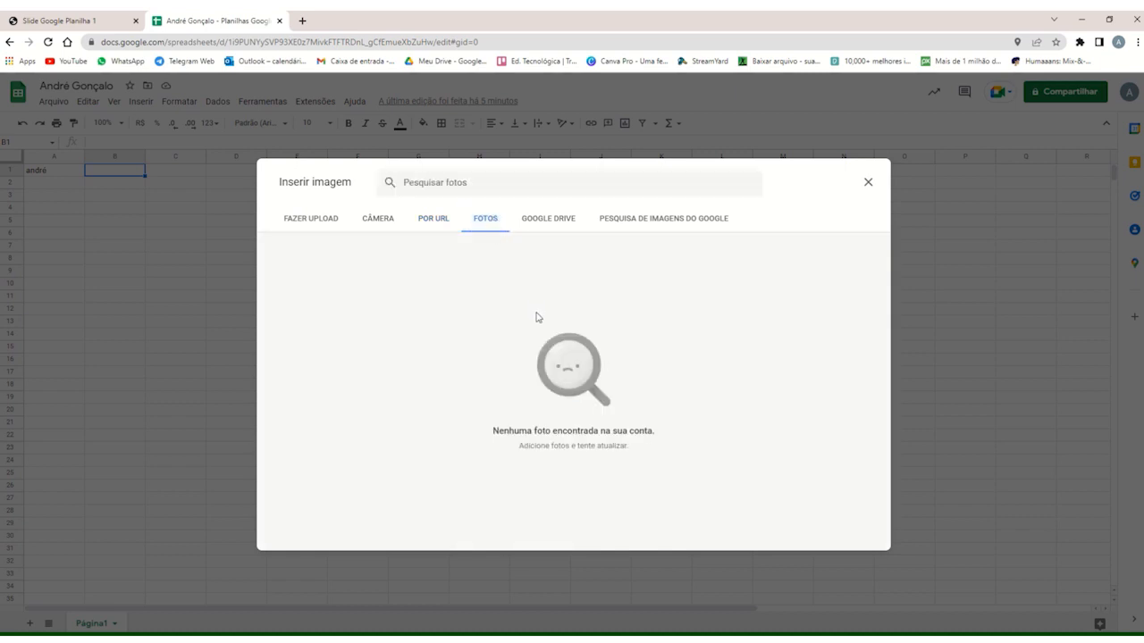
left_click(549, 225)
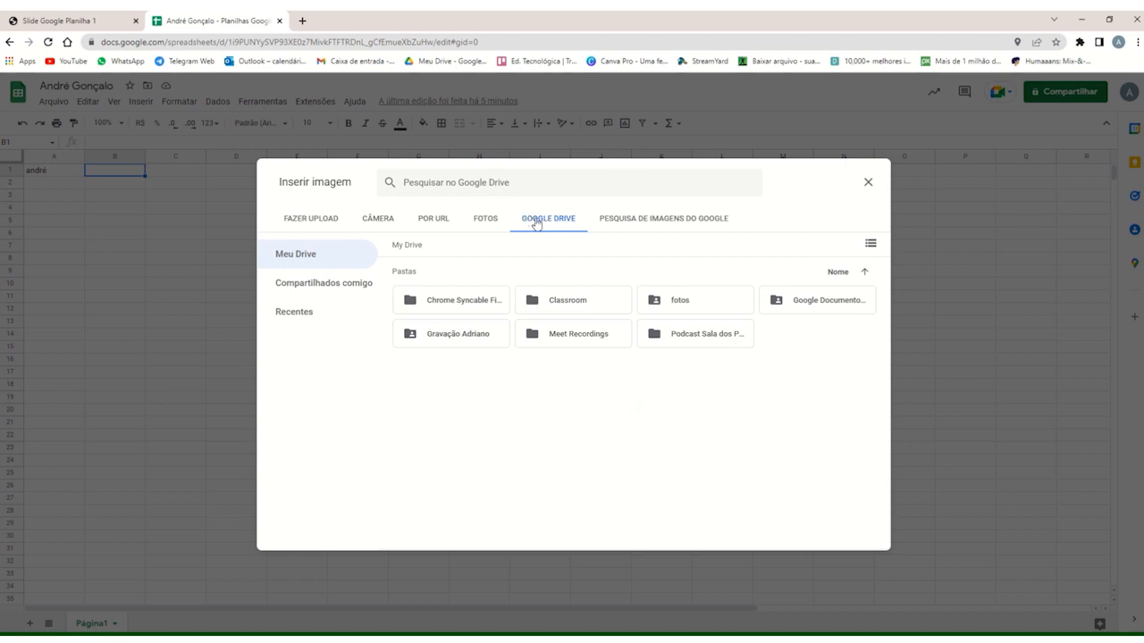
Search Google Images for "escola", look through the results and close the image insertion dialog.
left_click(626, 220)
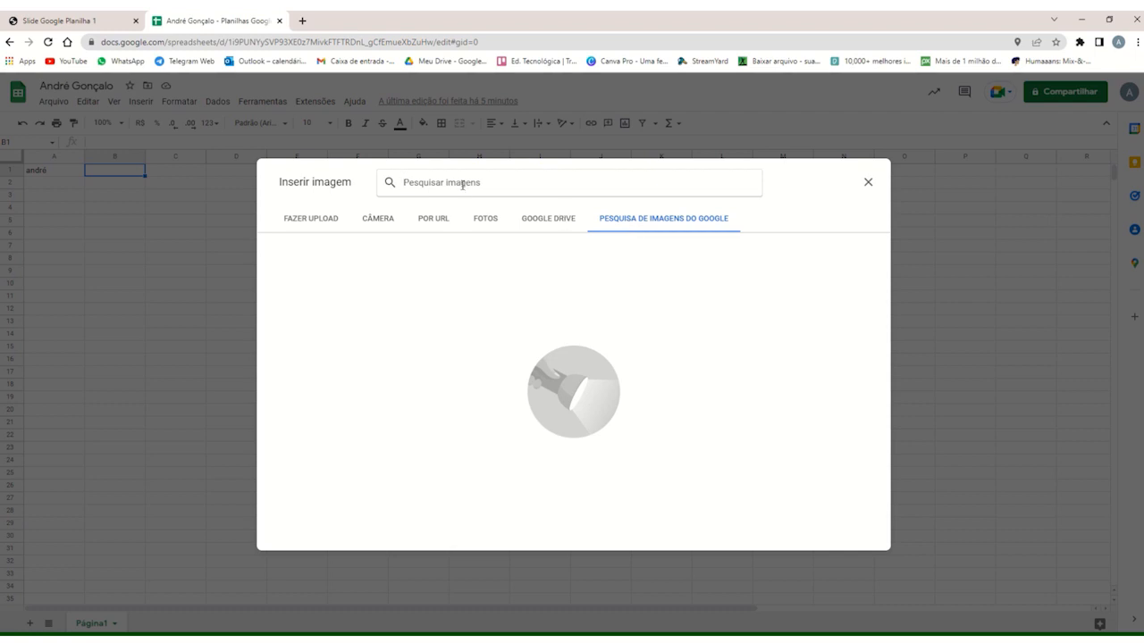
type("escola")
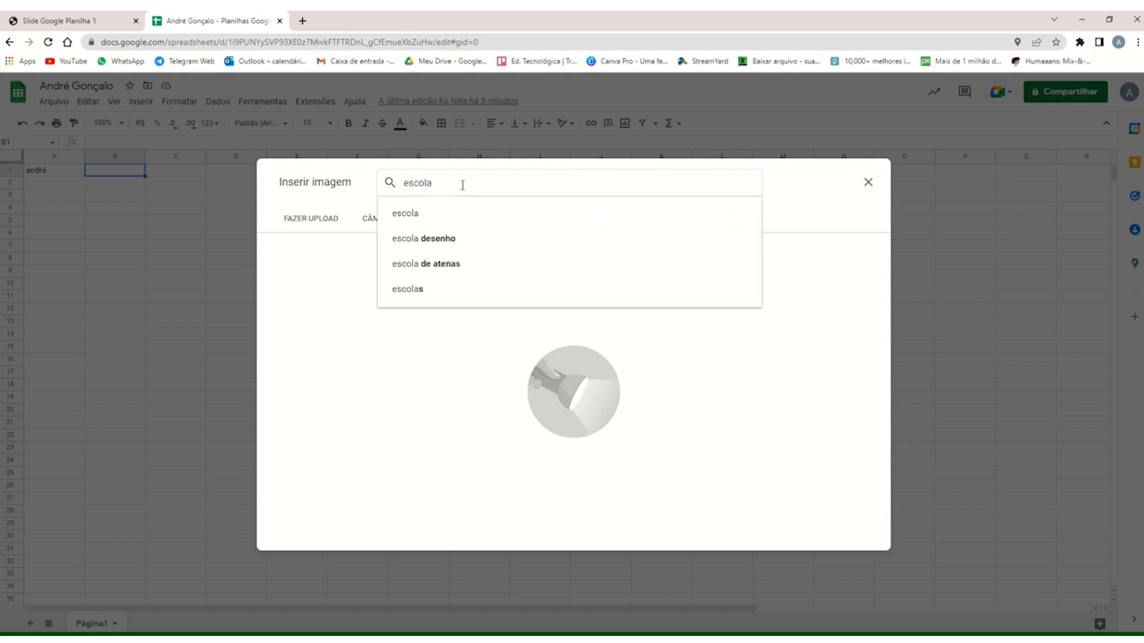
key("Return")
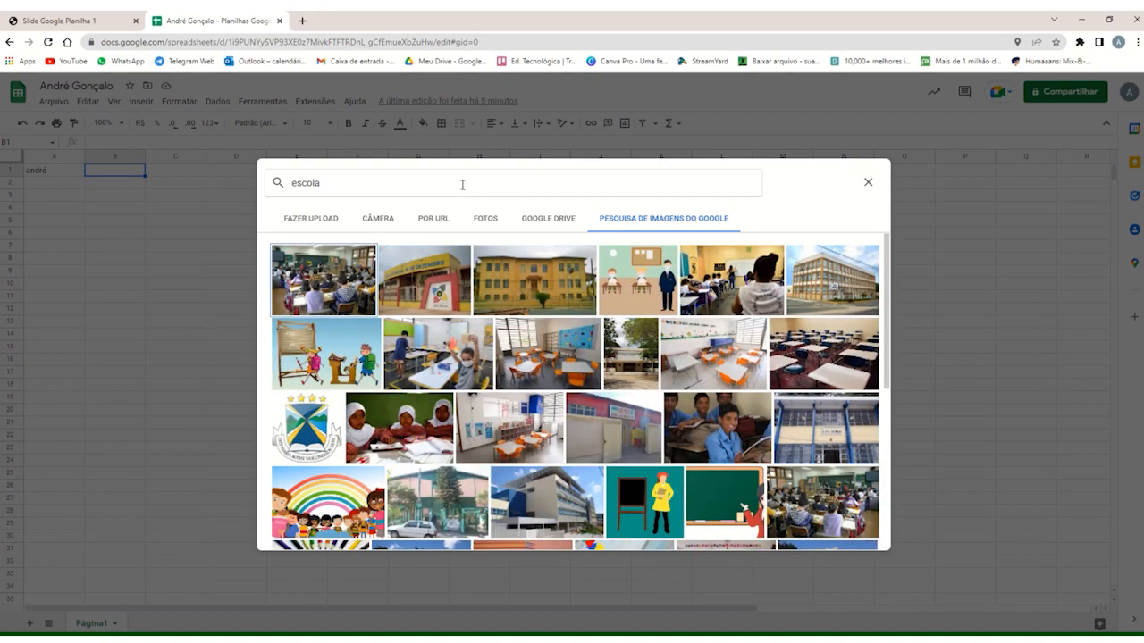
scroll(666, 384, "down", 5)
scroll(585, 387, "up", 4)
scroll(586, 386, "up", 3)
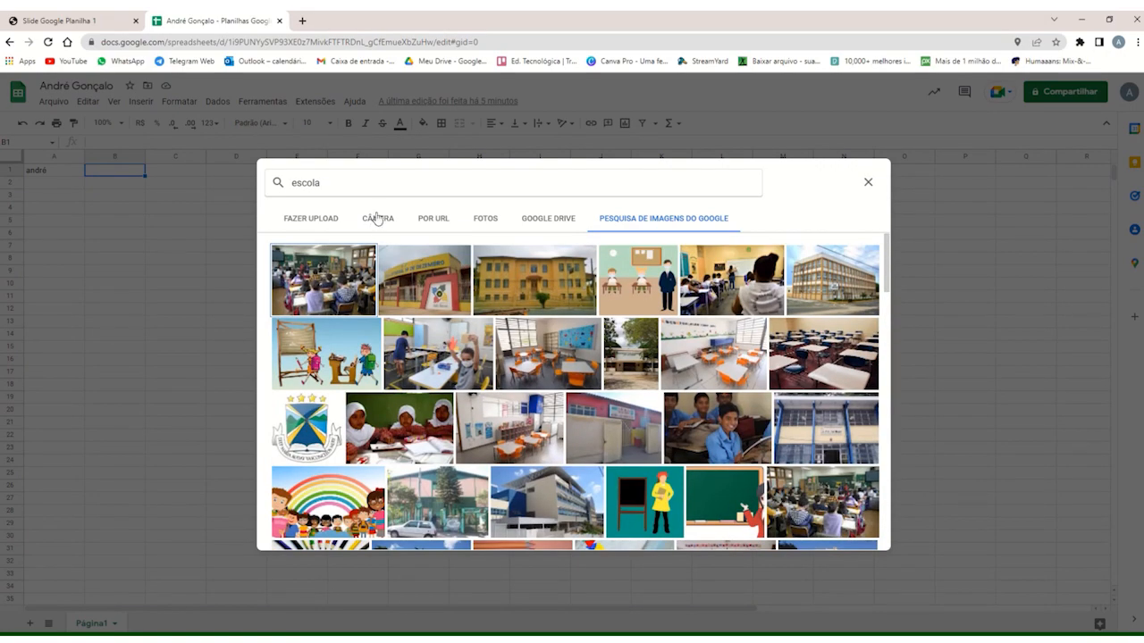
left_click(867, 184)
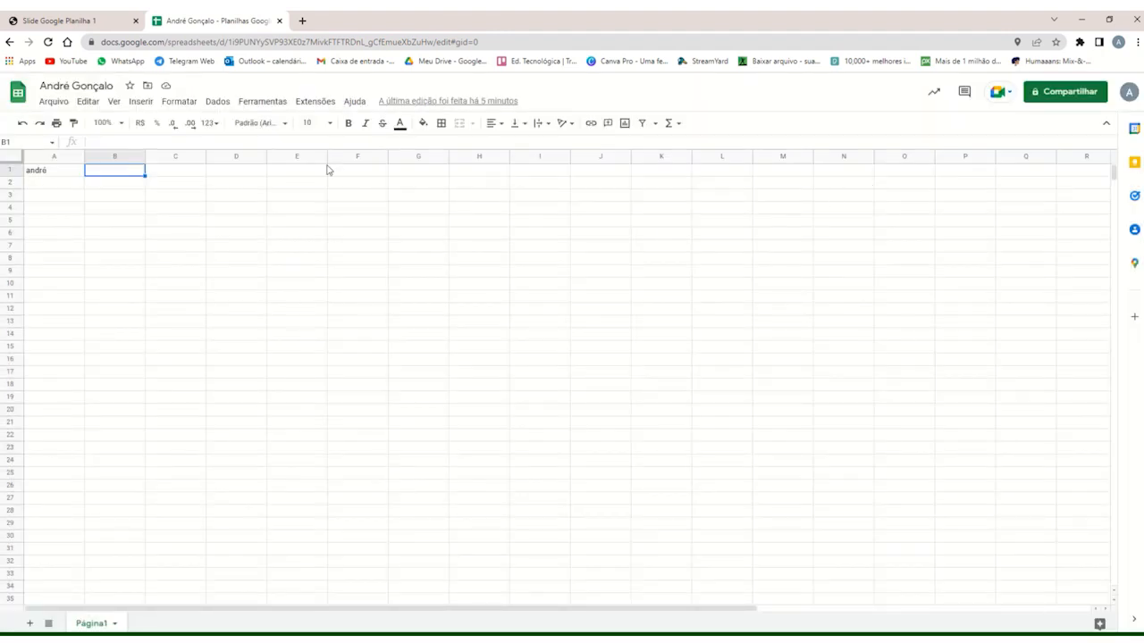
Upload the image file escola from the Downloads folder into cell B1 and reselect that cell.
left_click(142, 101)
mouse_move(188, 250)
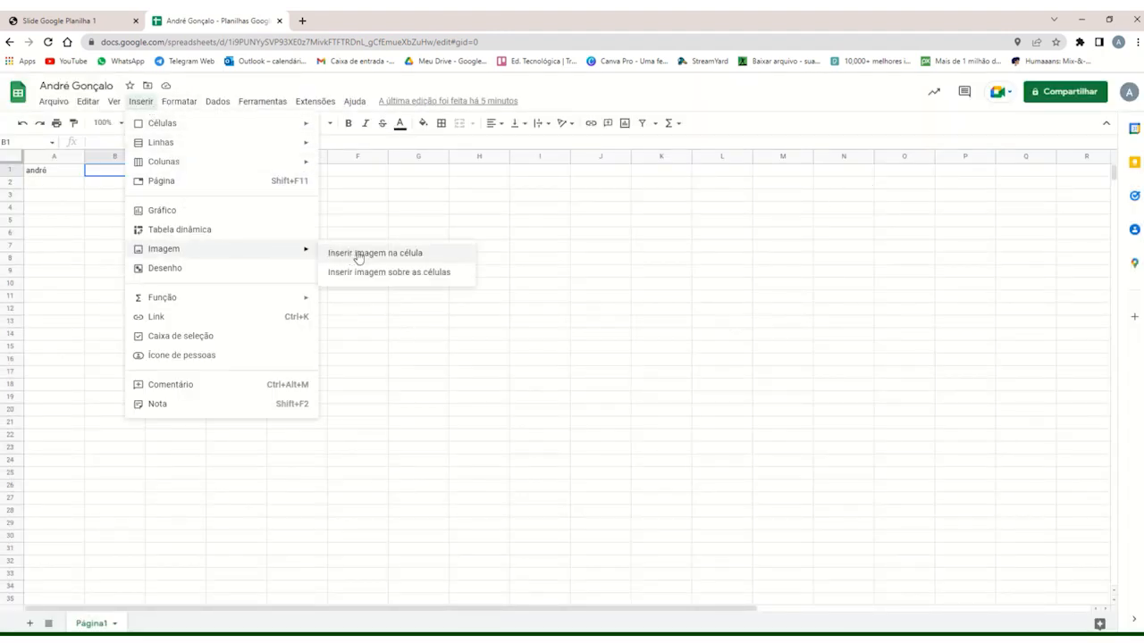
left_click(360, 255)
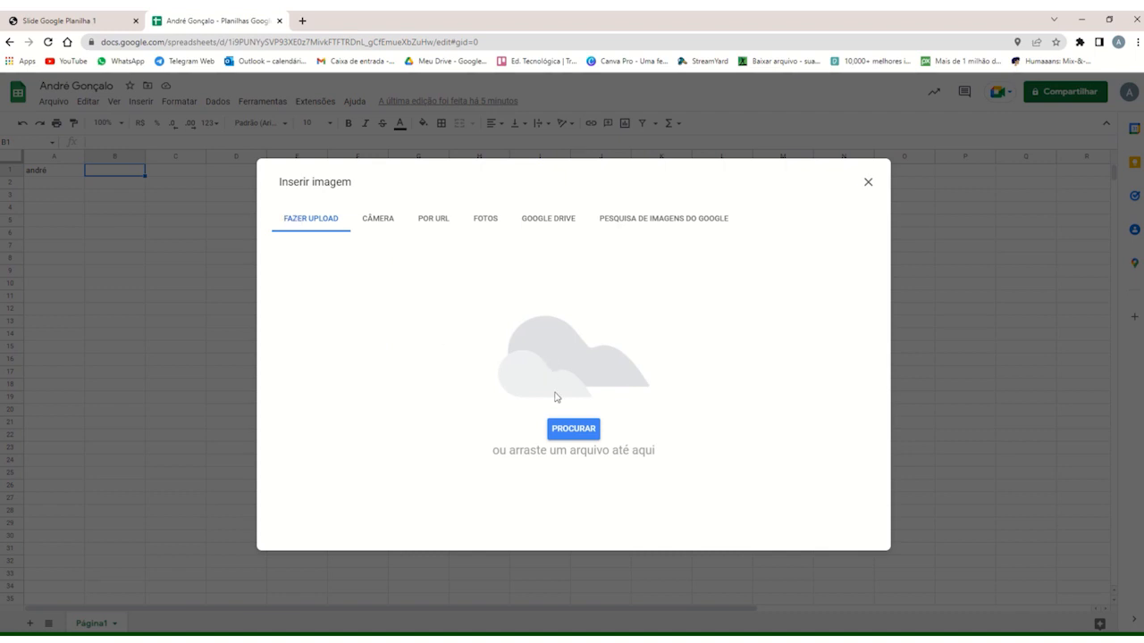
left_click(594, 432)
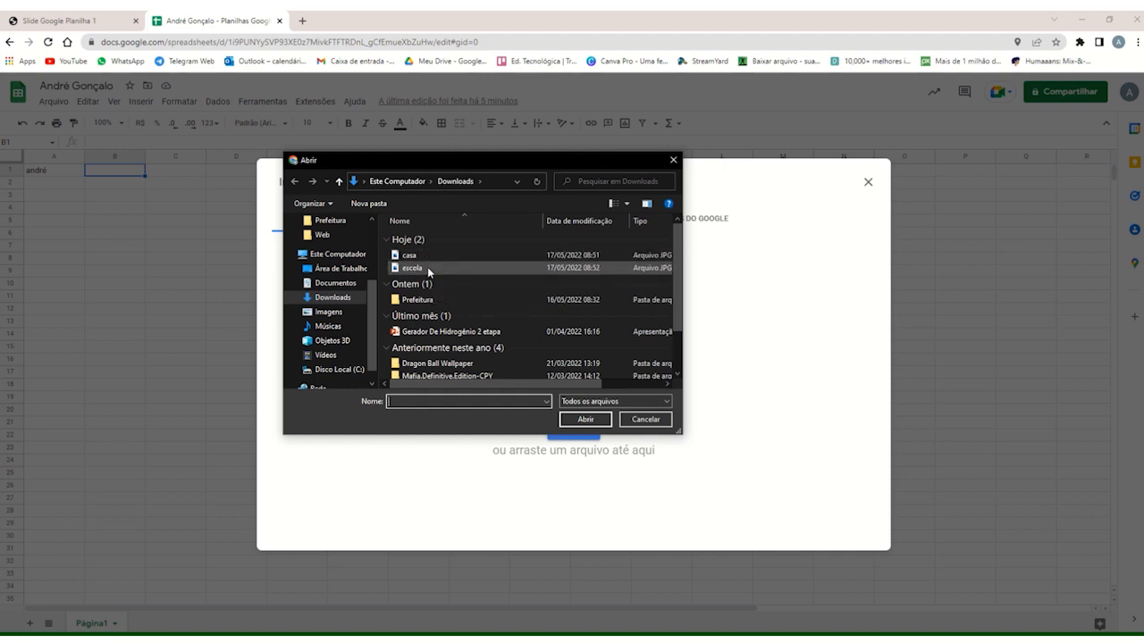
left_click(426, 268)
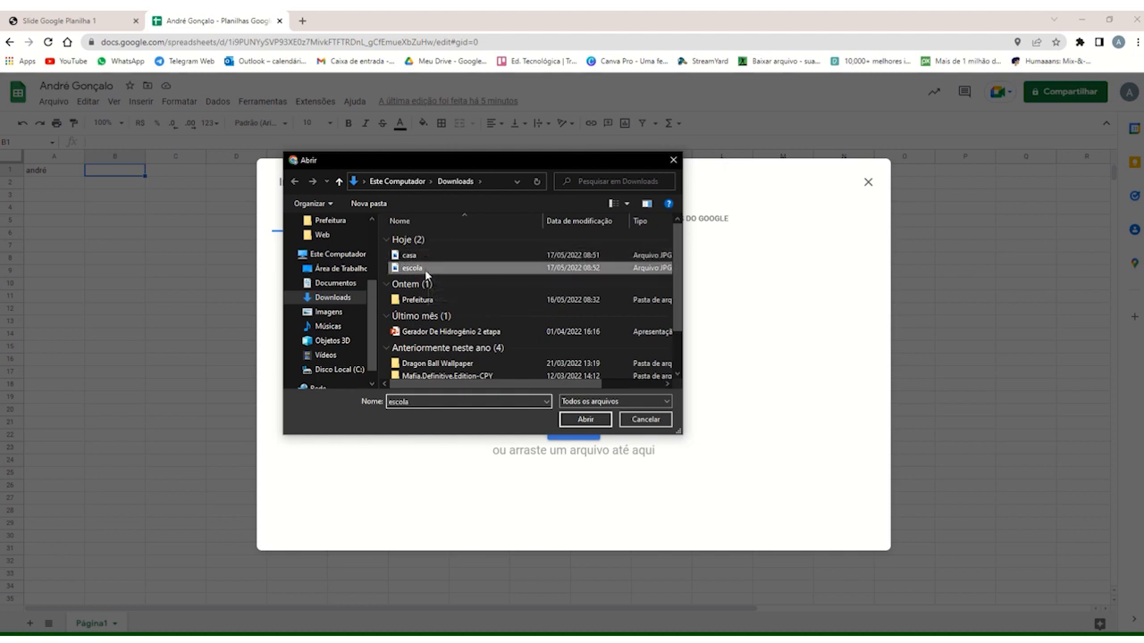
left_click(591, 419)
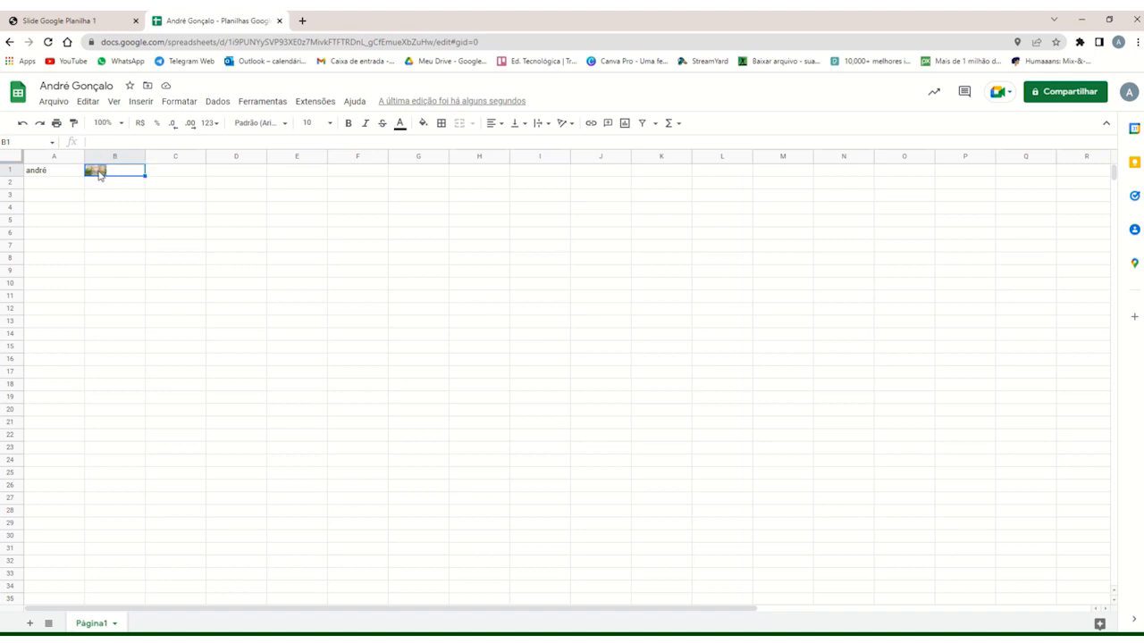
left_click(150, 174)
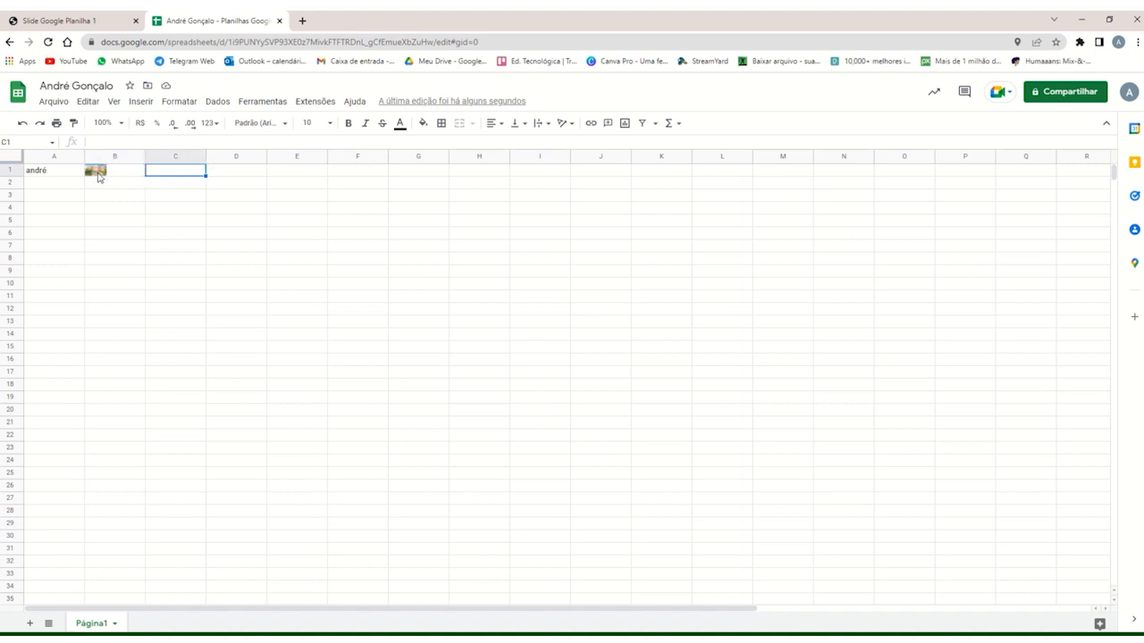
left_click(117, 174)
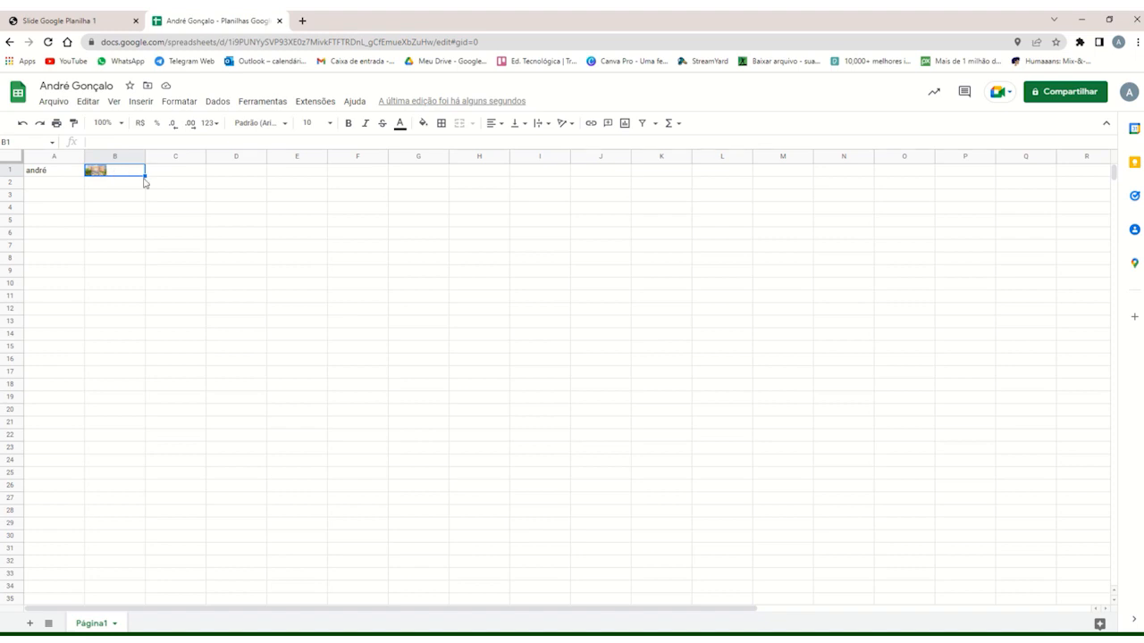
Fill the image in cell B1 down through cell B4 and check the copies cell by cell.
left_click_drag(145, 176, 144, 215)
left_click(109, 230)
left_click(114, 202)
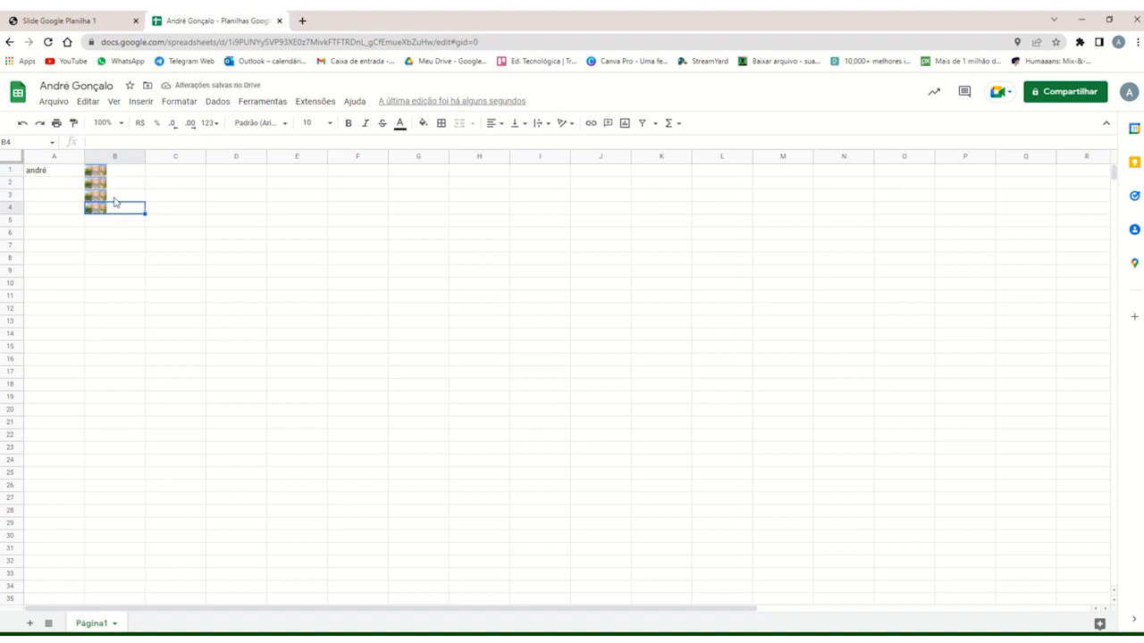
key("Up")
key("Up")
key("Up")
left_click(117, 183)
left_click(110, 173)
left_click(127, 193)
left_click(168, 174)
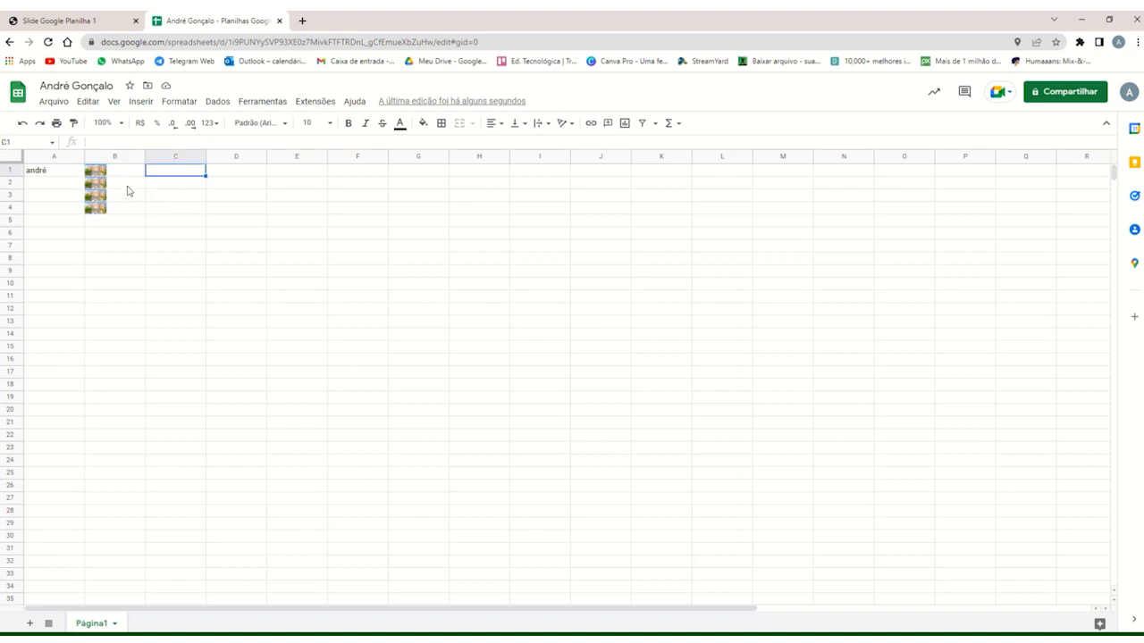
Insert the image file casa from the Downloads folder over the cells, with cell B5 selected.
left_click(124, 223)
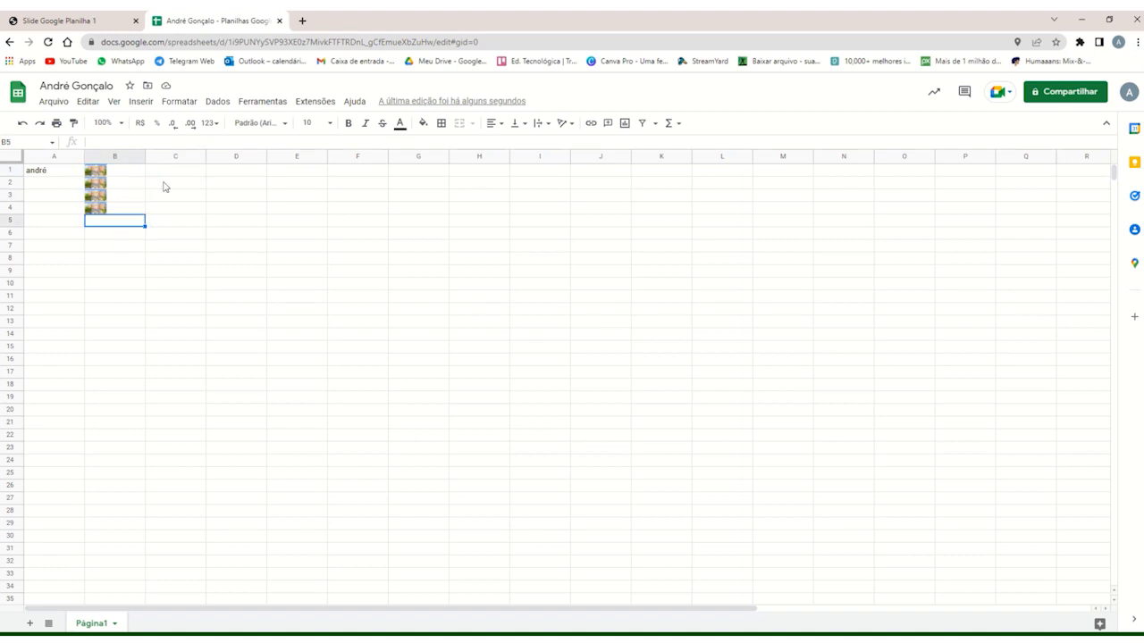
left_click(140, 101)
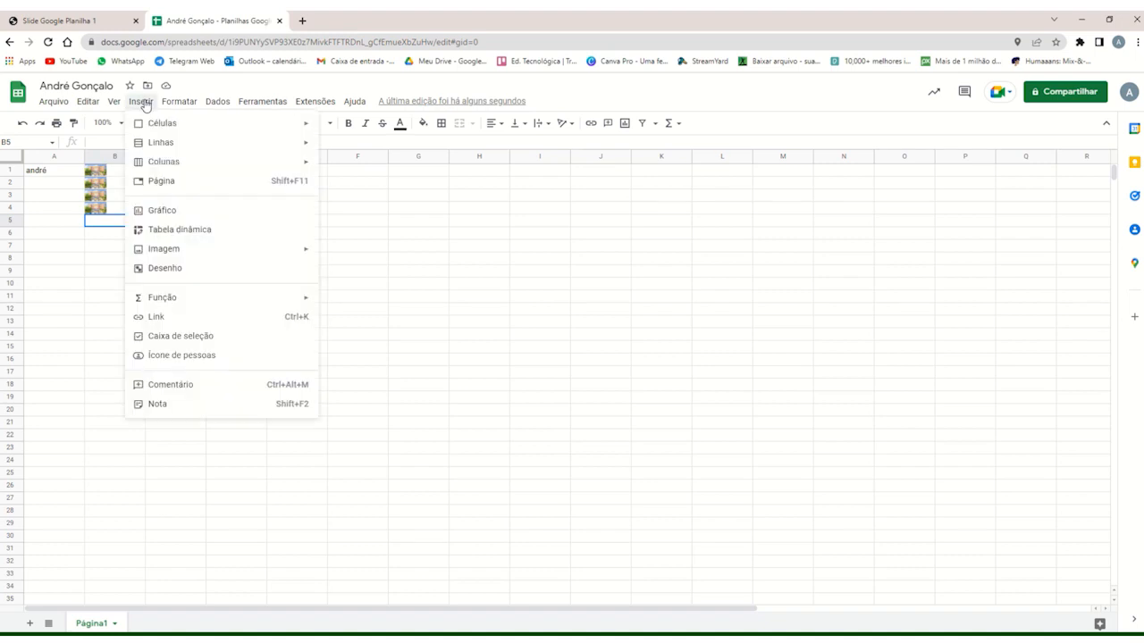
mouse_move(222, 250)
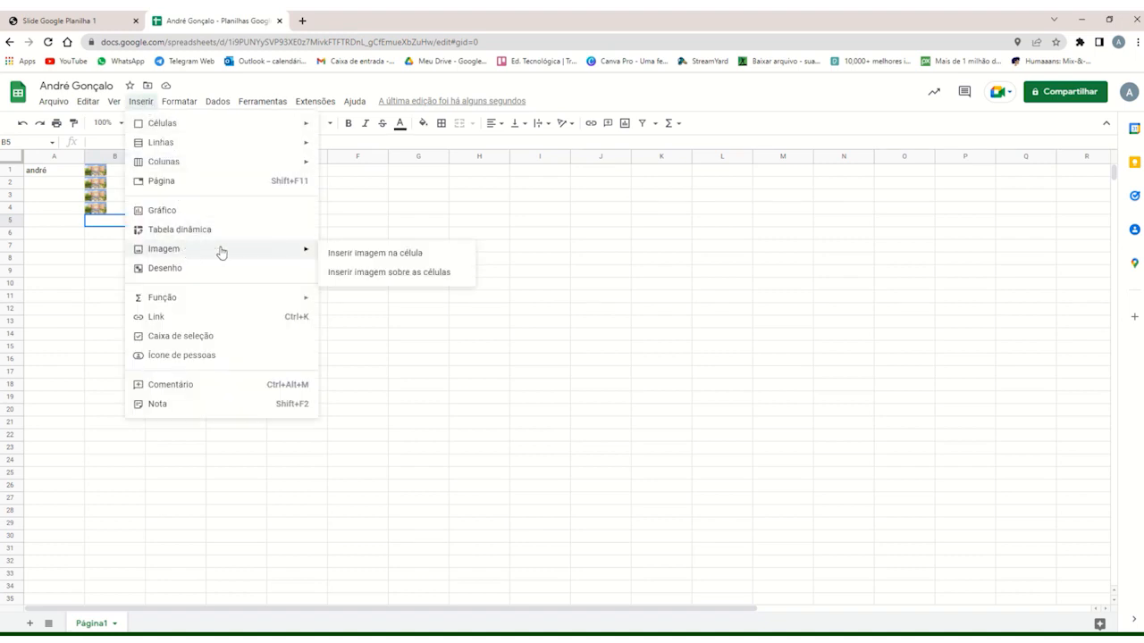
left_click(392, 278)
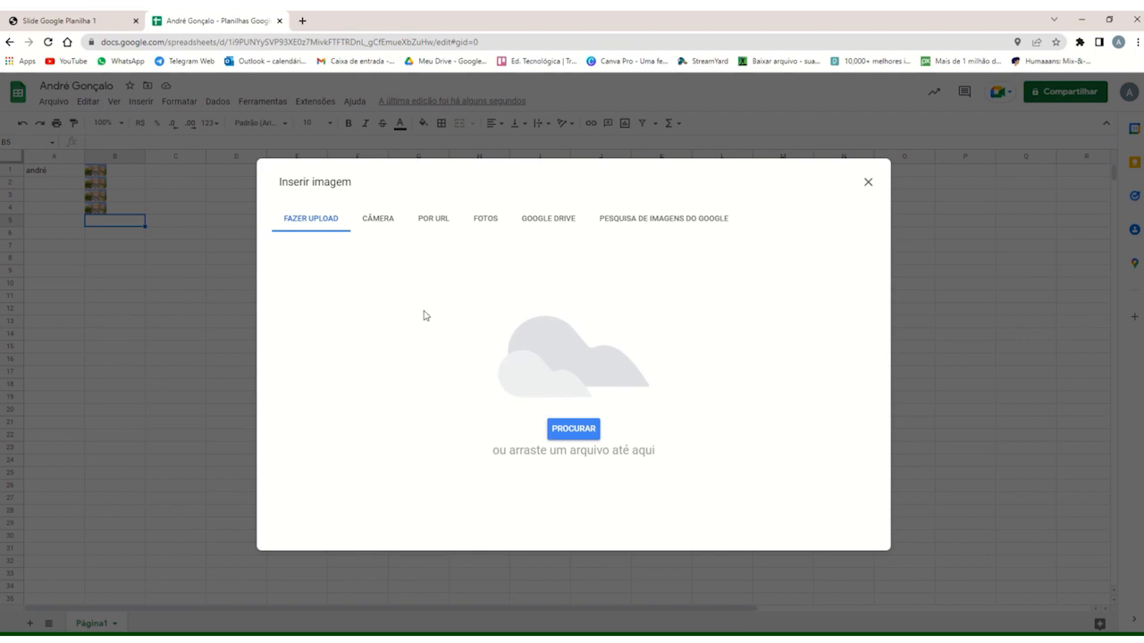
left_click(576, 430)
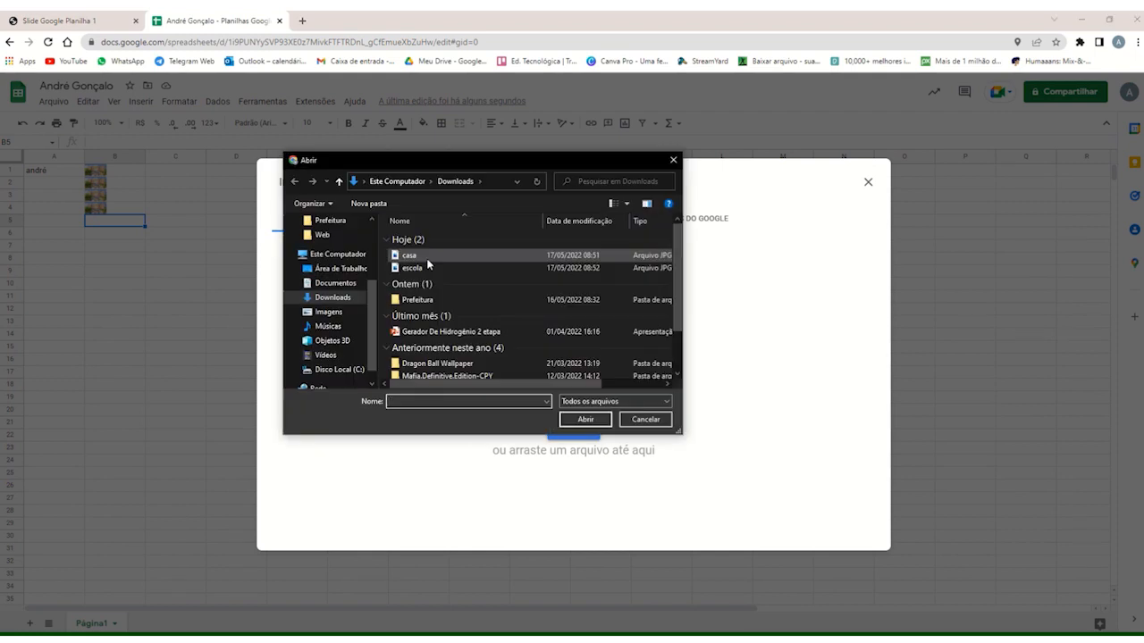
left_click(426, 258)
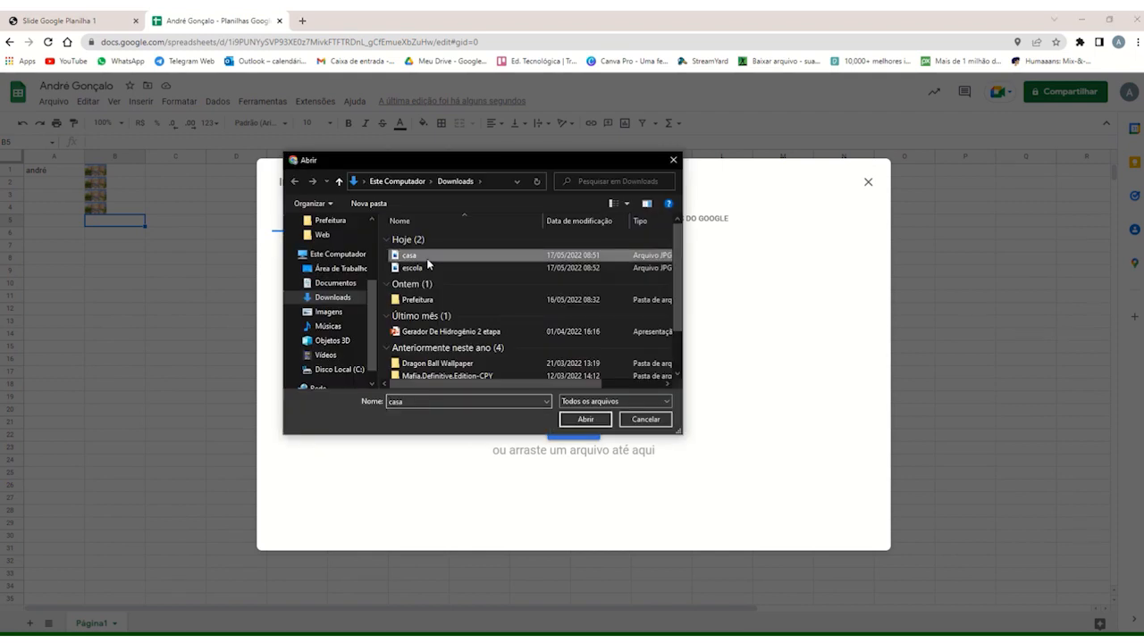
left_click(583, 419)
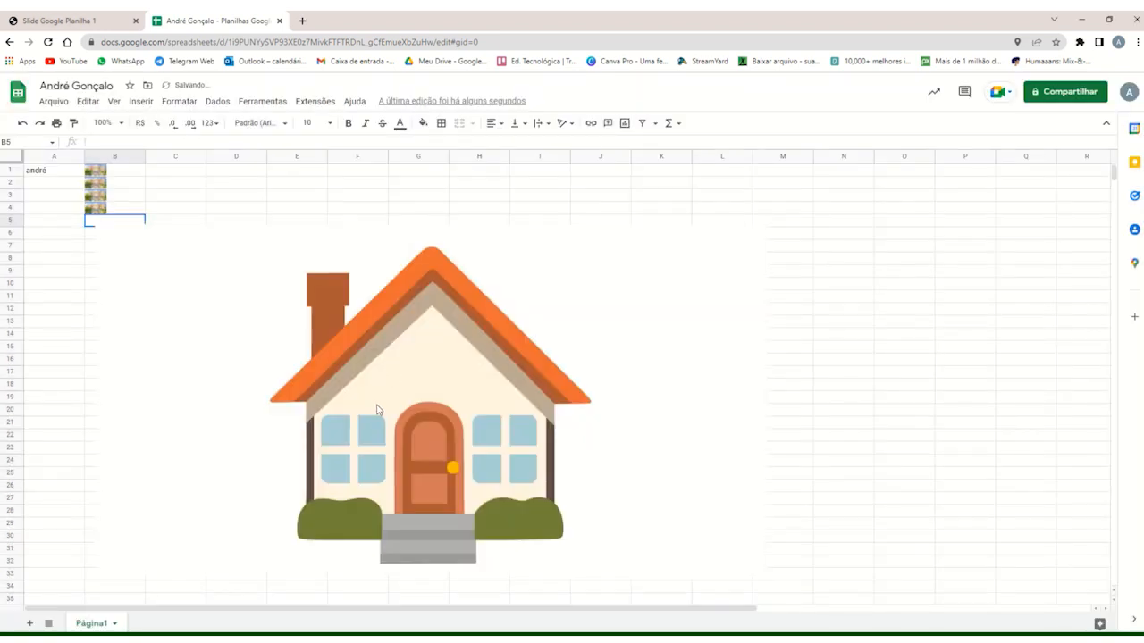
Shrink the house image to span about columns C to G and place it beside the small cell images.
left_click(725, 558)
left_click_drag(764, 578, 363, 340)
left_click_drag(178, 262, 247, 211)
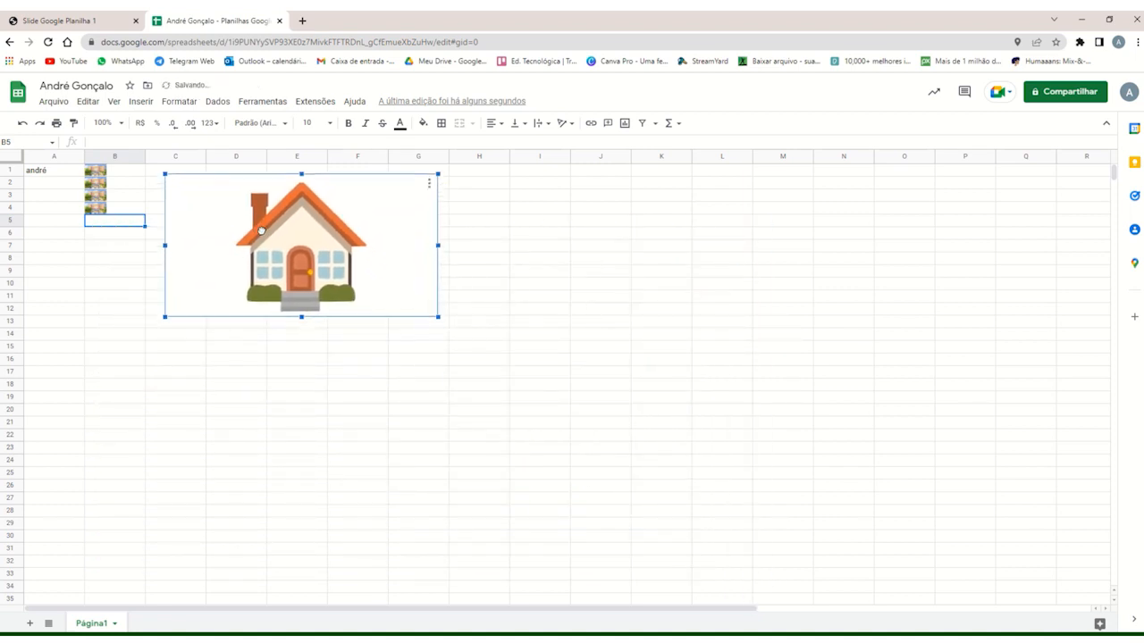
left_click(133, 246)
left_click(218, 225)
left_click(123, 210)
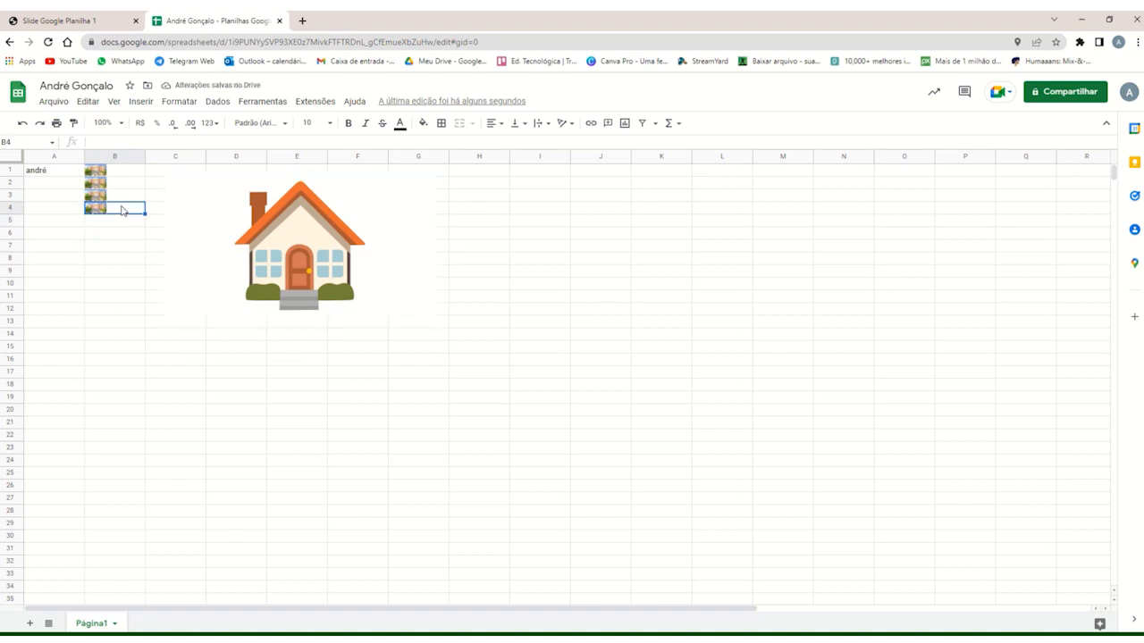
Move the house image further right so it ends in column I, and compare it with the fixed cell images.
left_click(203, 259)
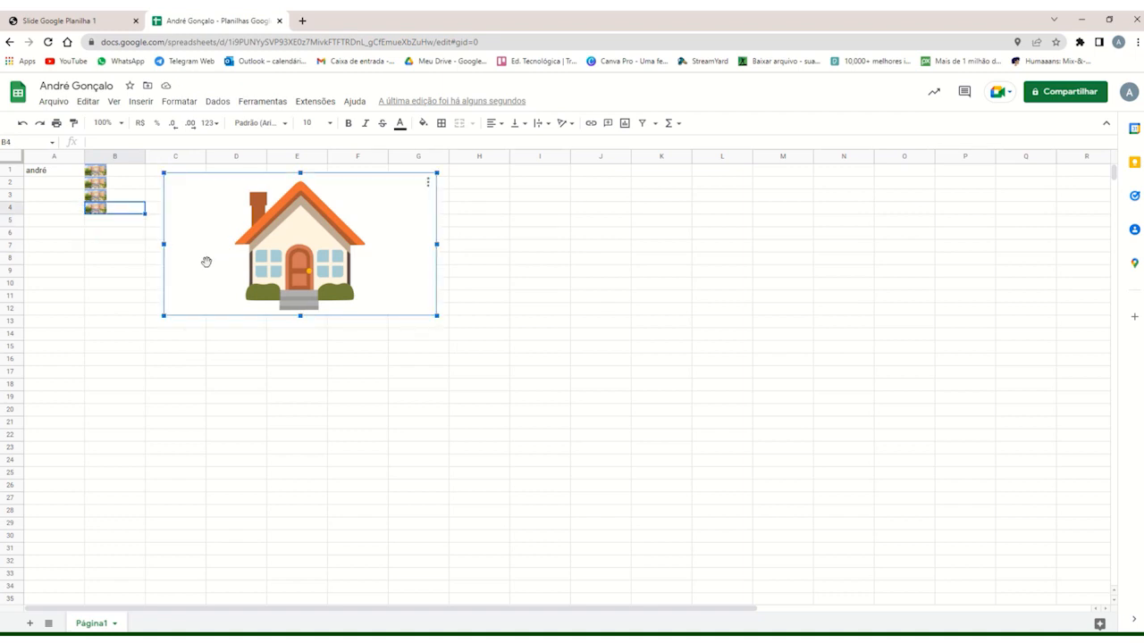
left_click_drag(210, 242, 304, 247)
left_click(127, 223)
left_click(116, 208)
left_click(115, 198)
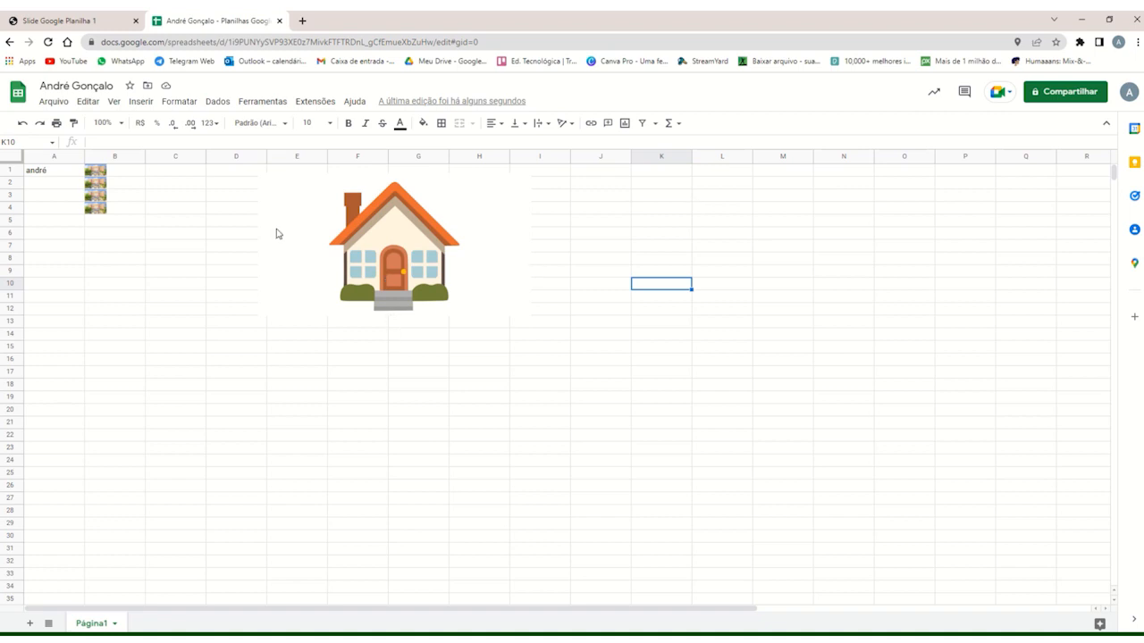
Clear the images from cells B1:B4 and the name from cell A1.
left_click_drag(123, 207, 118, 171)
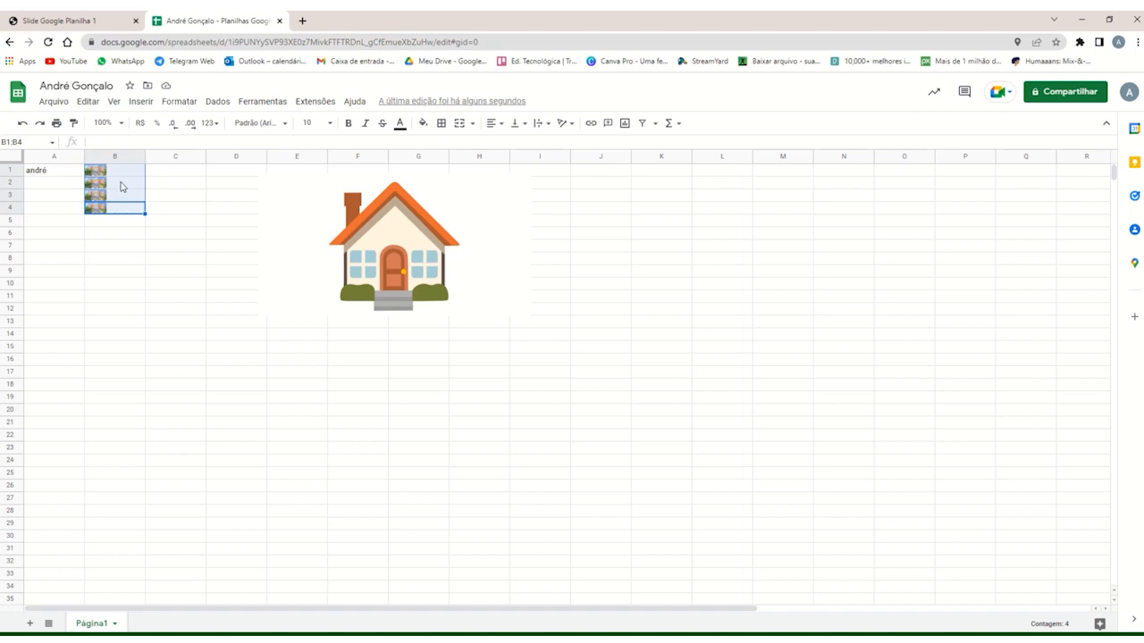
key("Delete")
left_click(64, 176)
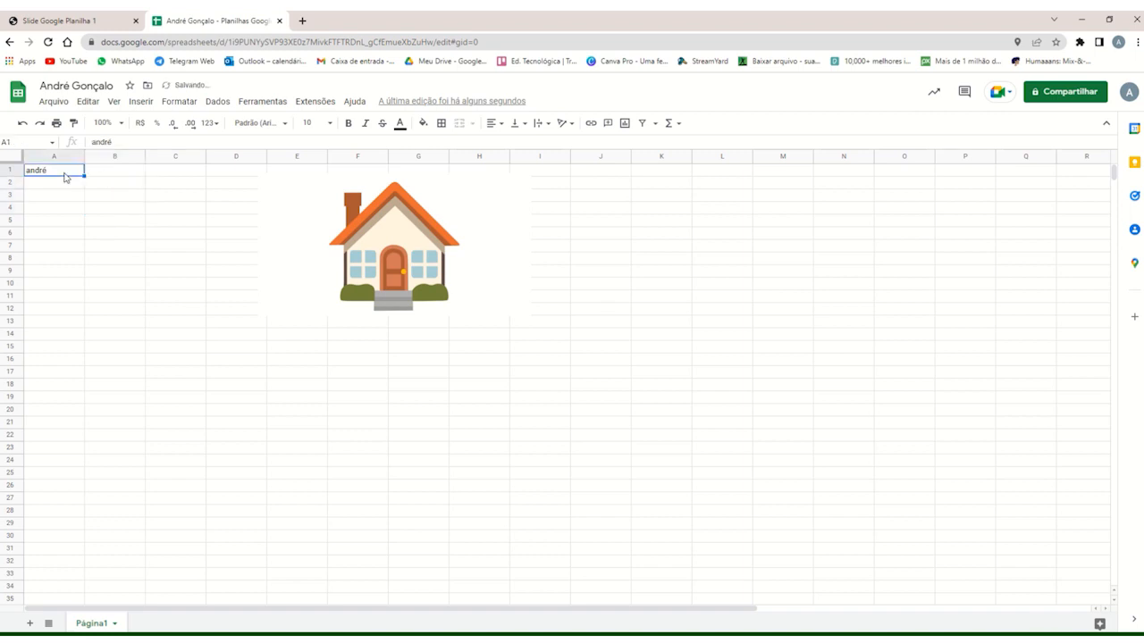
key("Delete")
Move the house image to the sheet's upper-left corner at A1 and enlarge it slightly to cover rows 1 to 12.
left_click(413, 272)
left_click_drag(412, 273, 168, 258)
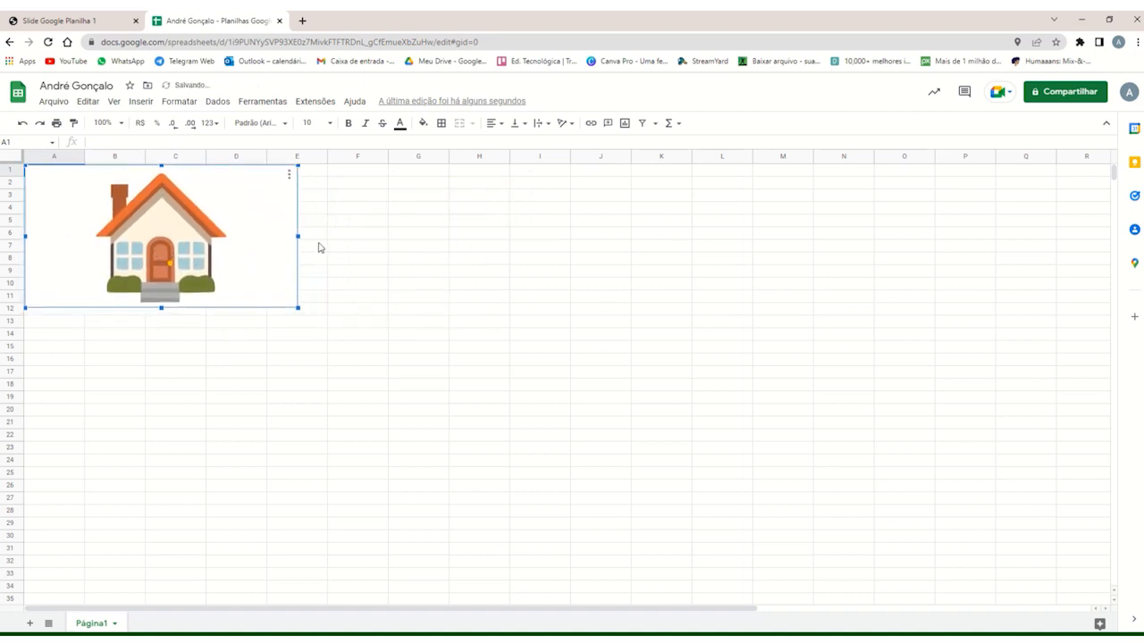
left_click(316, 248)
left_click(230, 273)
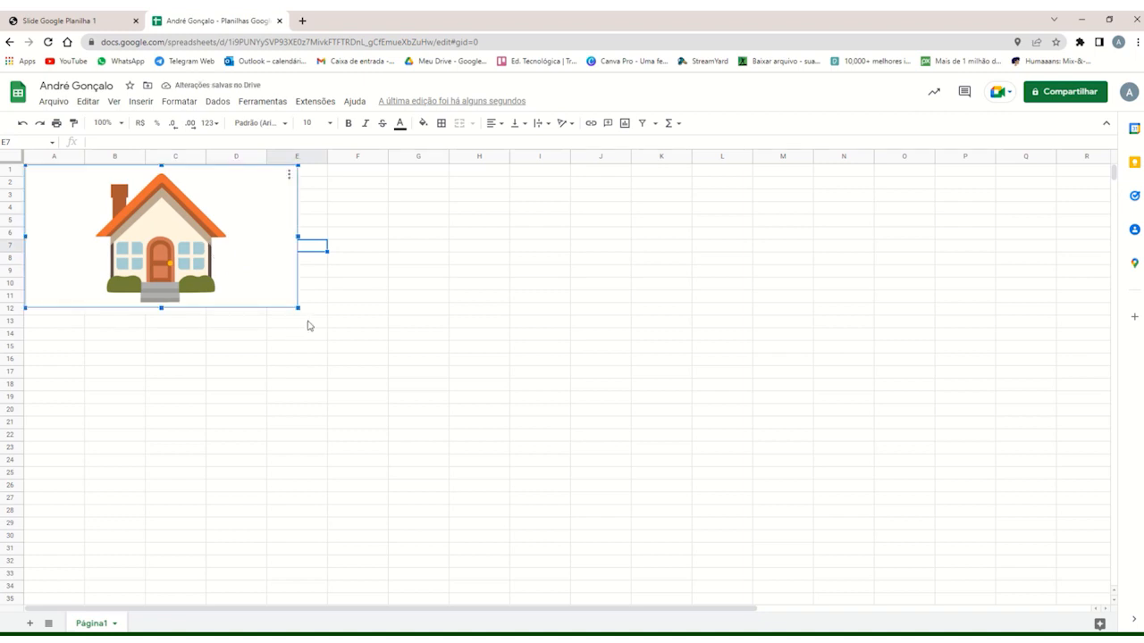
left_click_drag(297, 309, 302, 317)
Enter the person's full name in cell A13, below the house image.
left_click(67, 326)
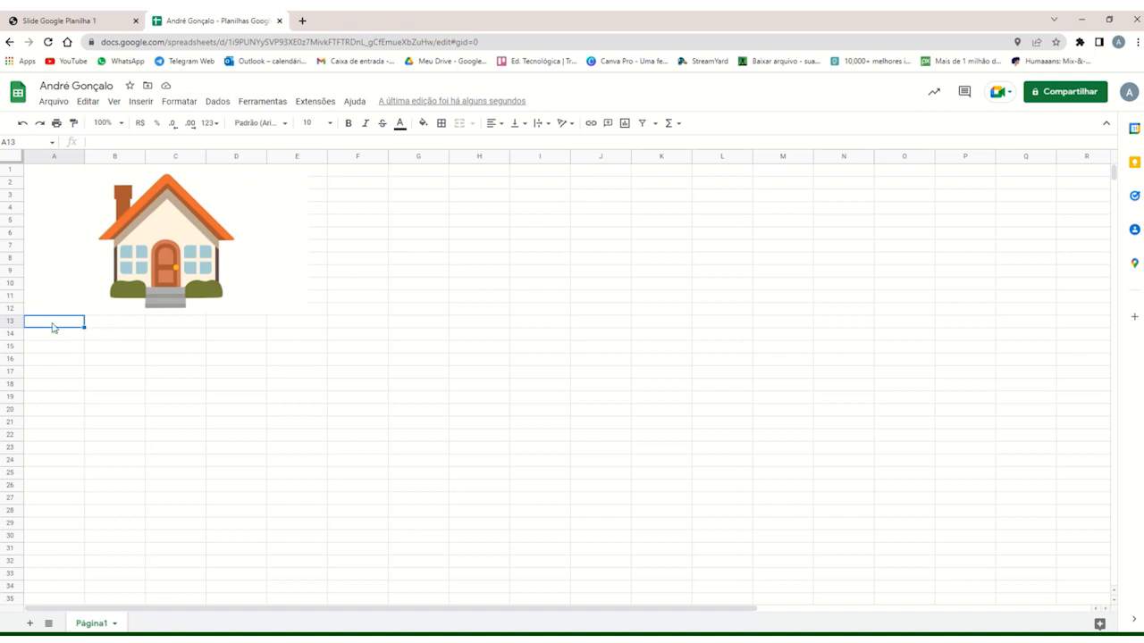
double_click(53, 323)
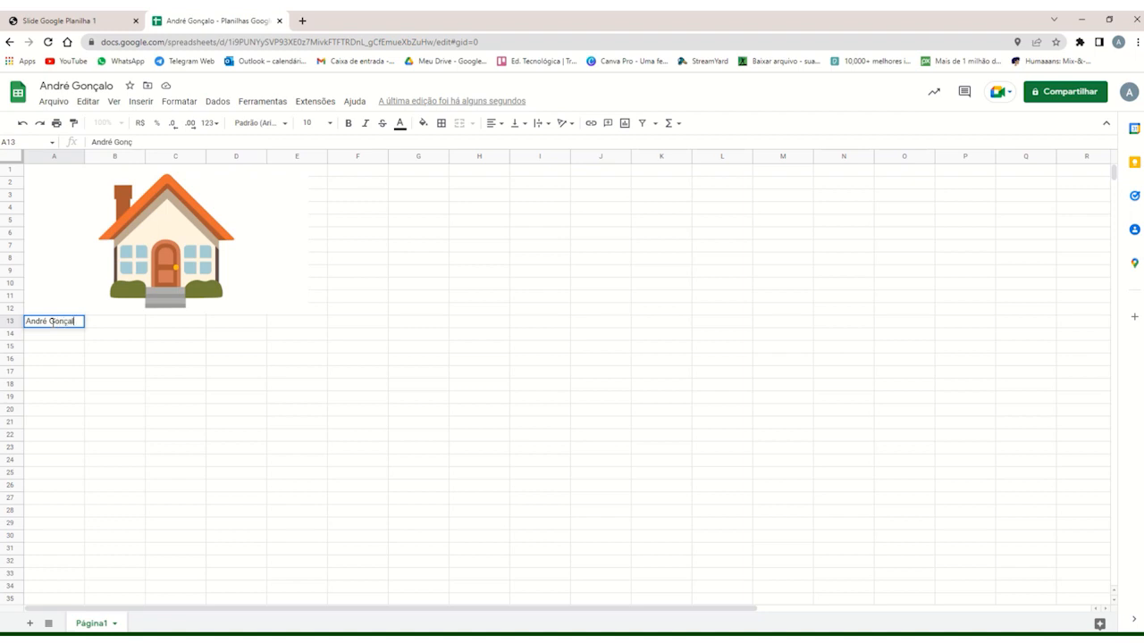
left_click(107, 332)
Compare cells A13 and B13 to check which of them holds the full name.
left_click(93, 326)
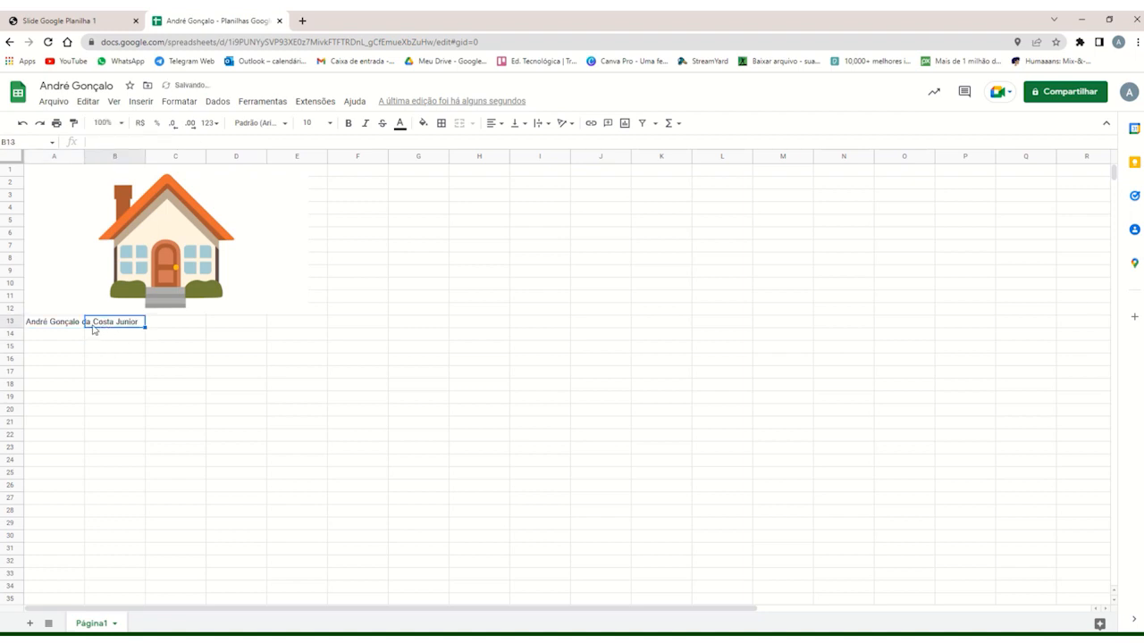
left_click(75, 321)
left_click(97, 324)
left_click(70, 321)
left_click(111, 322)
left_click(70, 326)
left_click(104, 324)
left_click(70, 326)
left_click(107, 325)
left_click(64, 326)
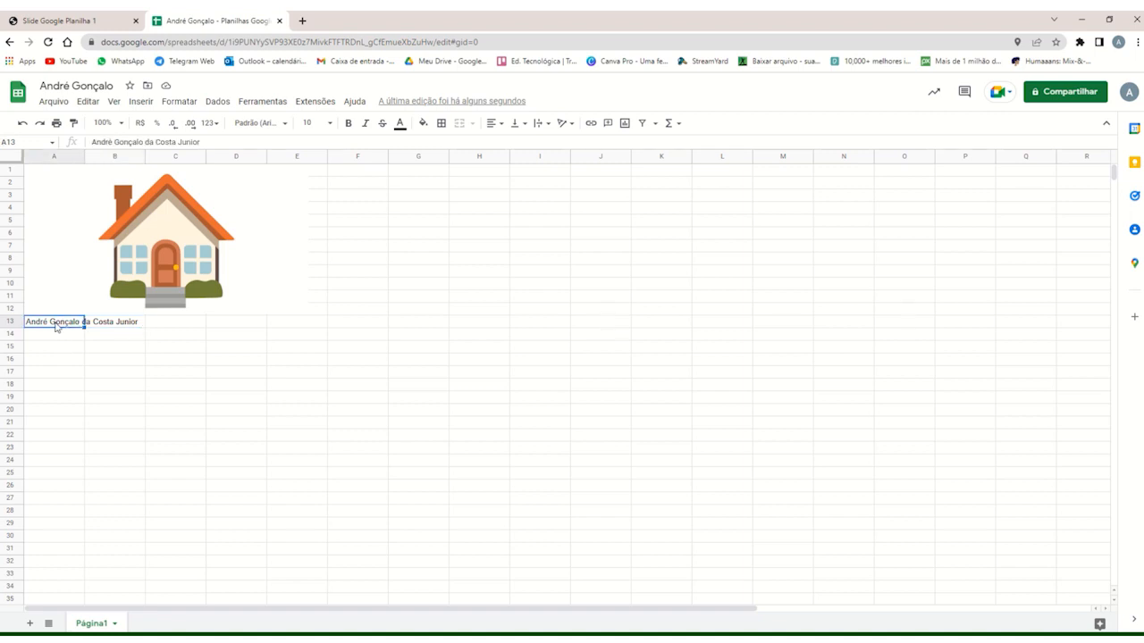
Merge cells A13 and B13 so the full name sits in one cell.
left_click_drag(56, 327, 106, 324)
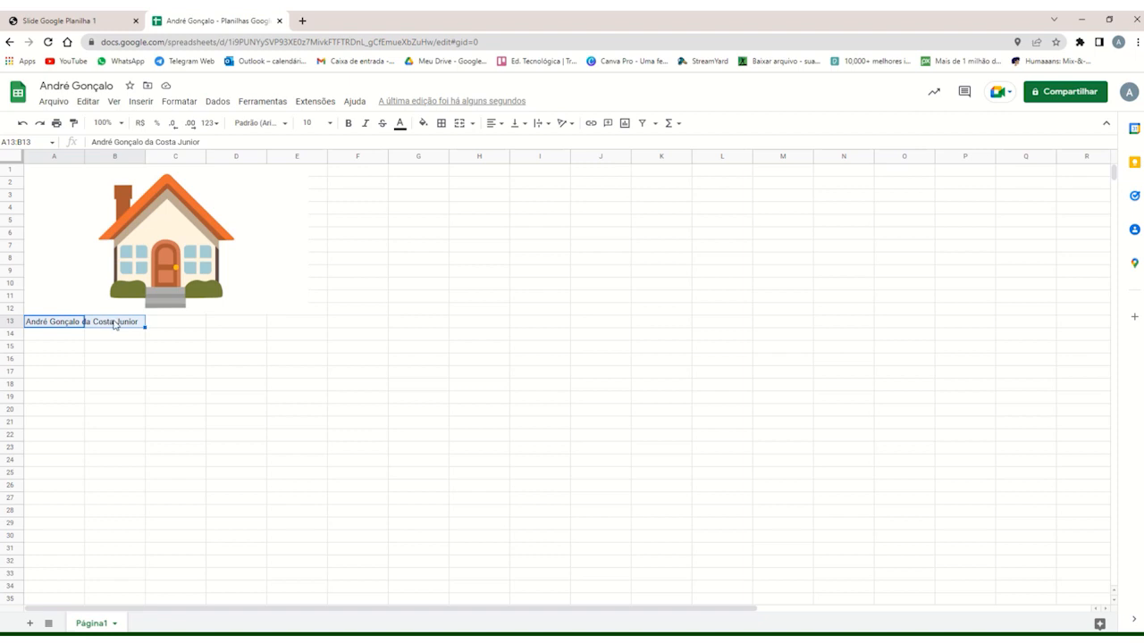
left_click(460, 125)
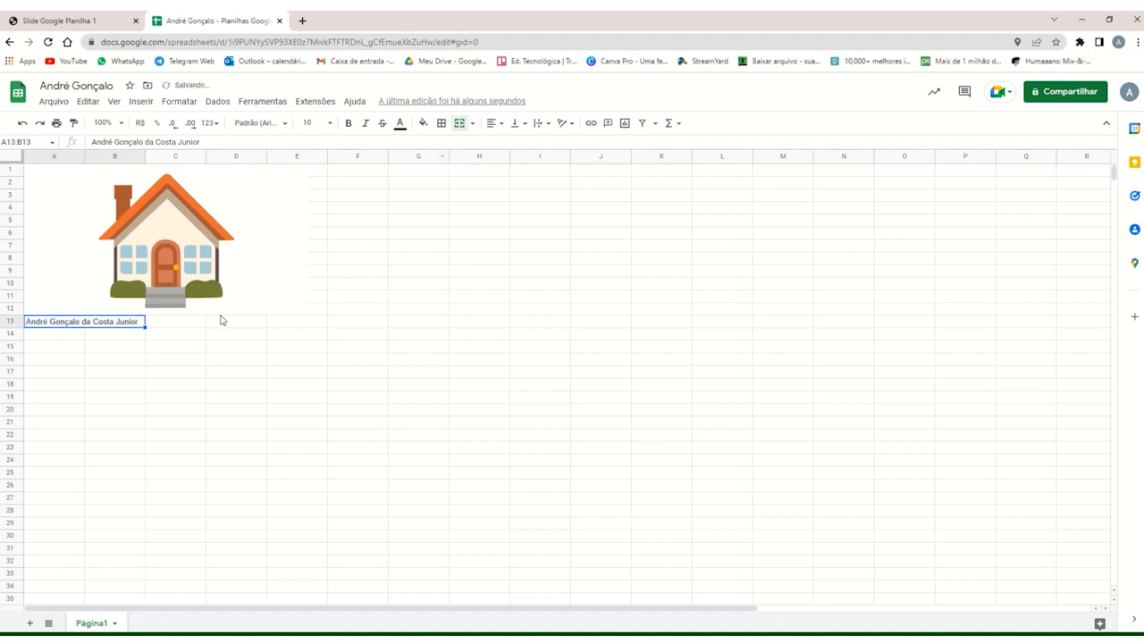
left_click(73, 337)
left_click(75, 324)
left_click(101, 338)
left_click(98, 324)
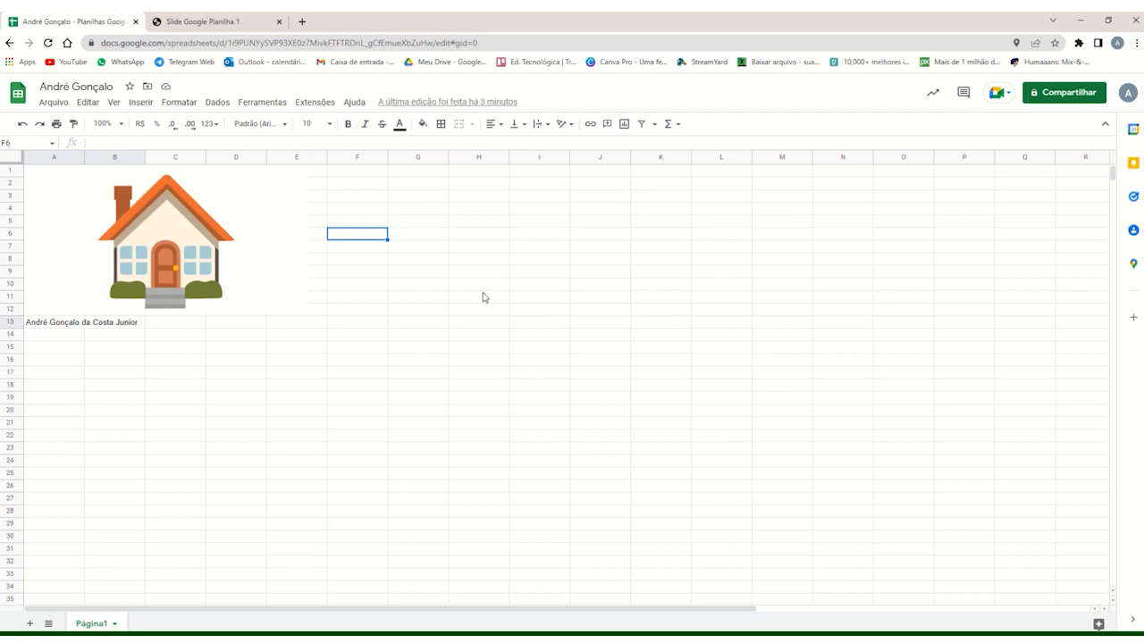
Compare the merged cell A13:B13 with the neighbouring C13 and create a filter on the merged cell.
left_click(80, 328)
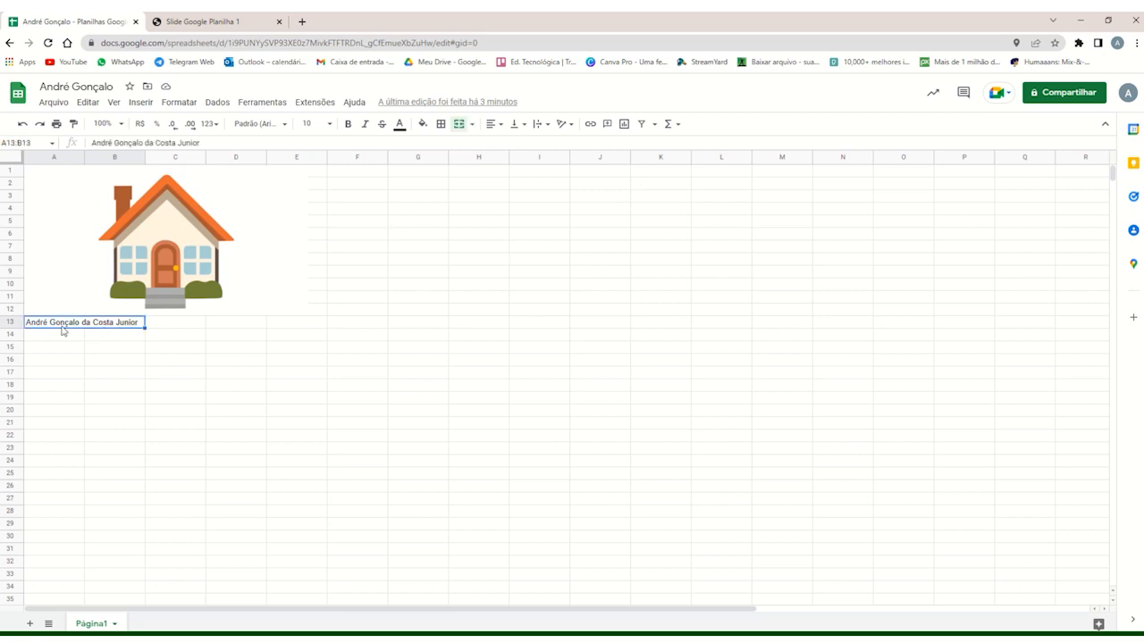
left_click(165, 326)
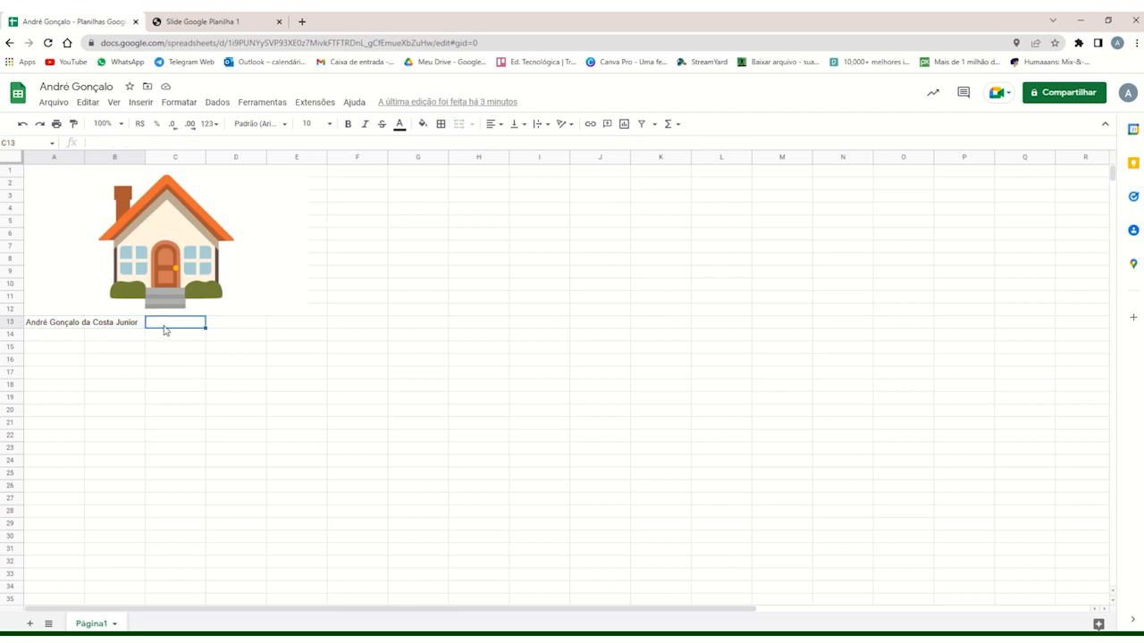
left_click(119, 323)
left_click(167, 325)
left_click(183, 336)
left_click(119, 329)
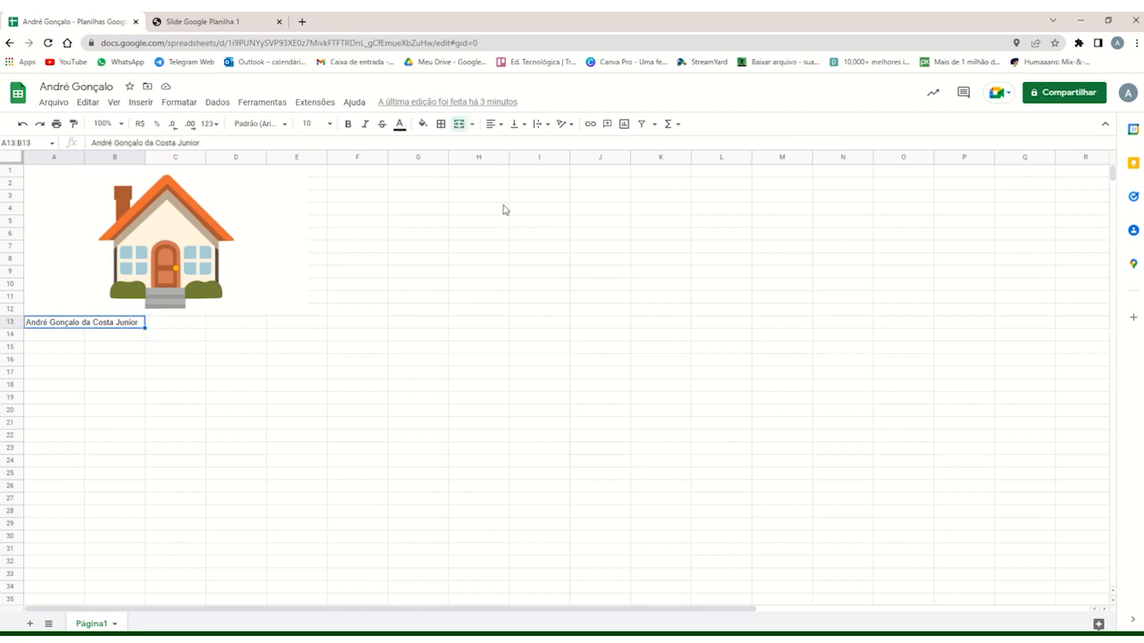
left_click(641, 124)
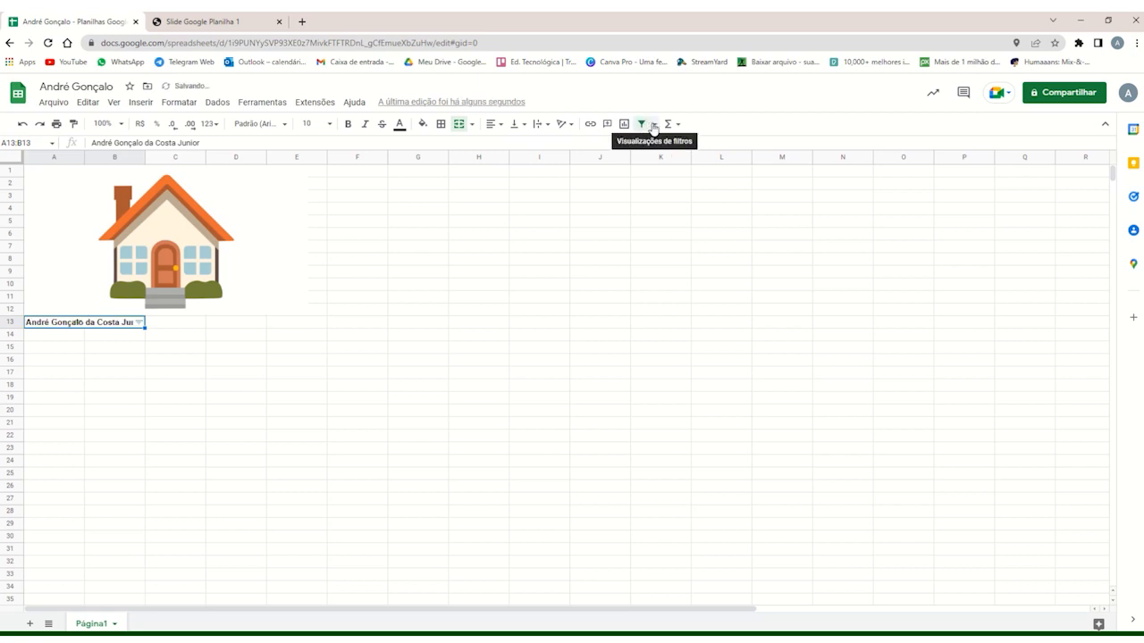
Create a new filter view on the merged cell A13:B13 and review its sorting and filtering options.
left_click(654, 124)
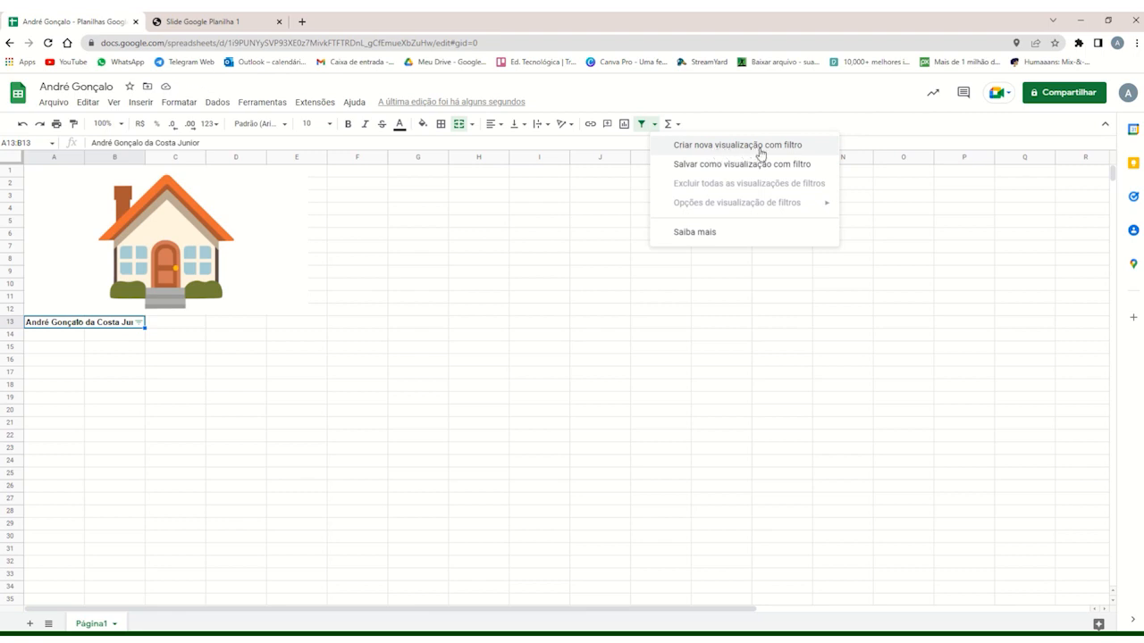
left_click(759, 145)
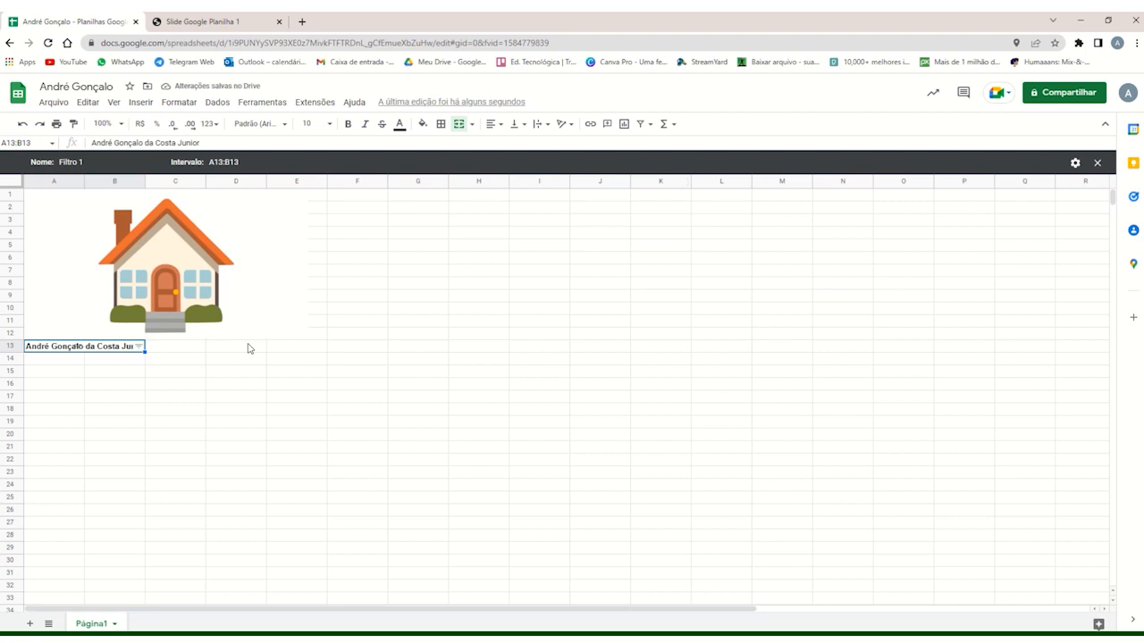
left_click(139, 347)
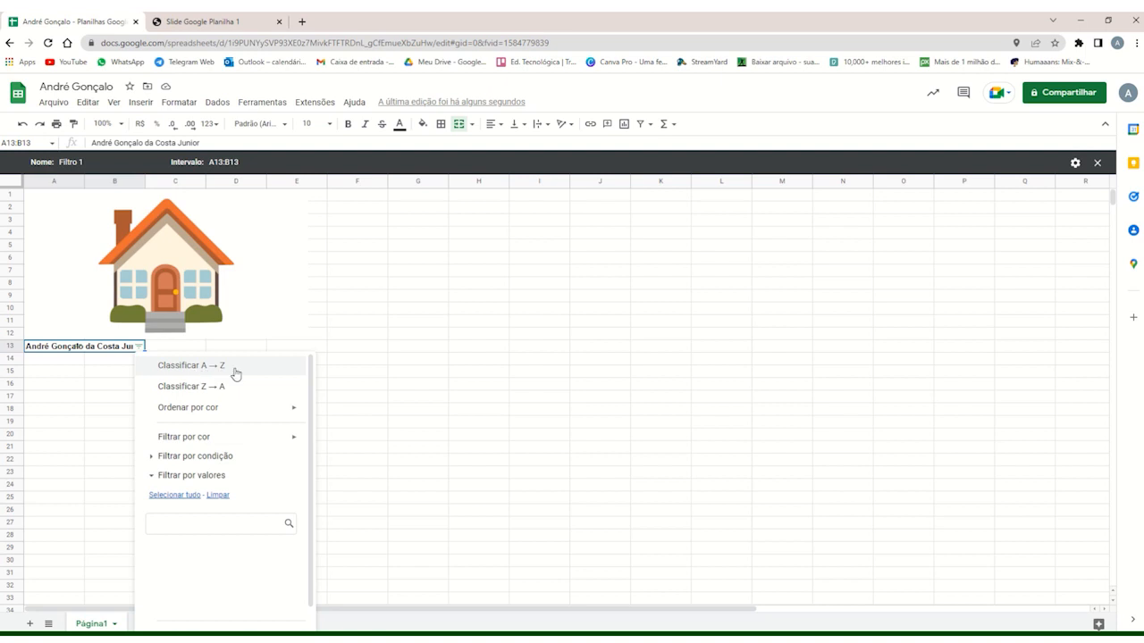
mouse_move(220, 408)
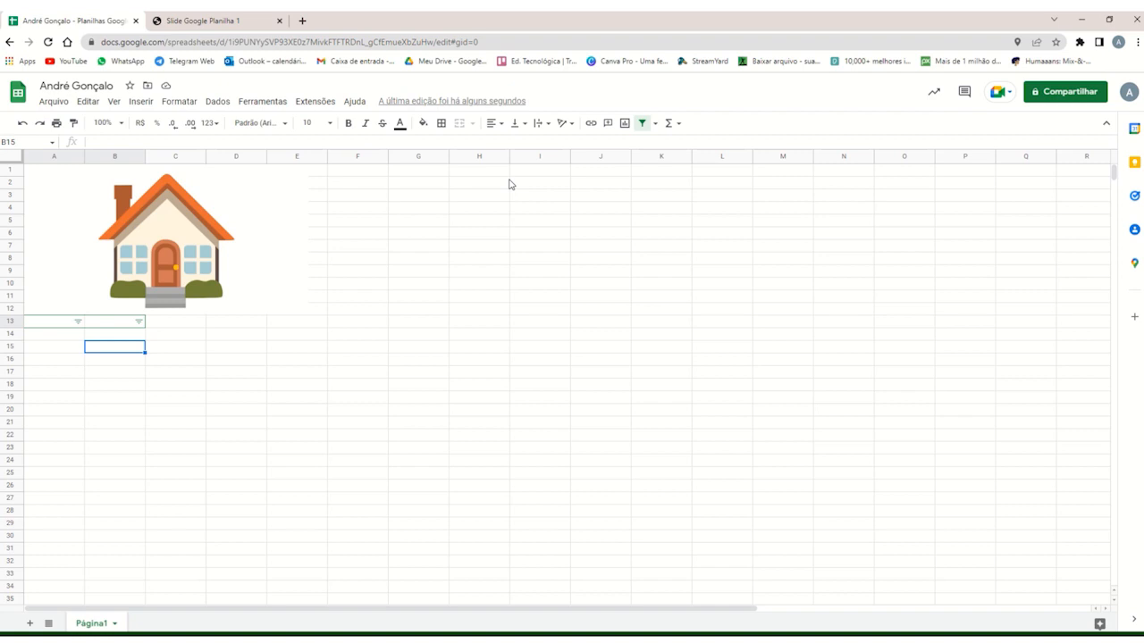
Sort the sheet by column A in A to Z order.
left_click(217, 102)
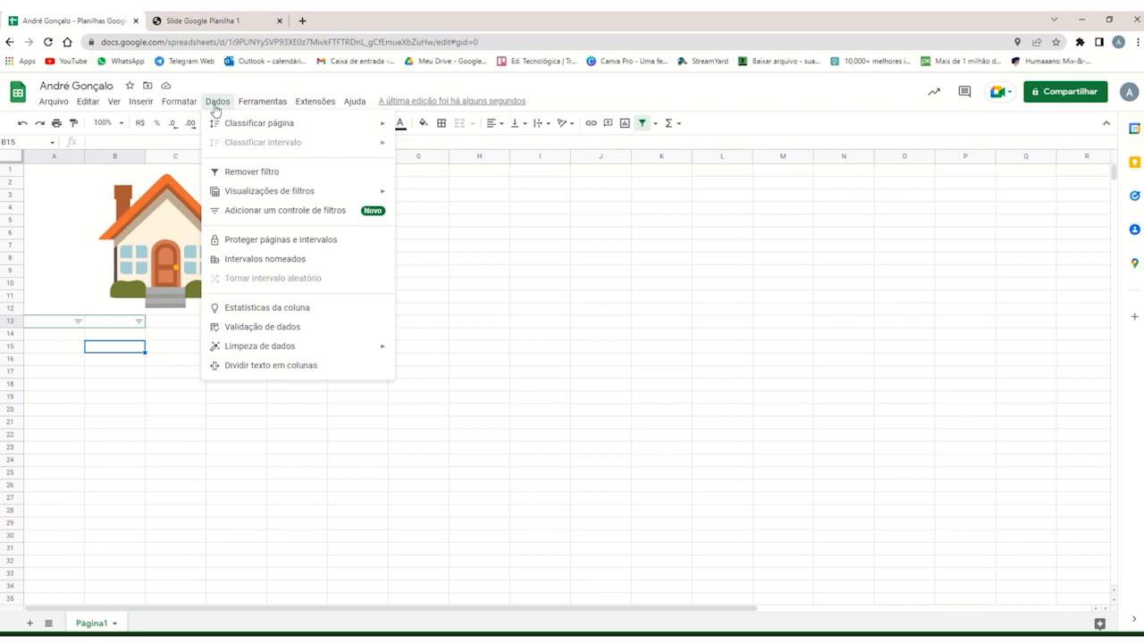
left_click(106, 364)
left_click(63, 350)
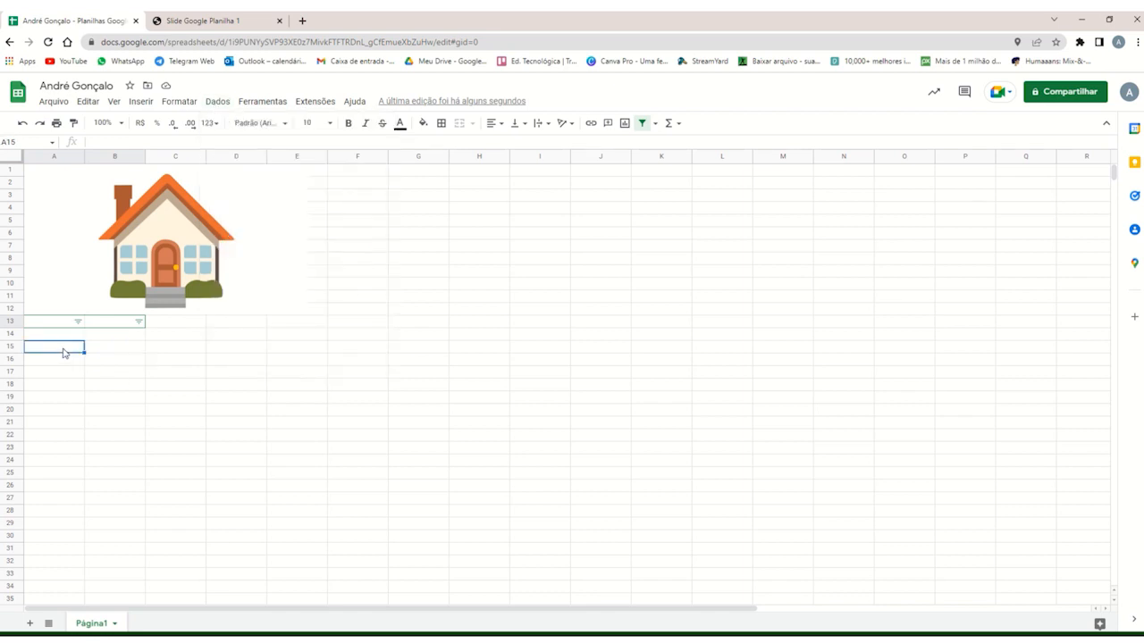
left_click(109, 157)
left_click(58, 159)
left_click(79, 349)
left_click(100, 350)
left_click(61, 351)
left_click(55, 159)
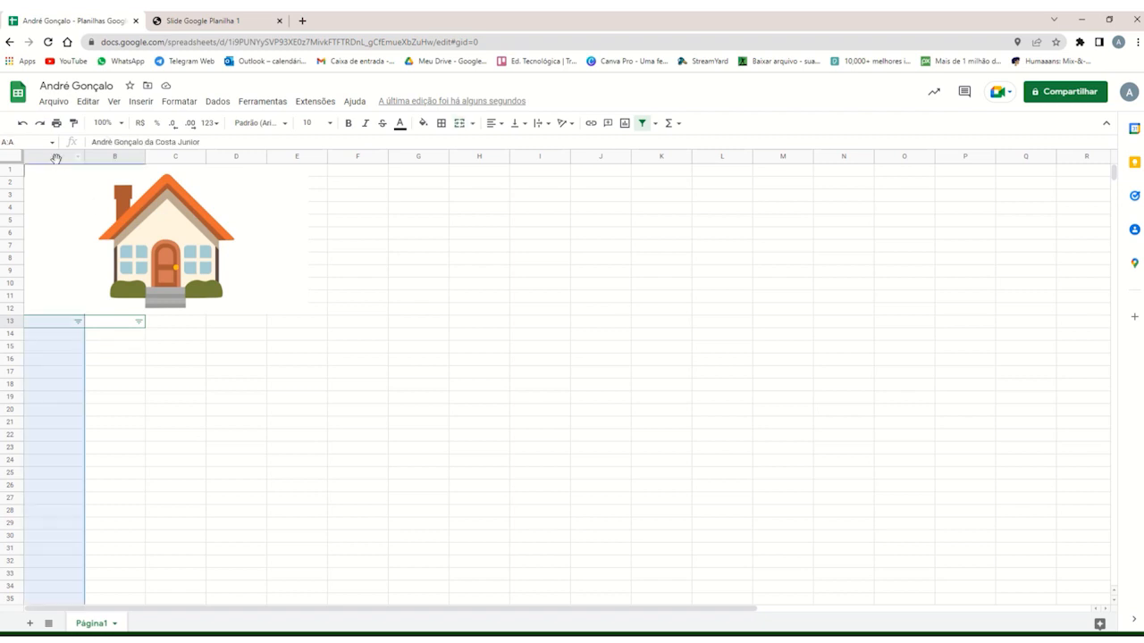
left_click(218, 101)
mouse_move(250, 131)
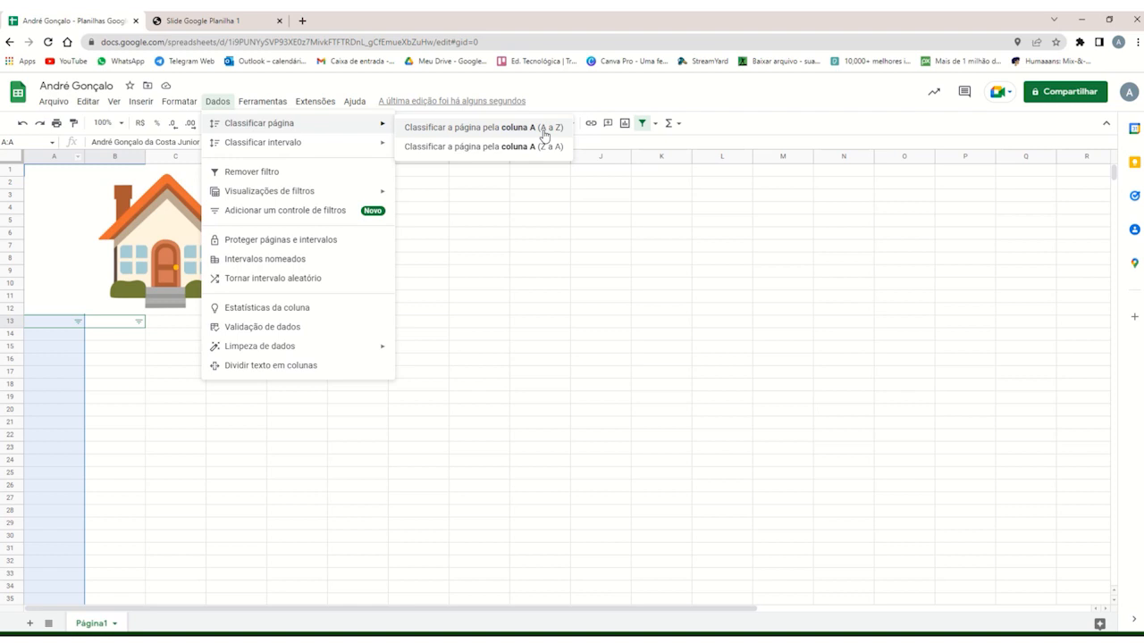
left_click(545, 135)
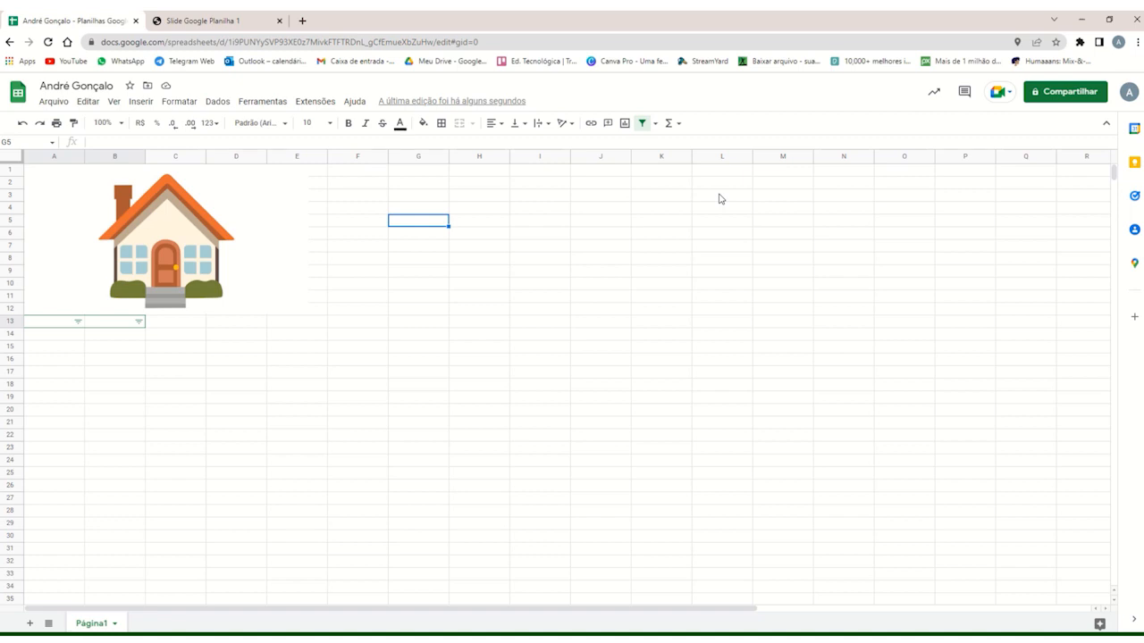
Enter the values 100, 200, 300, 400 and 500 in cells G5 through K5.
type("100")
left_click(487, 220)
type("200")
key("Tab")
type("300")
key("Tab")
type("400")
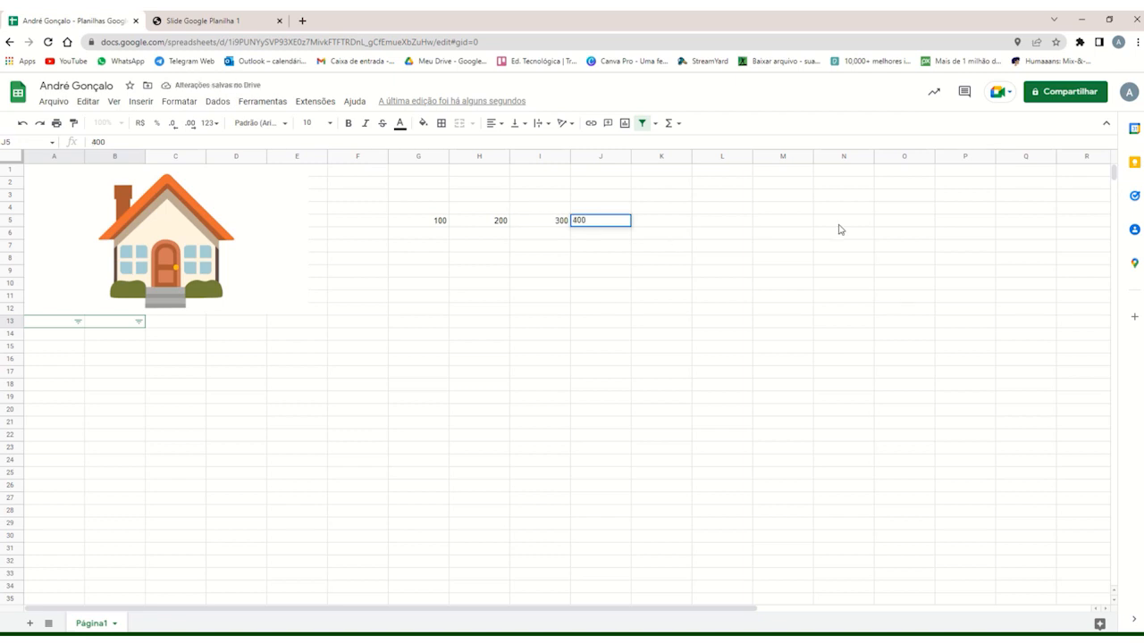
left_click(649, 225)
type("500")
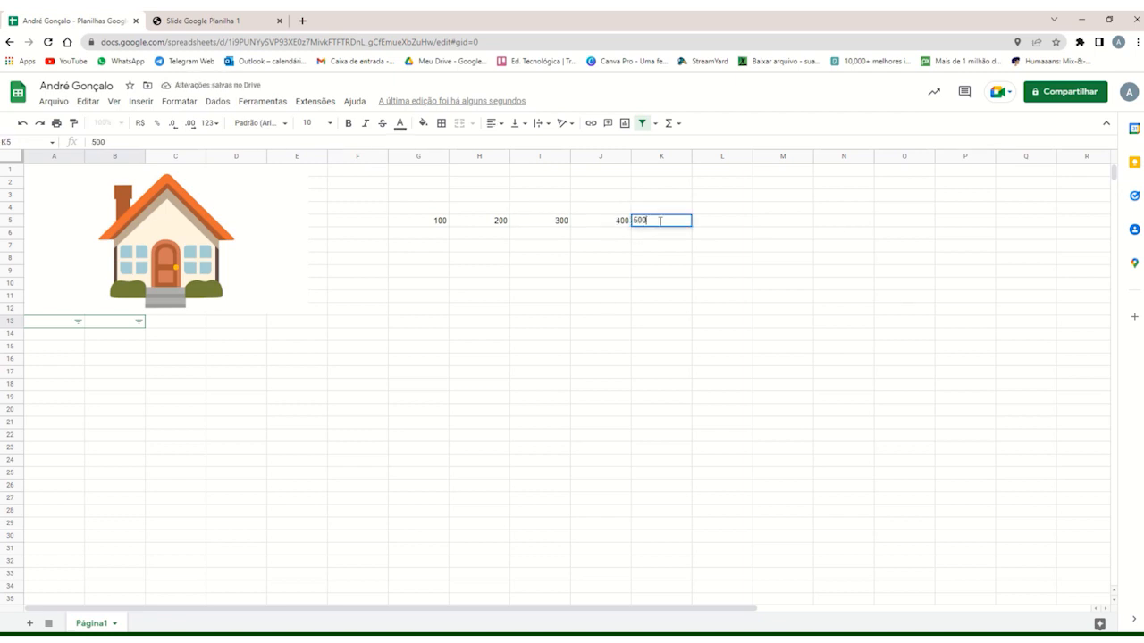
key("Return")
Review the individual numbers in cells G5 through K5.
left_click(429, 223)
left_click(545, 223)
left_click(407, 229)
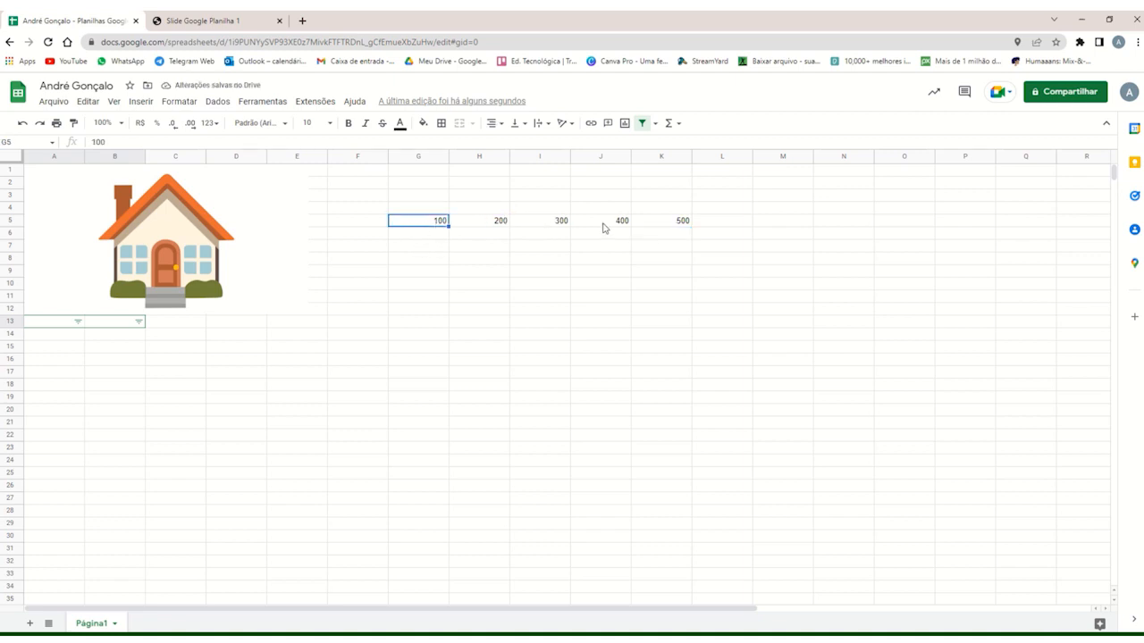
left_click(600, 229)
left_click(676, 228)
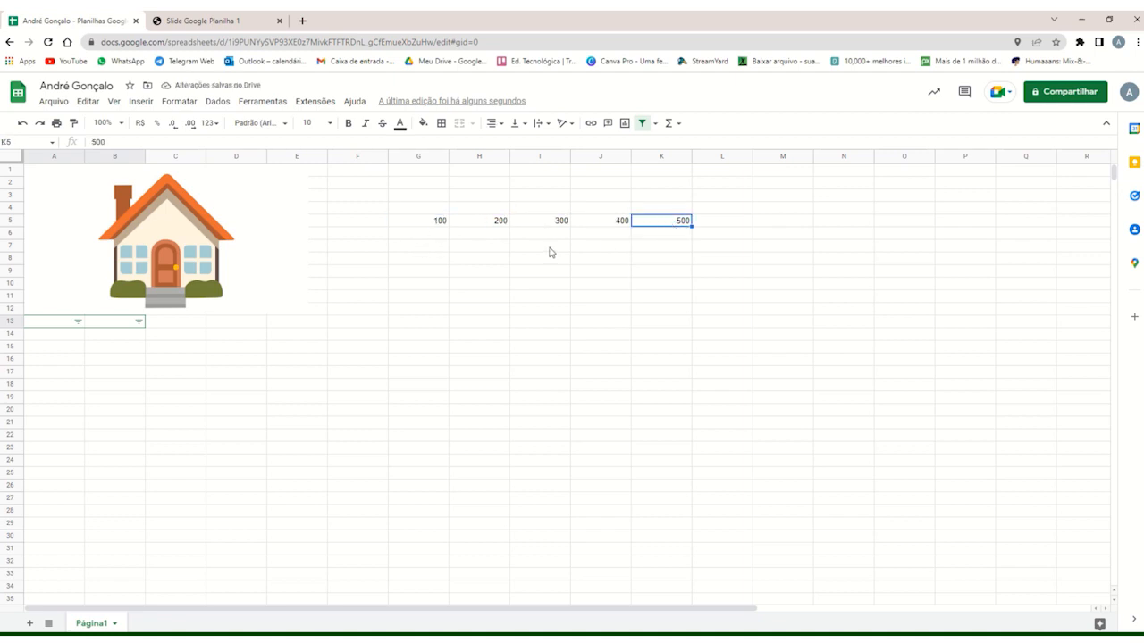
left_click(438, 221)
left_click(540, 223)
left_click(422, 225)
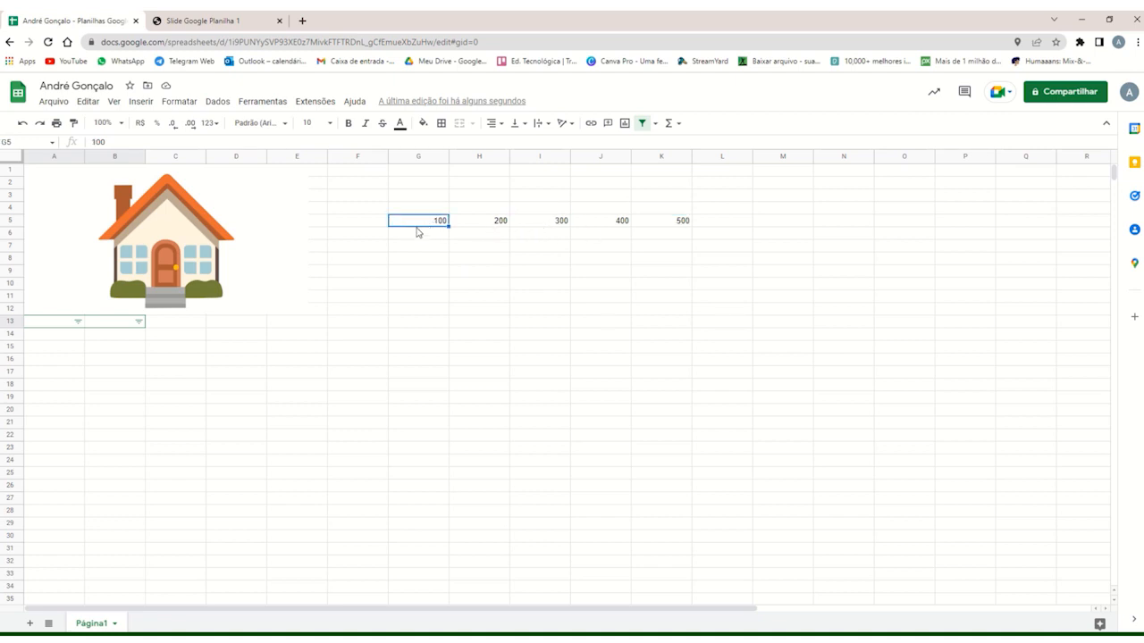
Format cells G5:K5 as R$ currency and review the other available number formats.
left_click_drag(421, 222, 682, 222)
left_click(682, 223)
left_click_drag(437, 223, 685, 223)
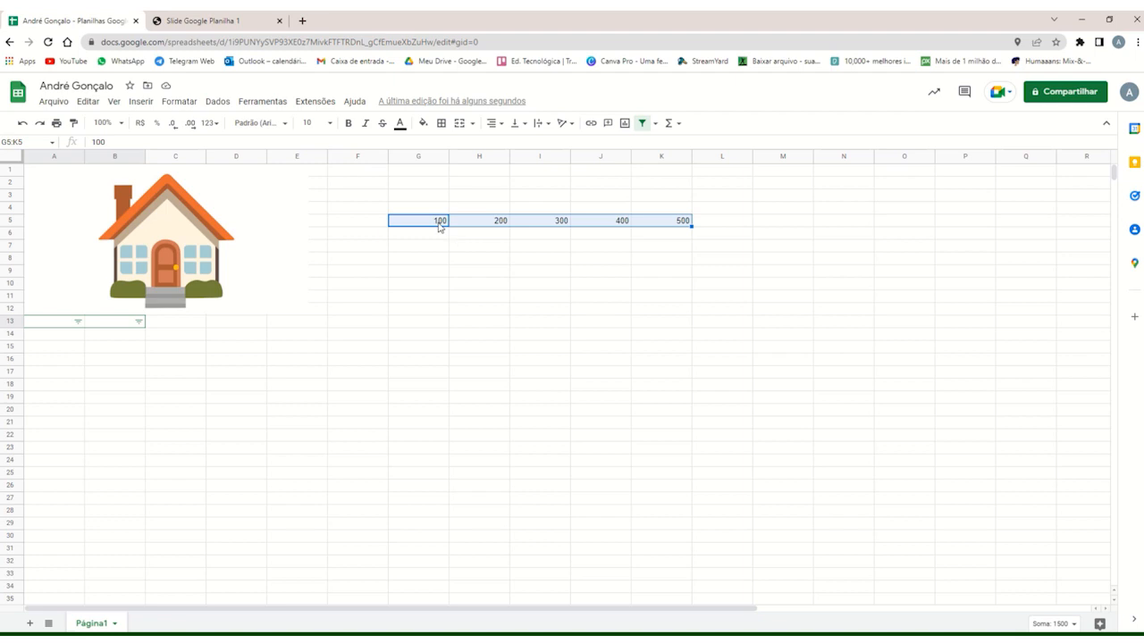
left_click(141, 125)
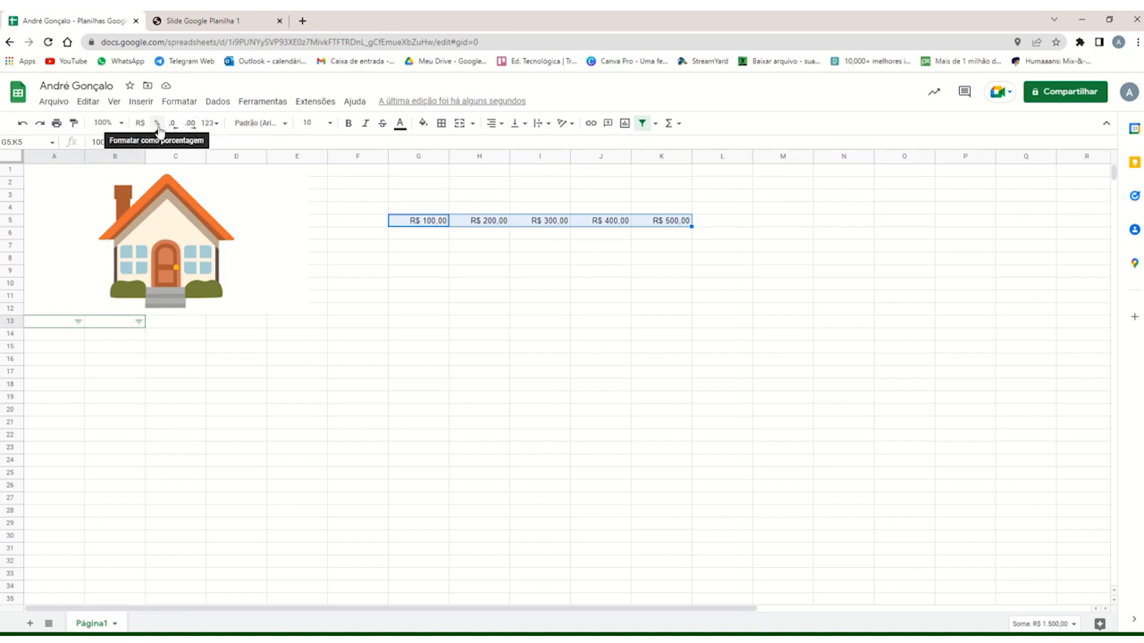
left_click(214, 124)
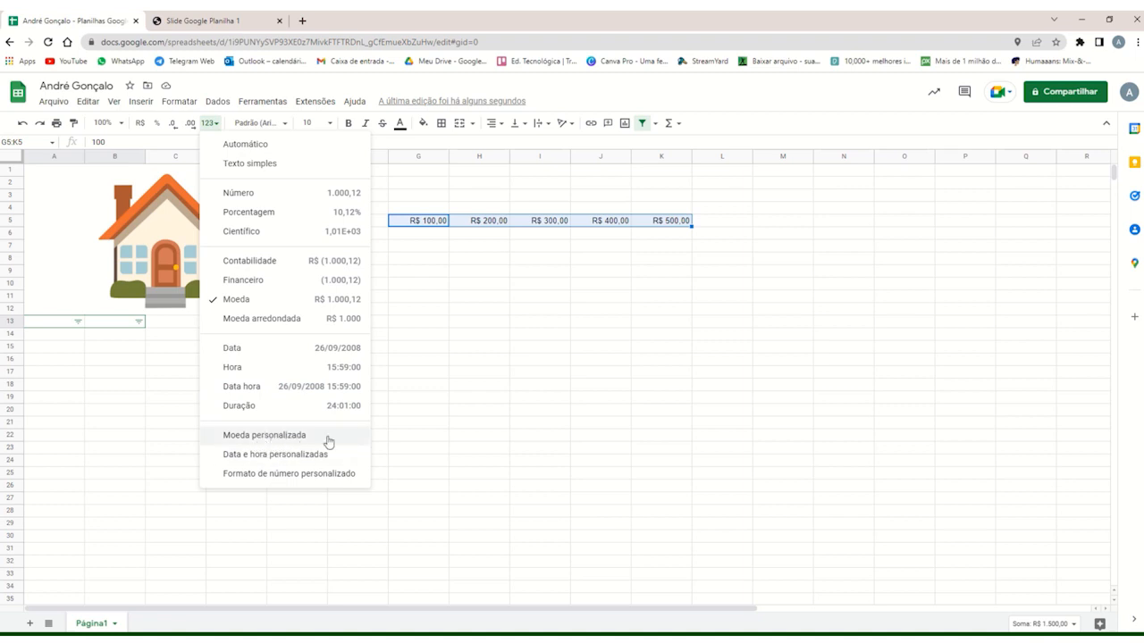
left_click(479, 334)
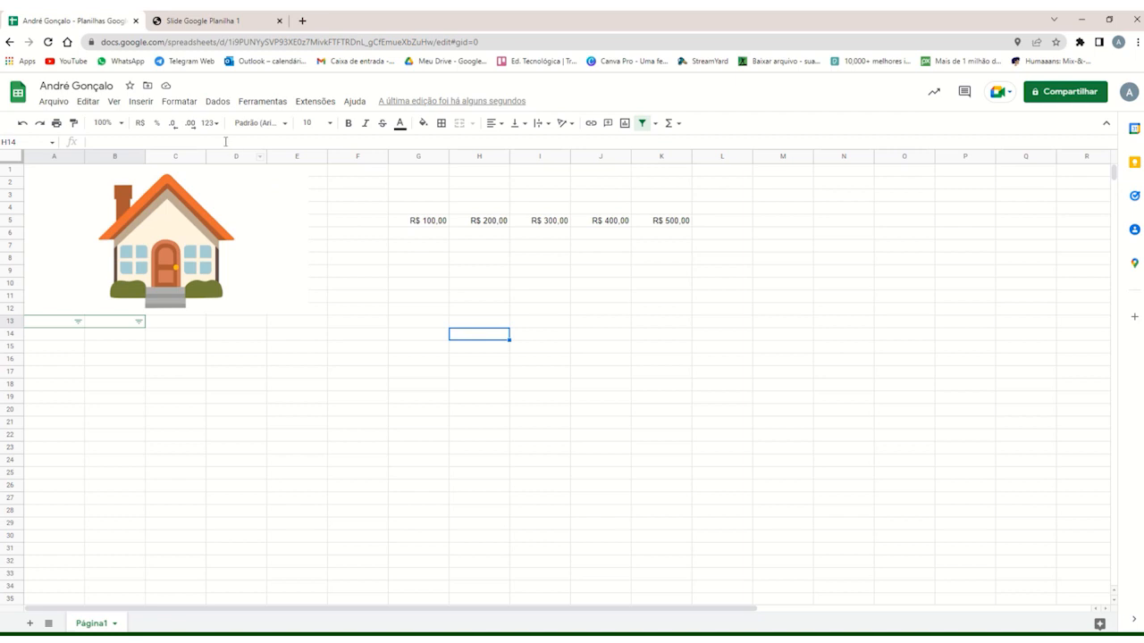
Increase the currency values in G5:K5 to four decimal places.
left_click(434, 223)
left_click(461, 222)
left_click_drag(421, 224, 669, 223)
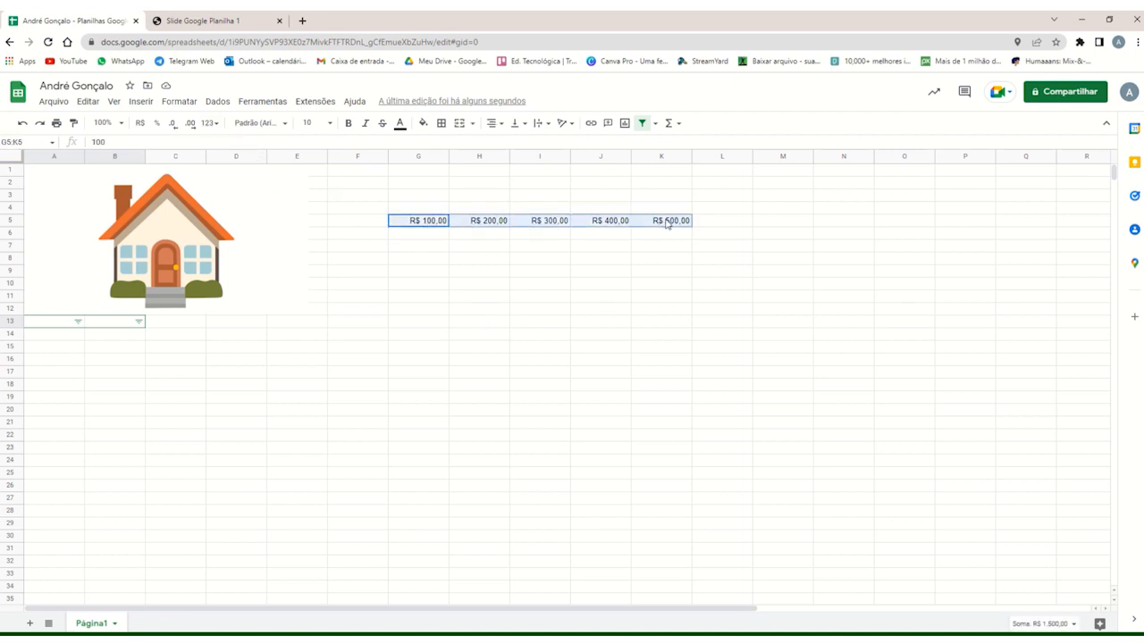
left_click(191, 125)
left_click(191, 125)
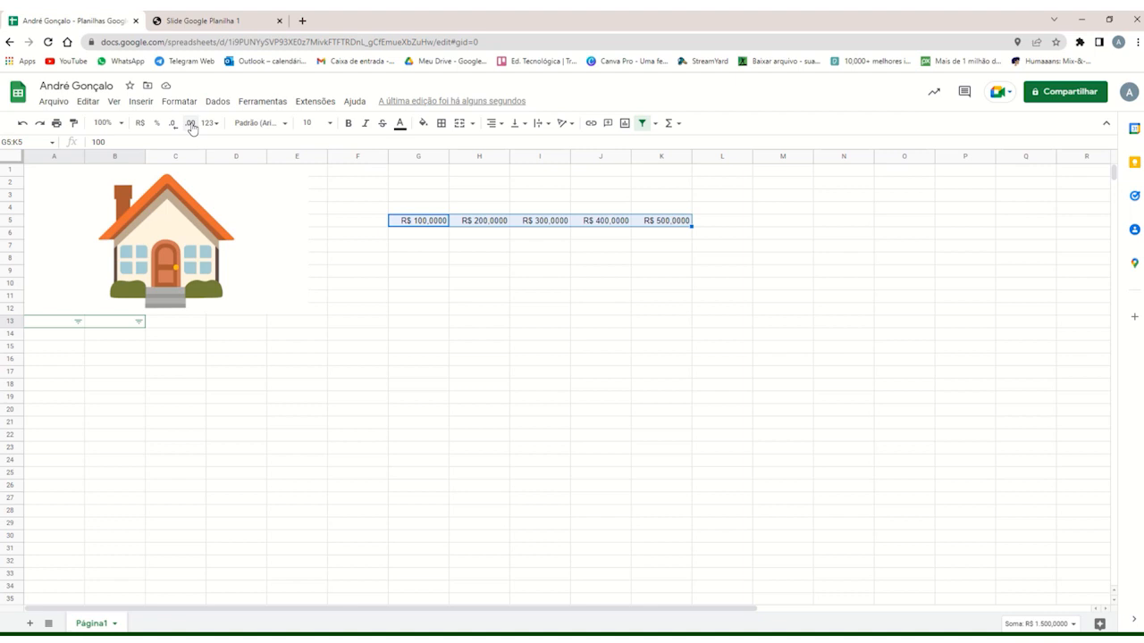
Remove all decimal places from the currency values in G5:K5.
left_click(170, 126)
left_click(170, 126)
left_click(171, 126)
left_click(170, 126)
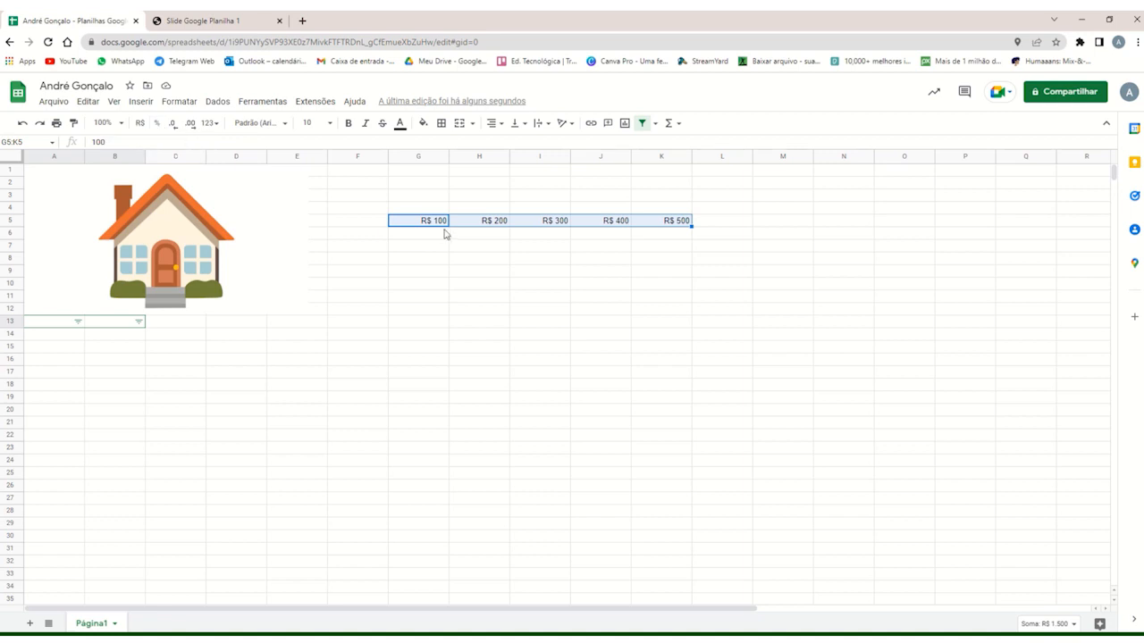
Format the value in cell H5 as a percentage.
left_click(480, 223)
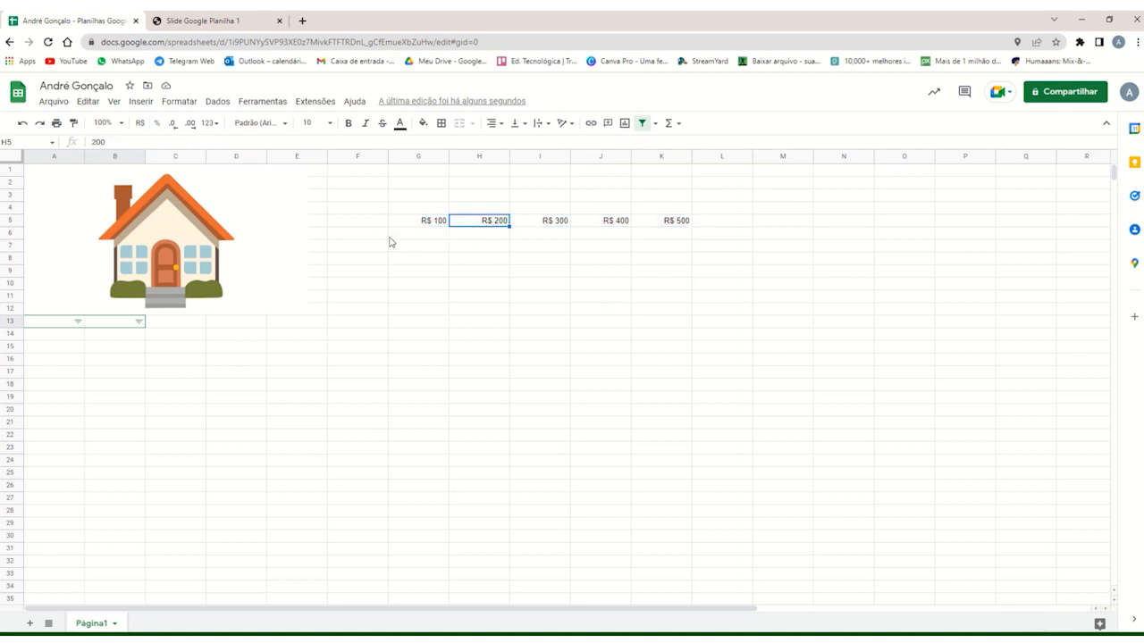
left_click(157, 123)
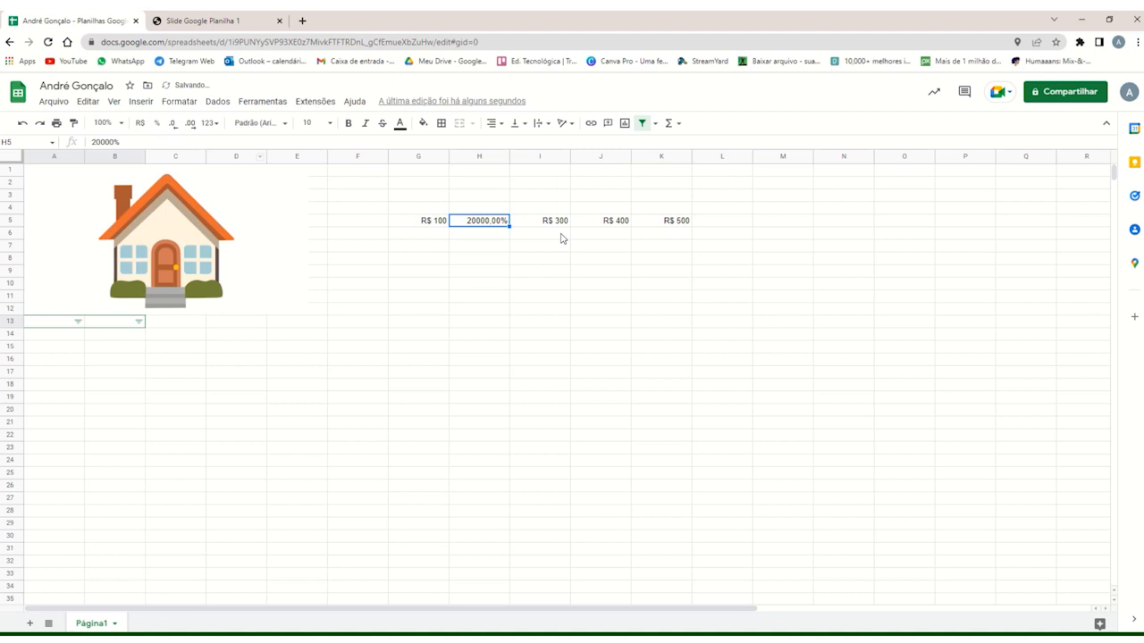
left_click(491, 234)
left_click(477, 222)
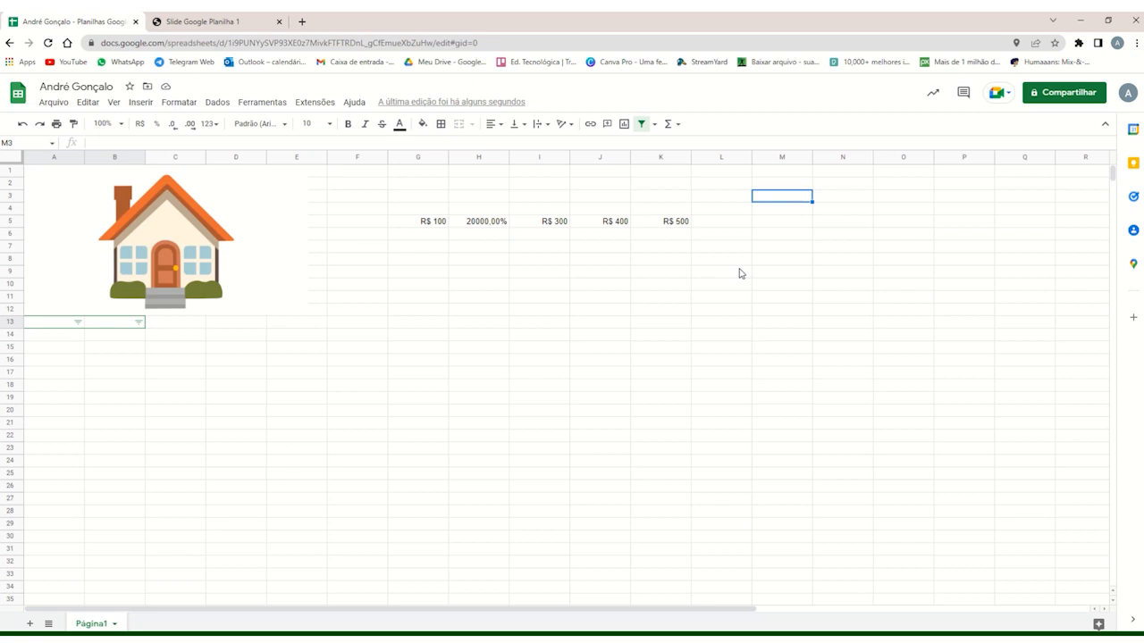
Insert the current date in cell M3 with the HOJE() function.
left_click(767, 221)
left_click(776, 196)
type("=ho")
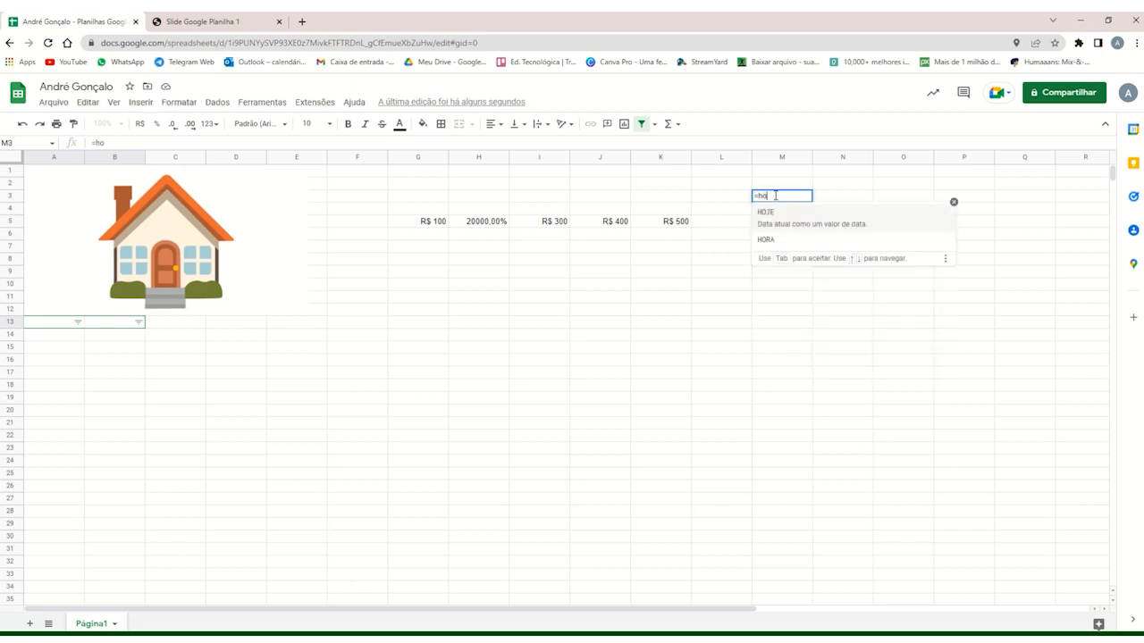
type("je")
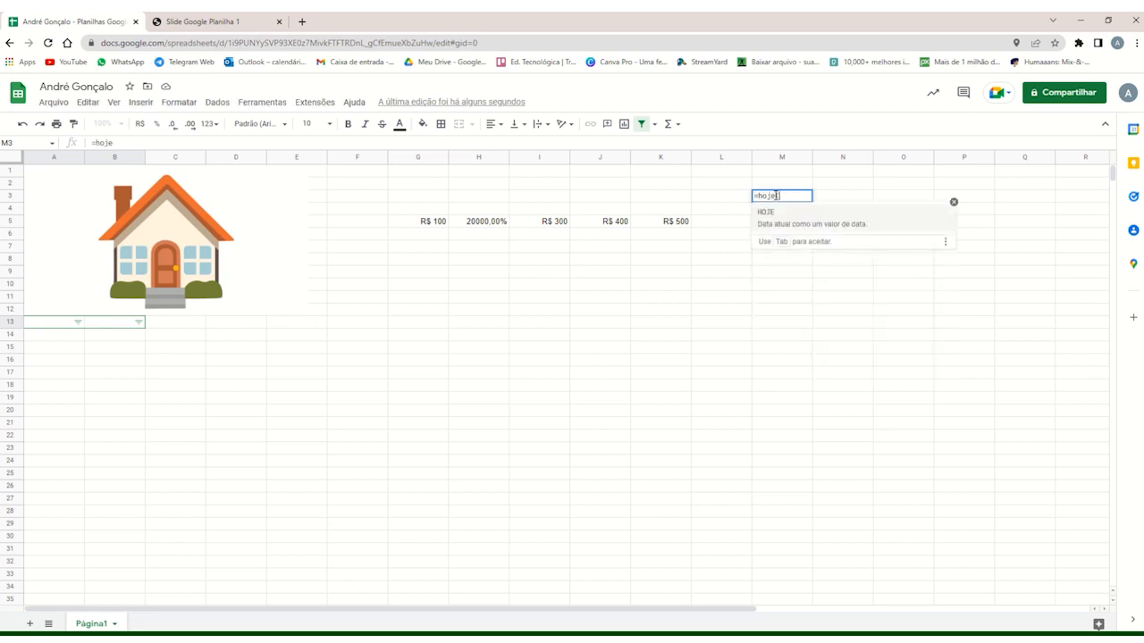
type("(")
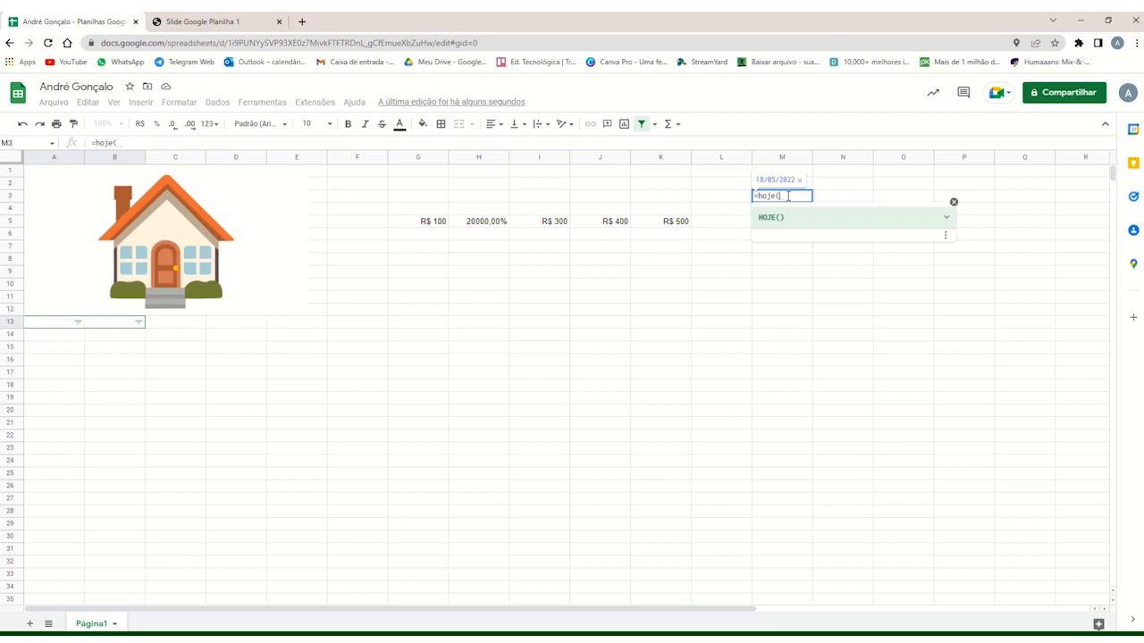
key("Return")
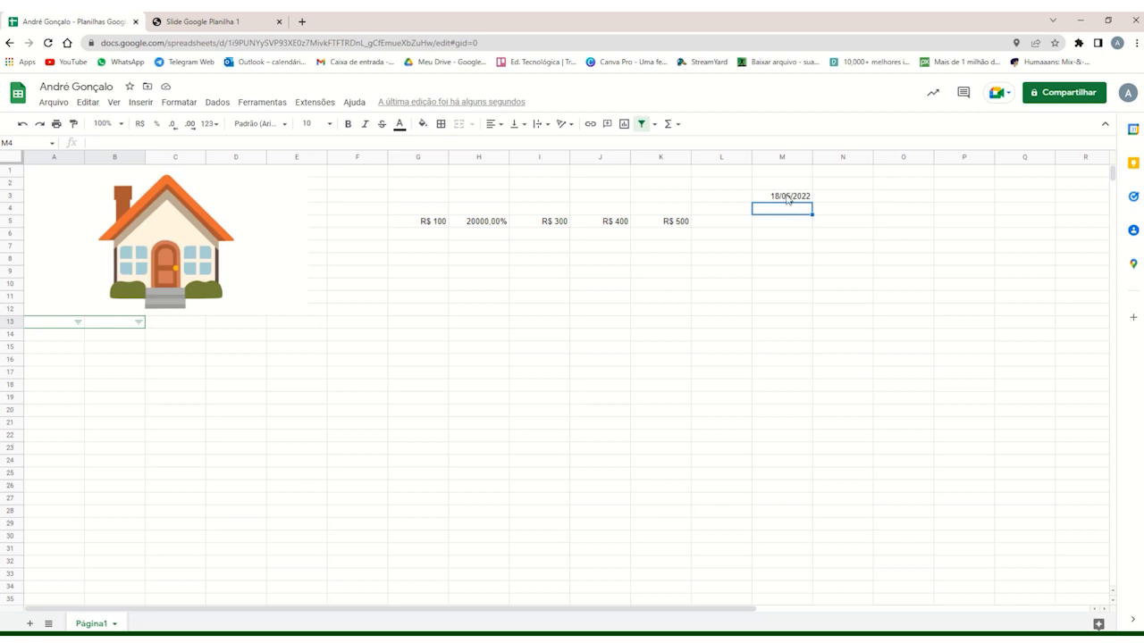
Insert the current date and time in cell N3 with the AGORA() function.
left_click(844, 216)
left_click(833, 196)
double_click(829, 195)
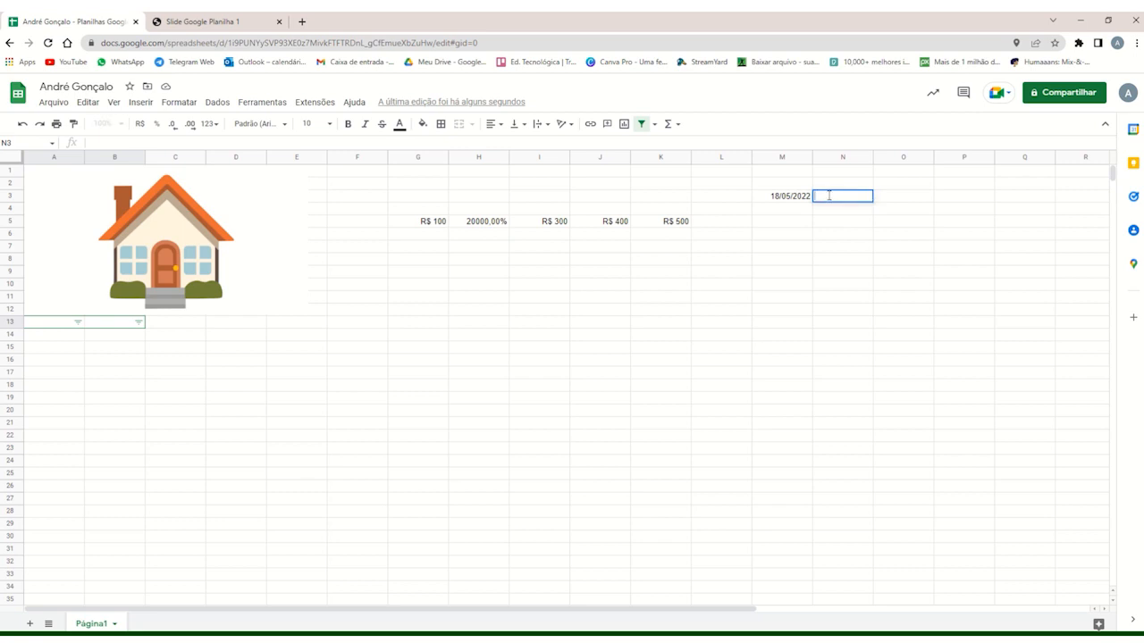
type("=")
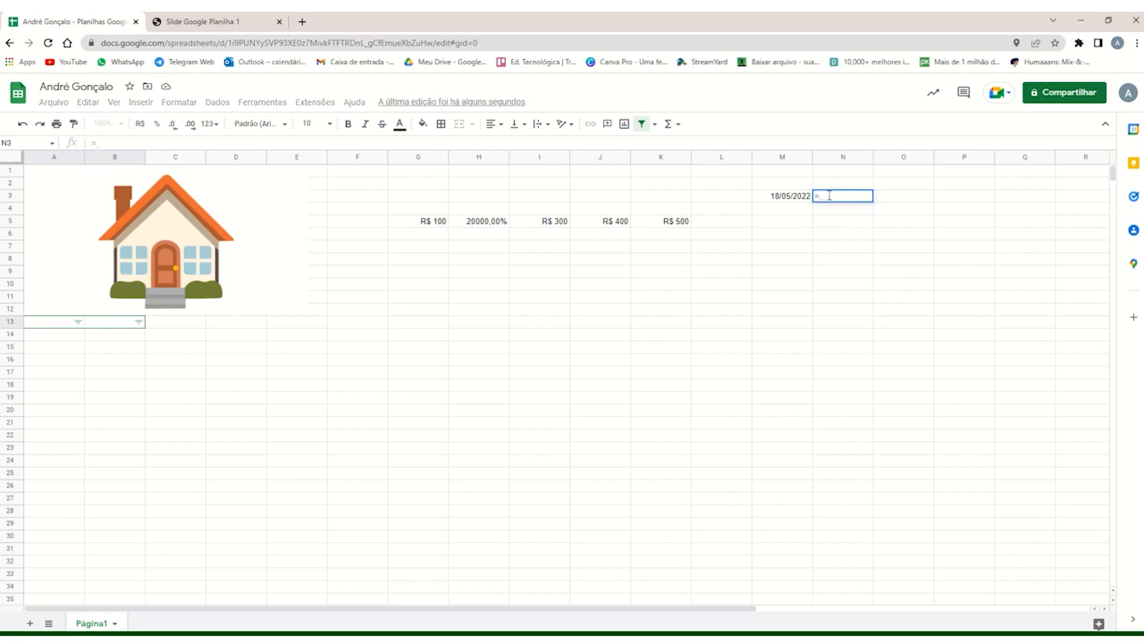
type("a")
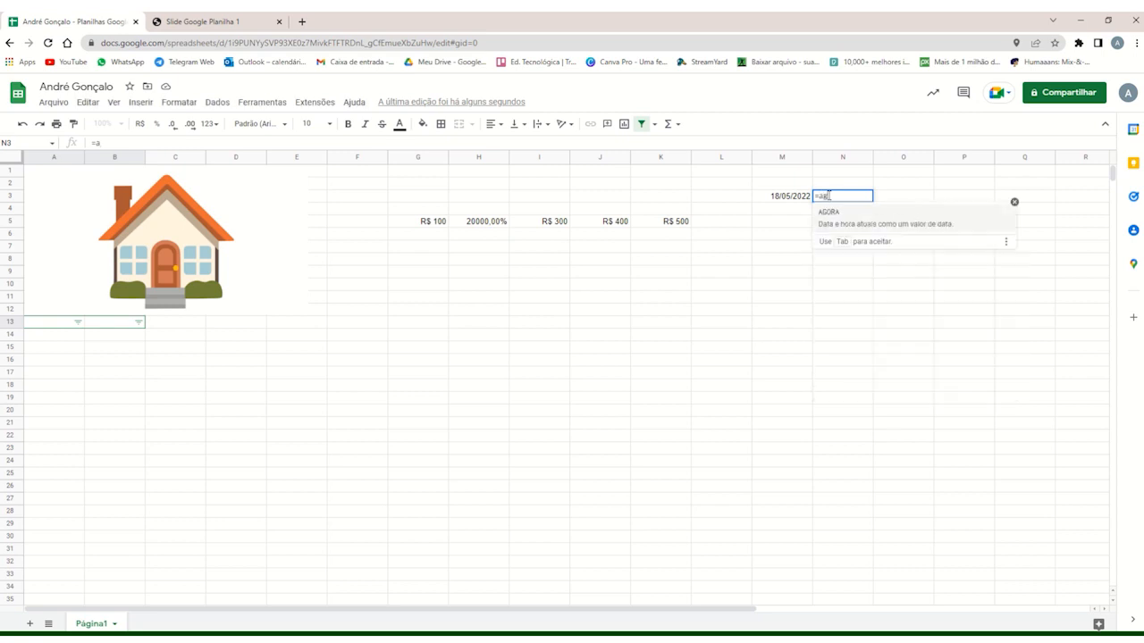
type("gora(")
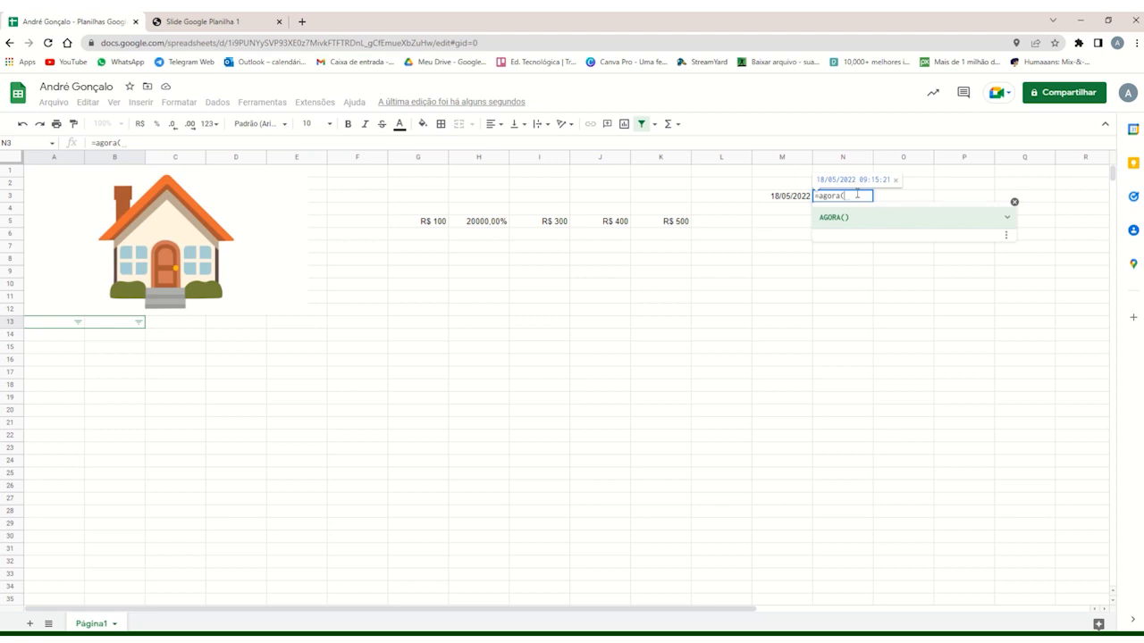
key("Return")
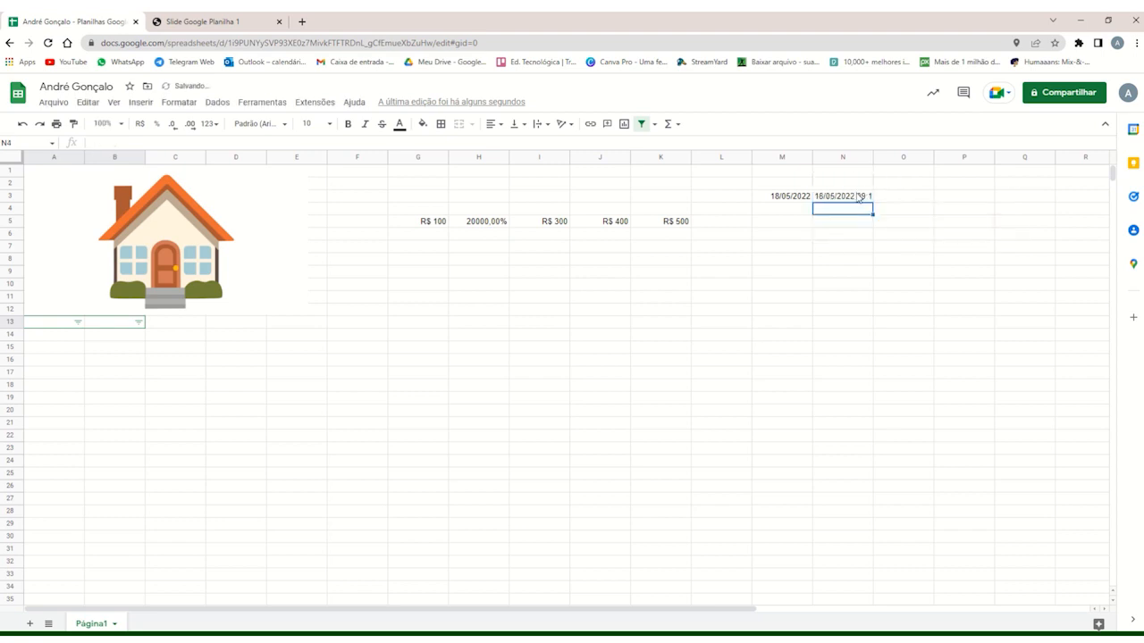
Widen column N so the full date and time in N3 fits in the cell.
left_click(858, 196)
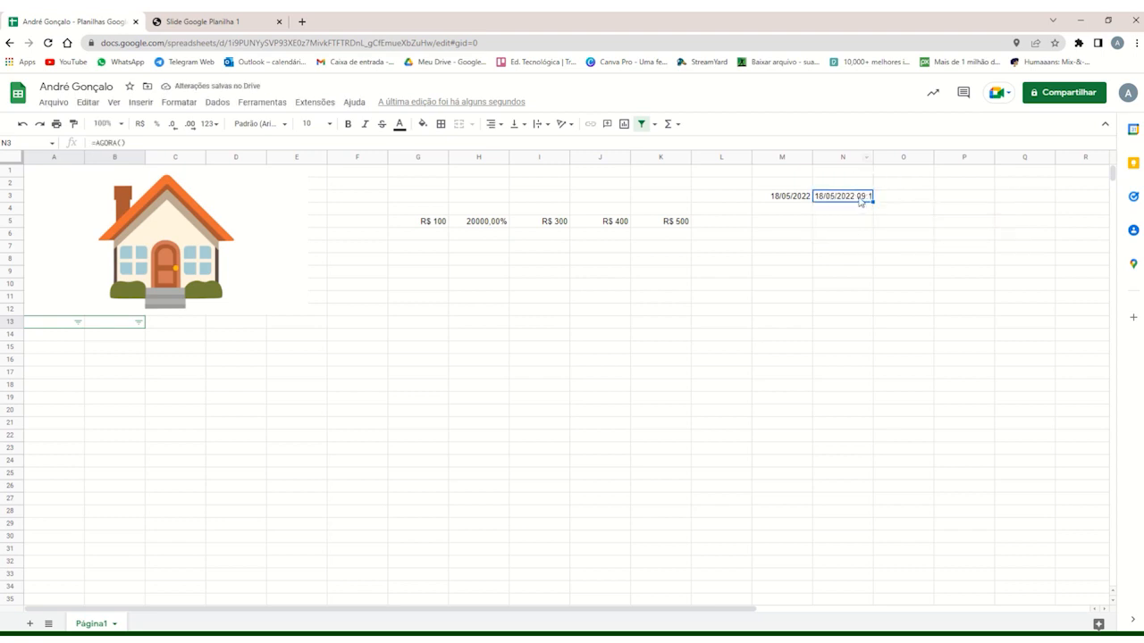
left_click(882, 197)
left_click(858, 199)
left_click_drag(872, 161, 914, 159)
left_click(860, 213)
left_click(860, 198)
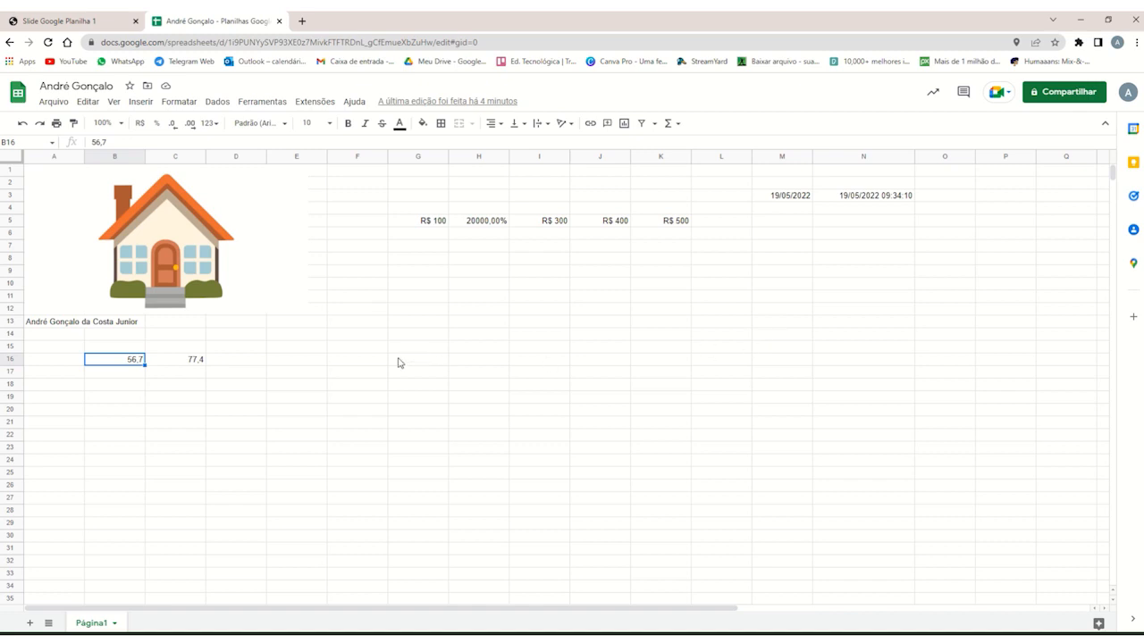
left_click(164, 378)
left_click(126, 373)
left_click(129, 362)
left_click(152, 362)
left_click(132, 363)
left_click(159, 358)
left_click(141, 364)
Examine the available custom currency formats for cell B16 without applying any of them.
left_click(212, 130)
left_click(213, 132)
left_click(180, 103)
mouse_move(205, 155)
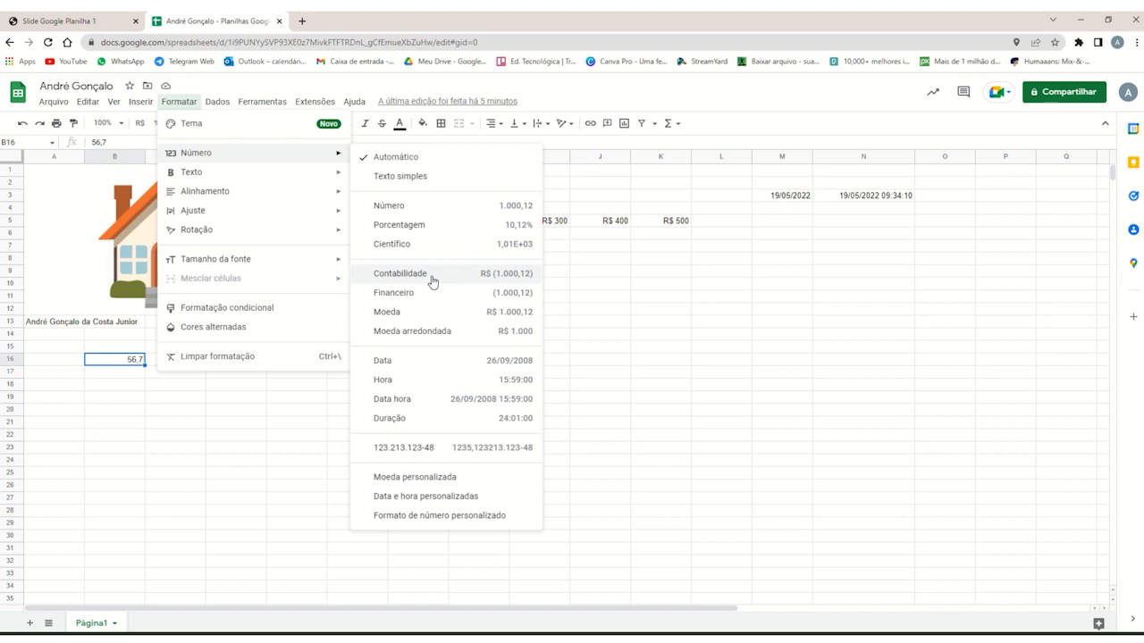
left_click(433, 483)
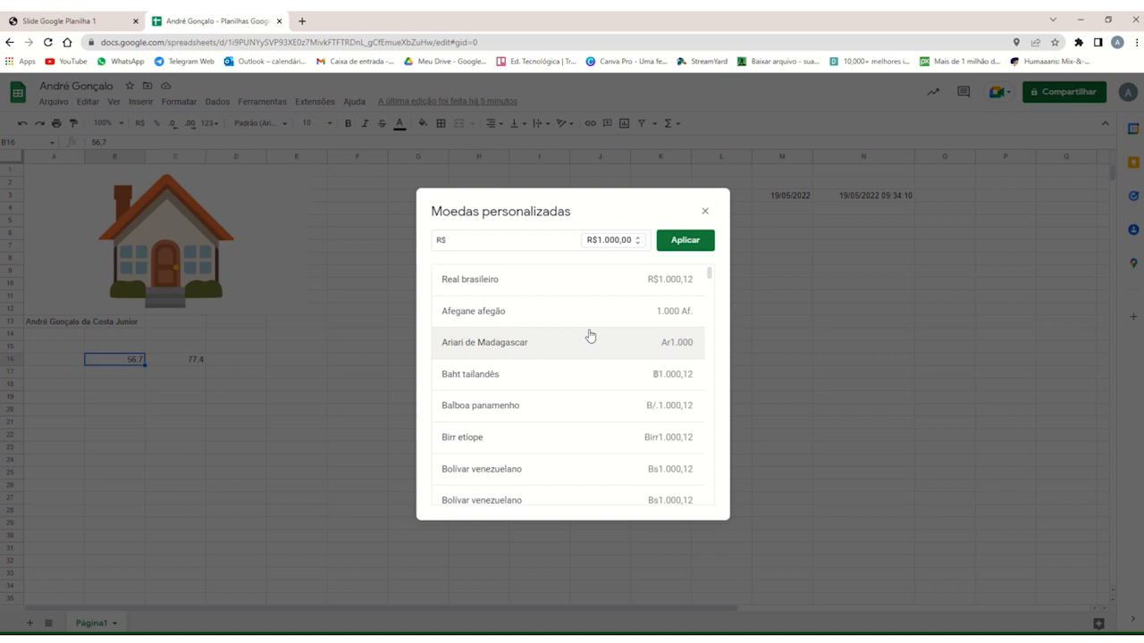
scroll(590, 336, "down", 10)
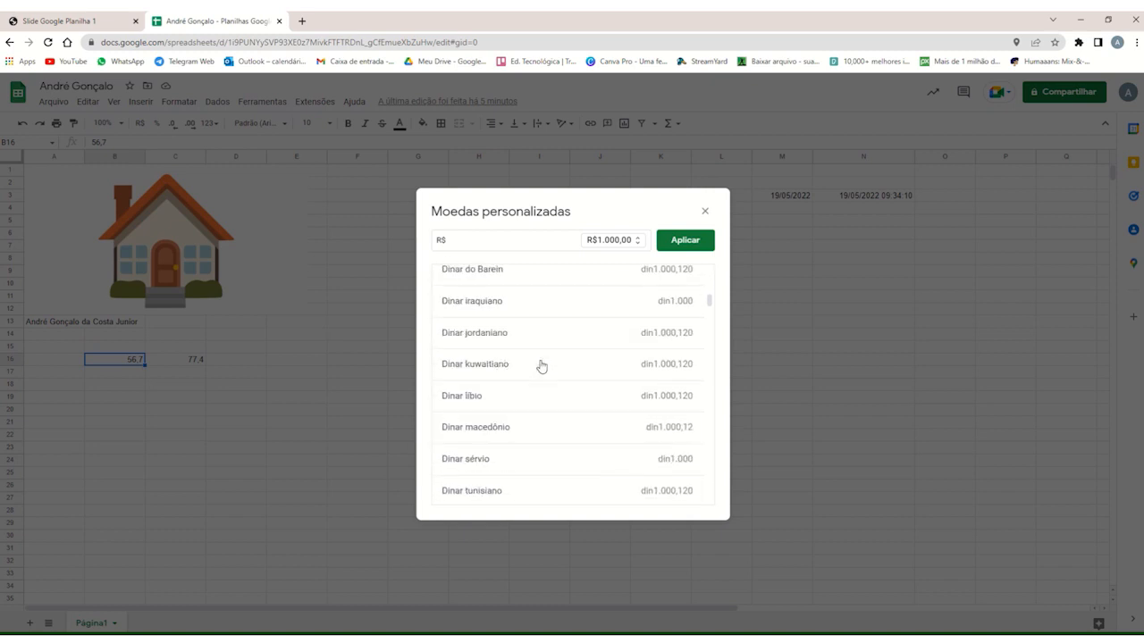
scroll(540, 369, "down", 2)
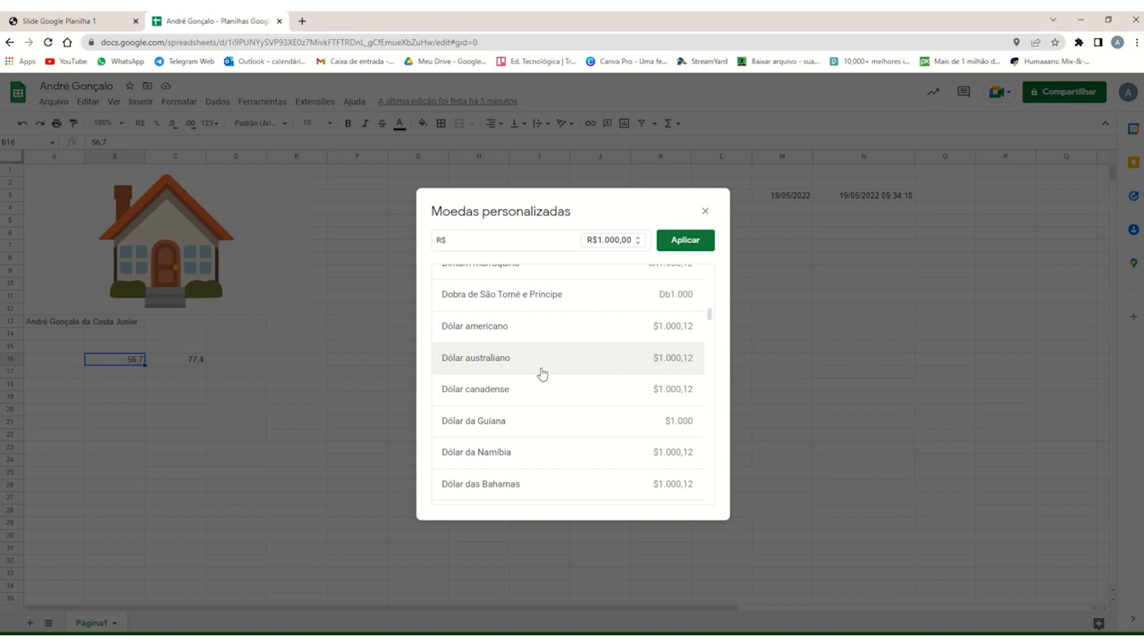
scroll(541, 373, "down", 2)
scroll(570, 365, "up", 1)
scroll(570, 375, "down", 4)
scroll(567, 388, "down", 4)
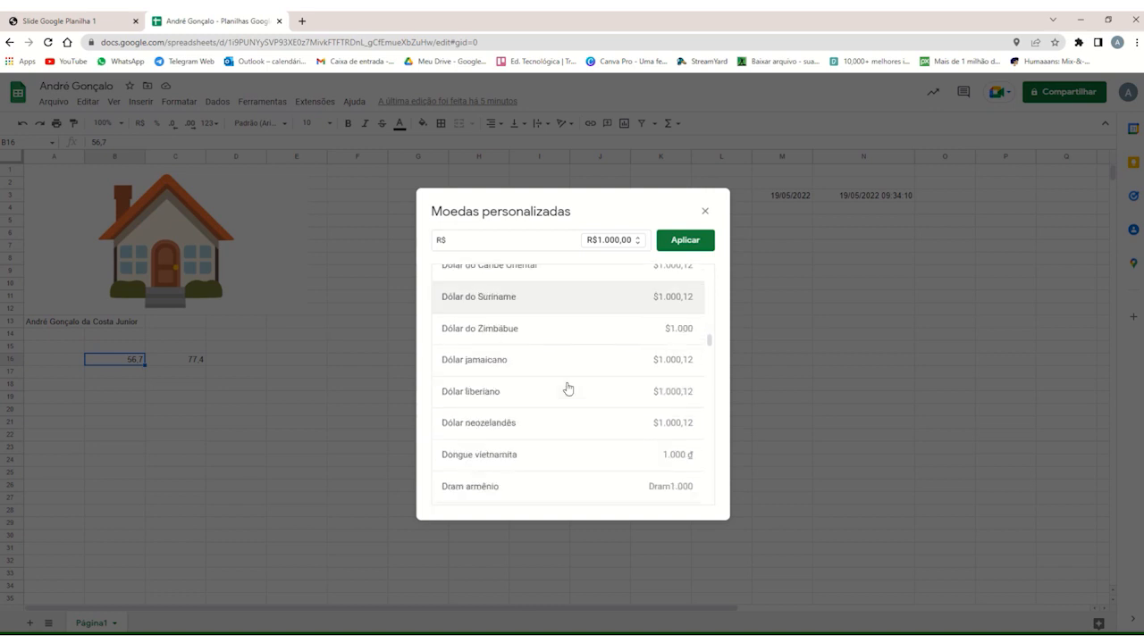
scroll(565, 392, "up", 10)
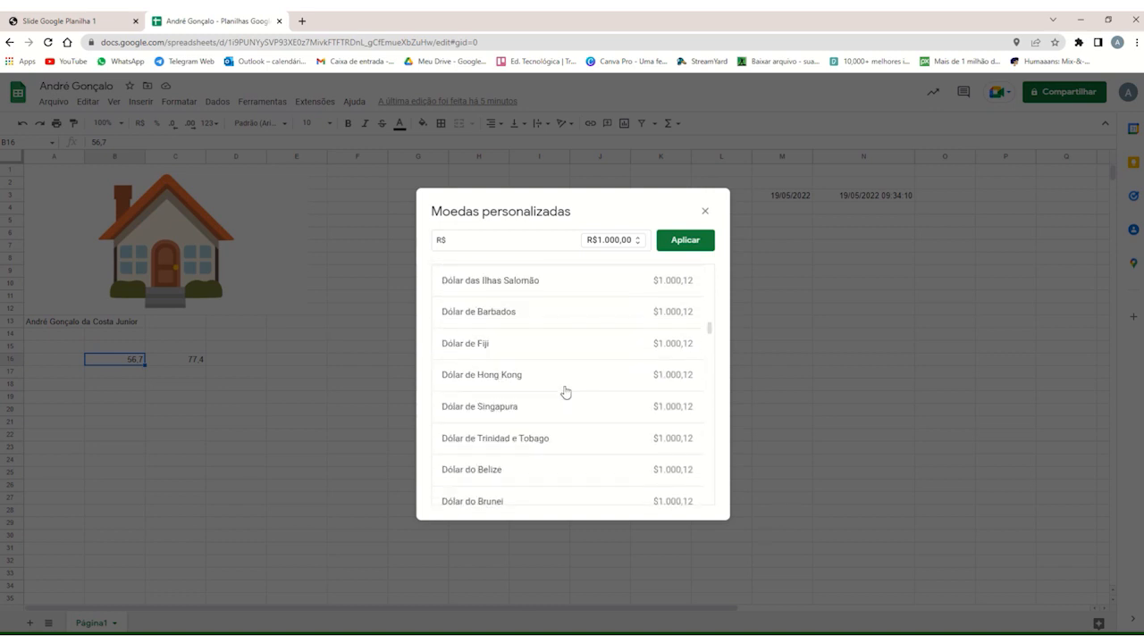
scroll(598, 400, "up", 6)
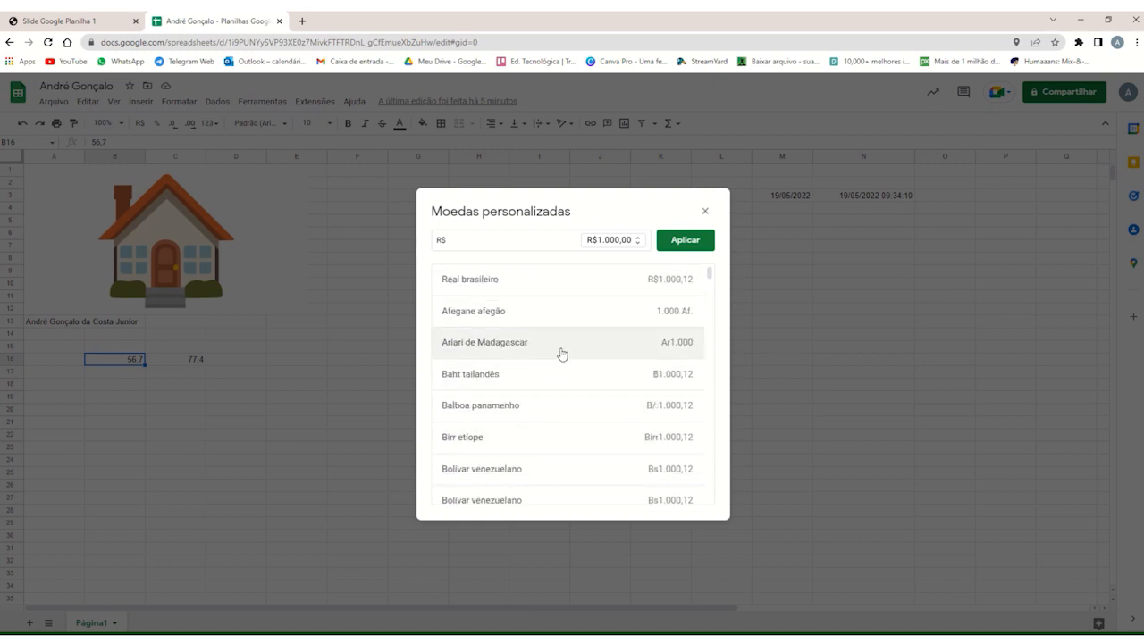
left_click(679, 253)
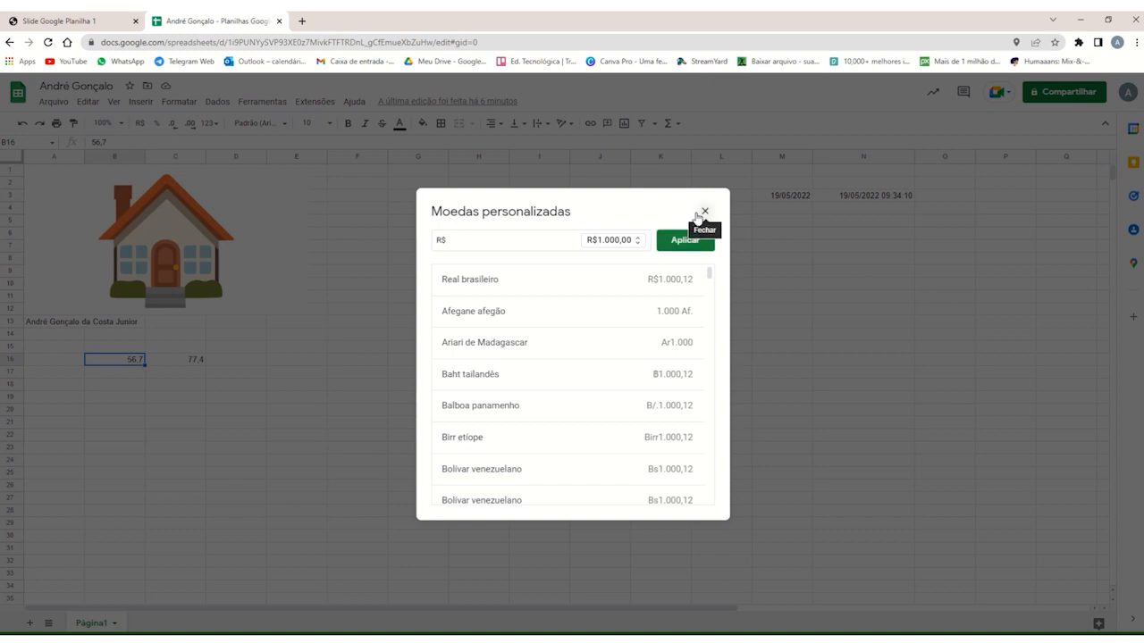
left_click(704, 211)
Examine the custom date and time formats offered for cell B16 without applying one.
left_click(179, 101)
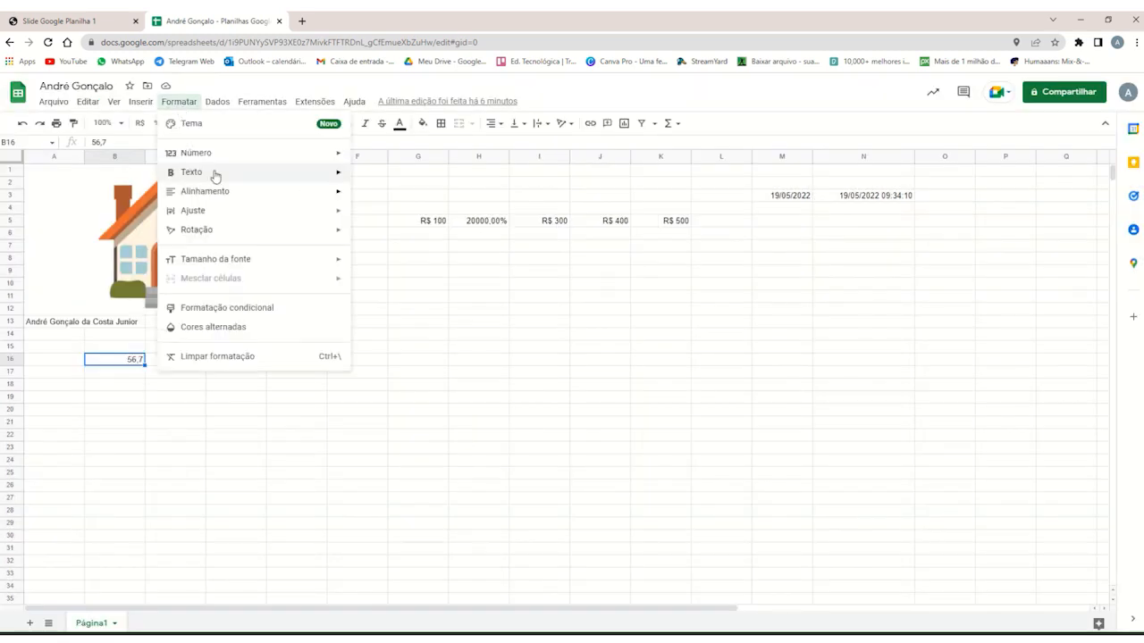
mouse_move(264, 162)
left_click(438, 496)
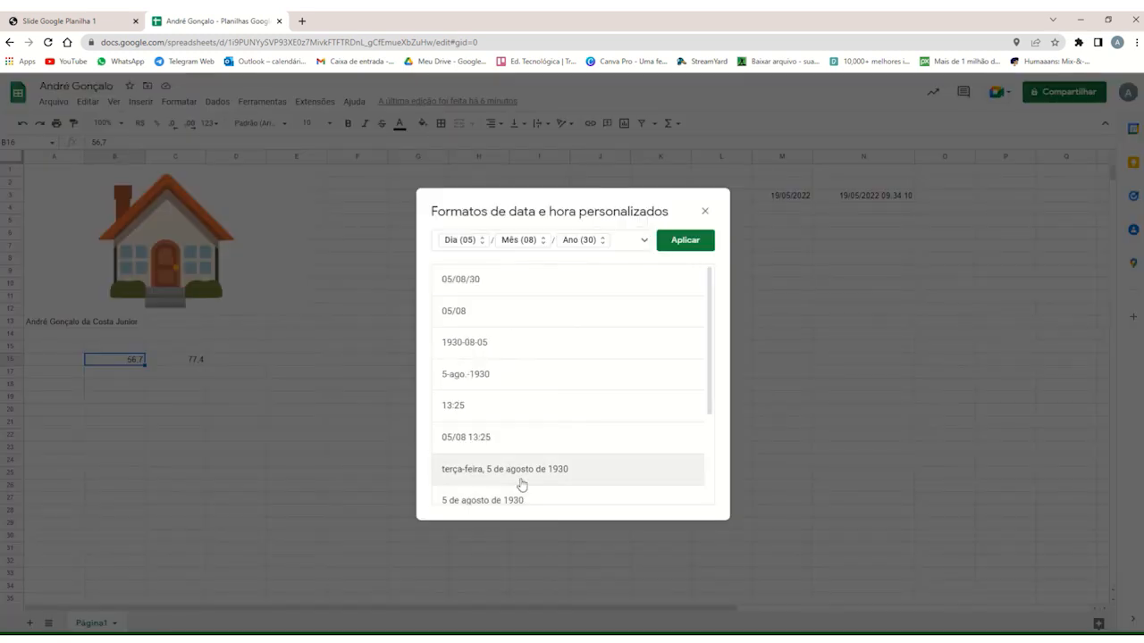
scroll(573, 351, "down", 3)
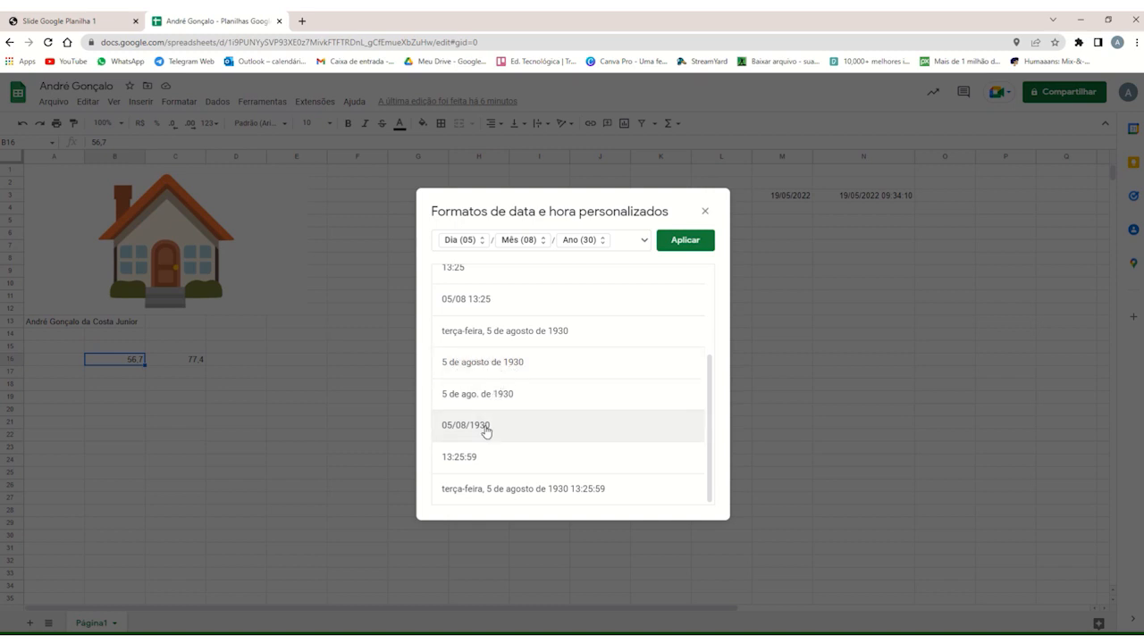
scroll(563, 415, "up", 1)
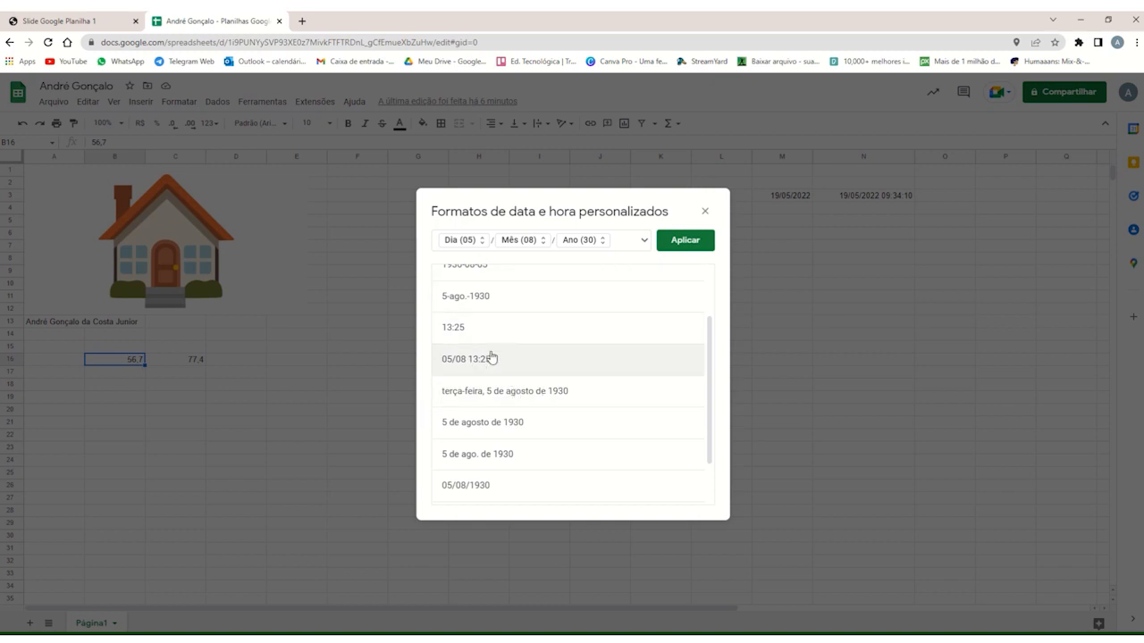
scroll(470, 361, "up", 1)
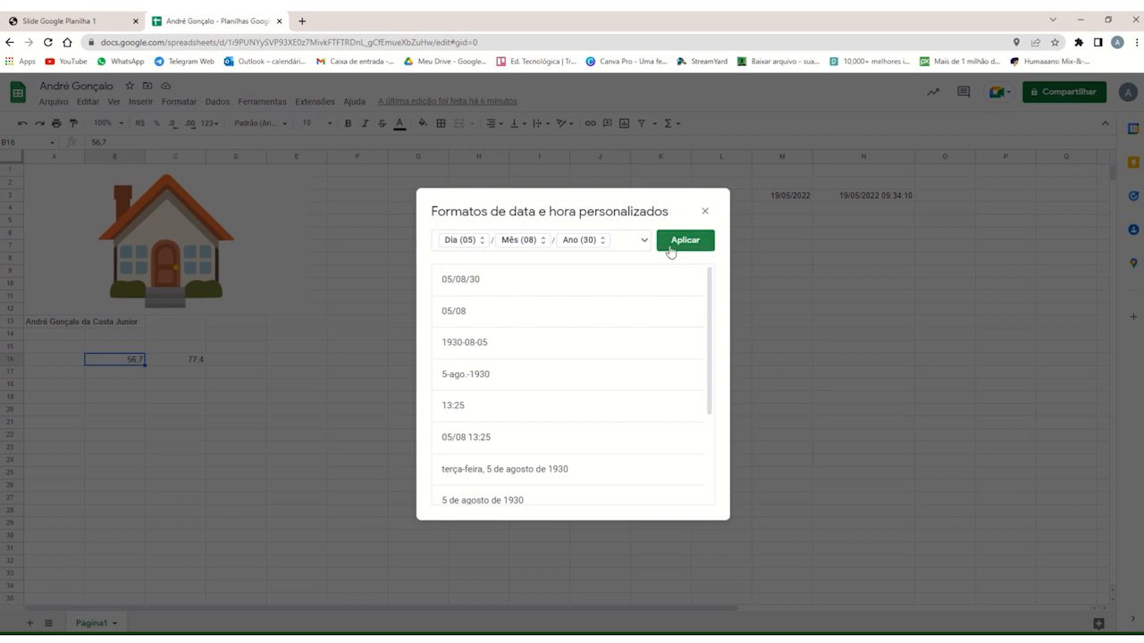
left_click(705, 211)
Examine the custom number format patterns offered for cell B16 without applying one.
left_click(179, 101)
mouse_move(217, 101)
mouse_move(179, 101)
mouse_move(321, 154)
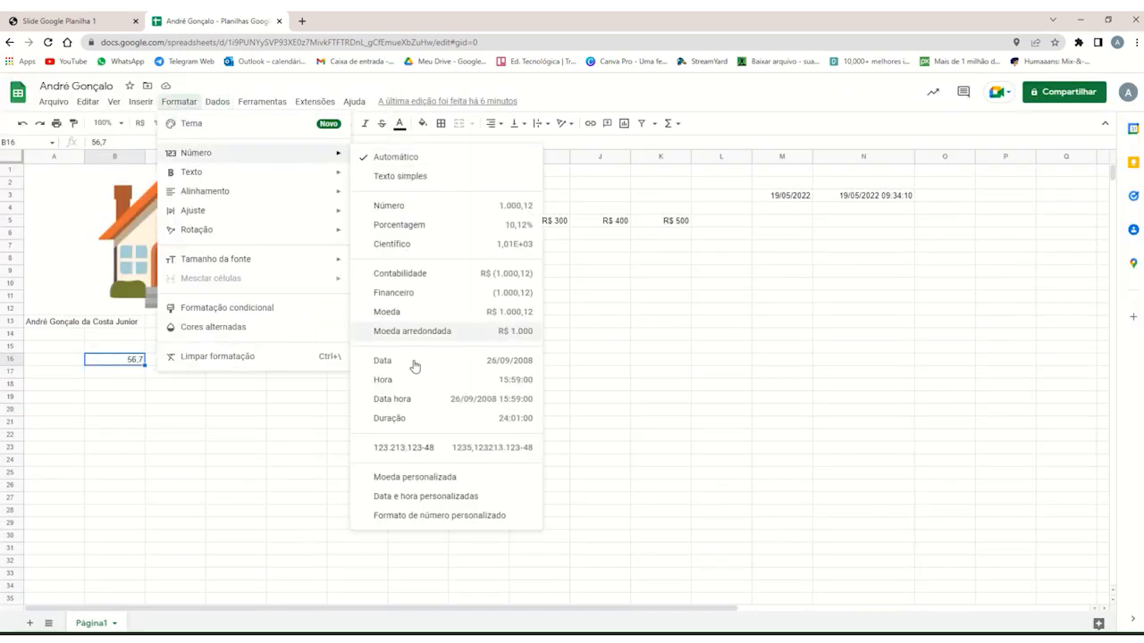
left_click(417, 518)
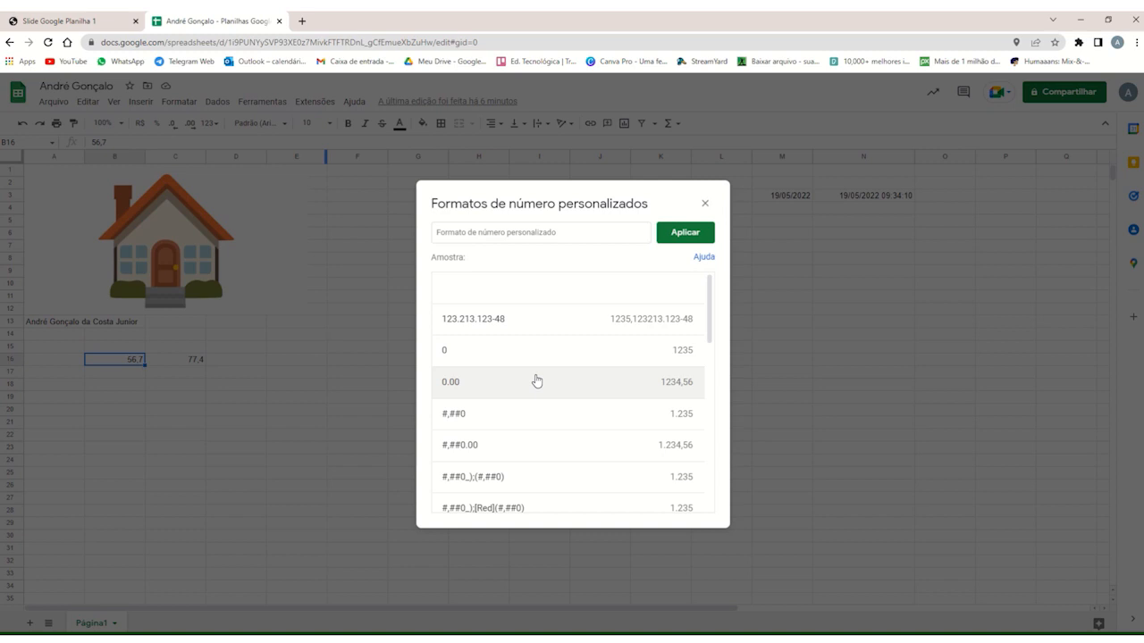
scroll(542, 385, "down", 3)
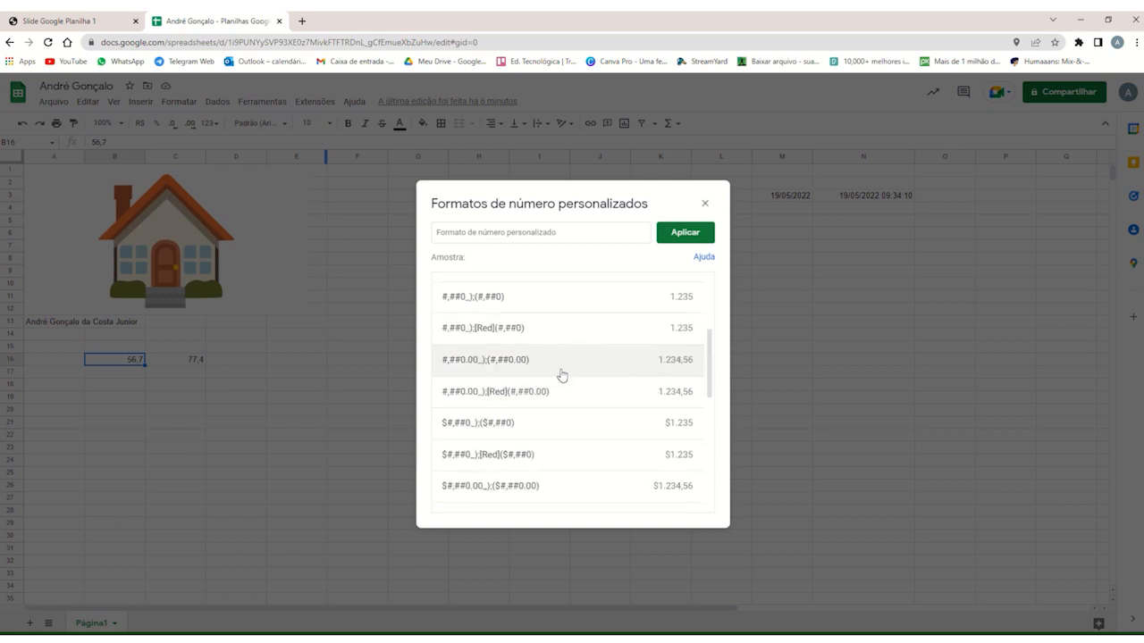
scroll(560, 375, "down", 2)
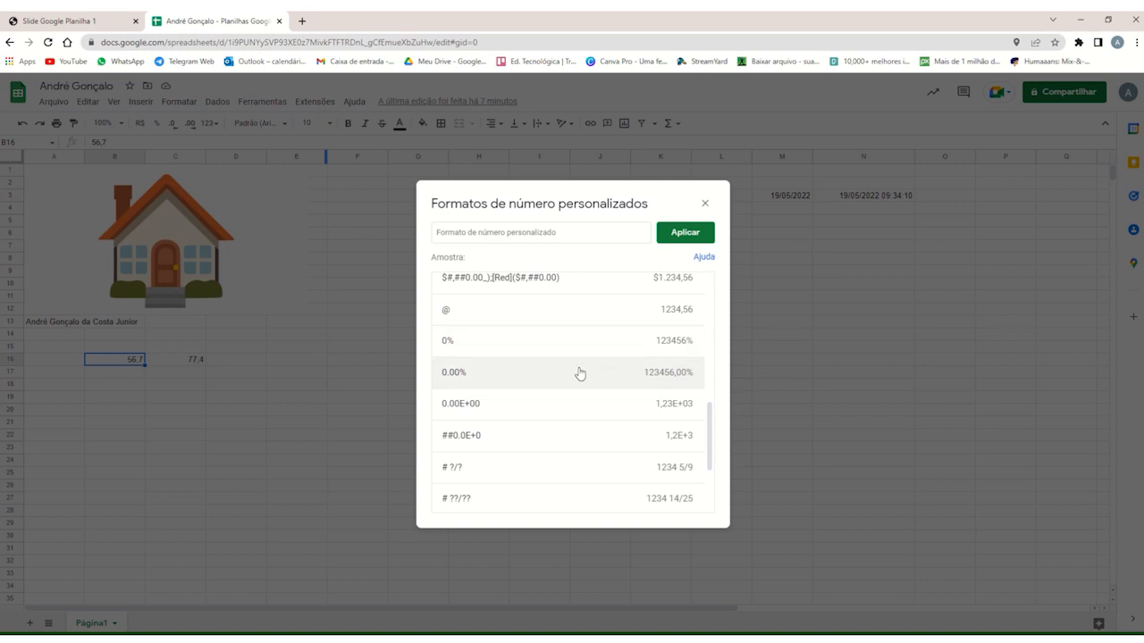
left_click(704, 204)
Format the value in cell B16 with the scientific number format.
left_click(174, 363)
left_click(139, 365)
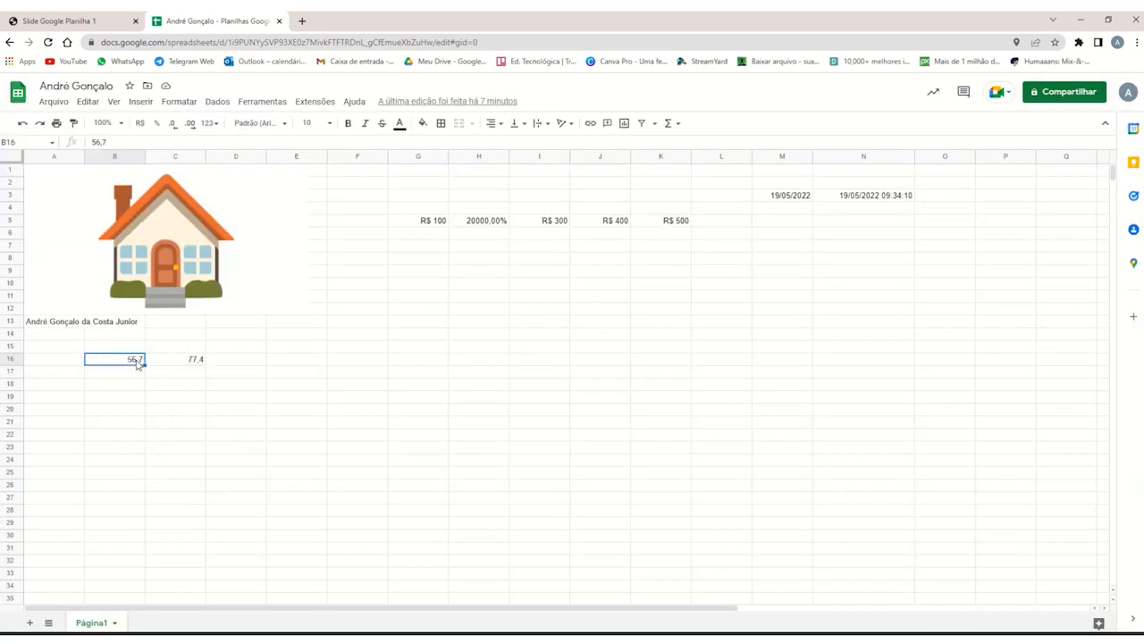
left_click(158, 364)
left_click(118, 364)
left_click(181, 102)
mouse_move(242, 156)
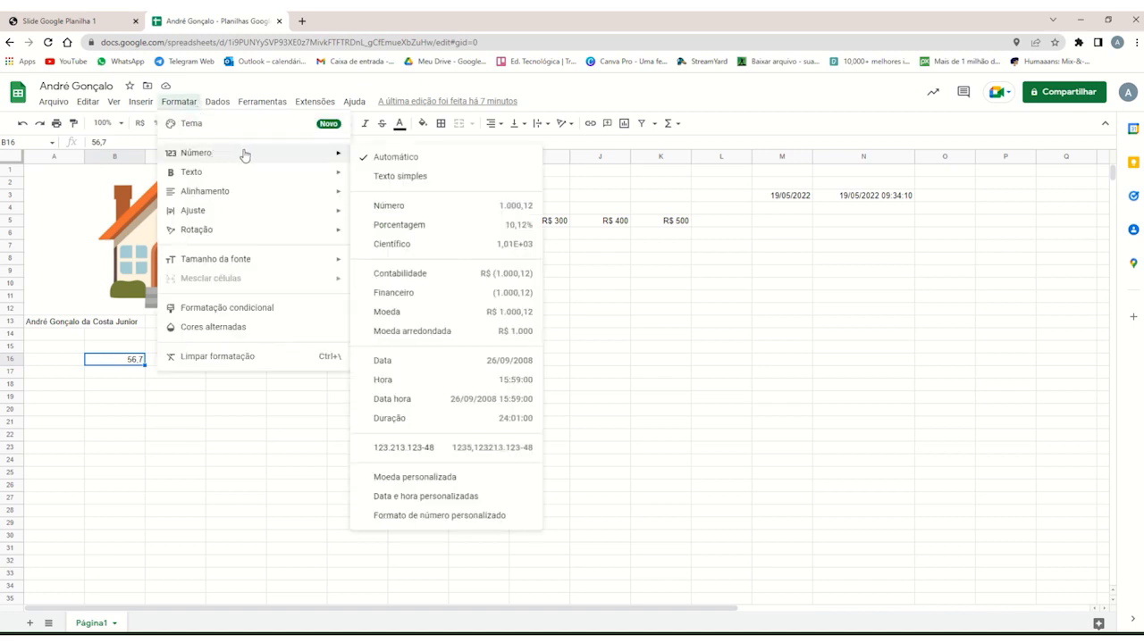
left_click(433, 250)
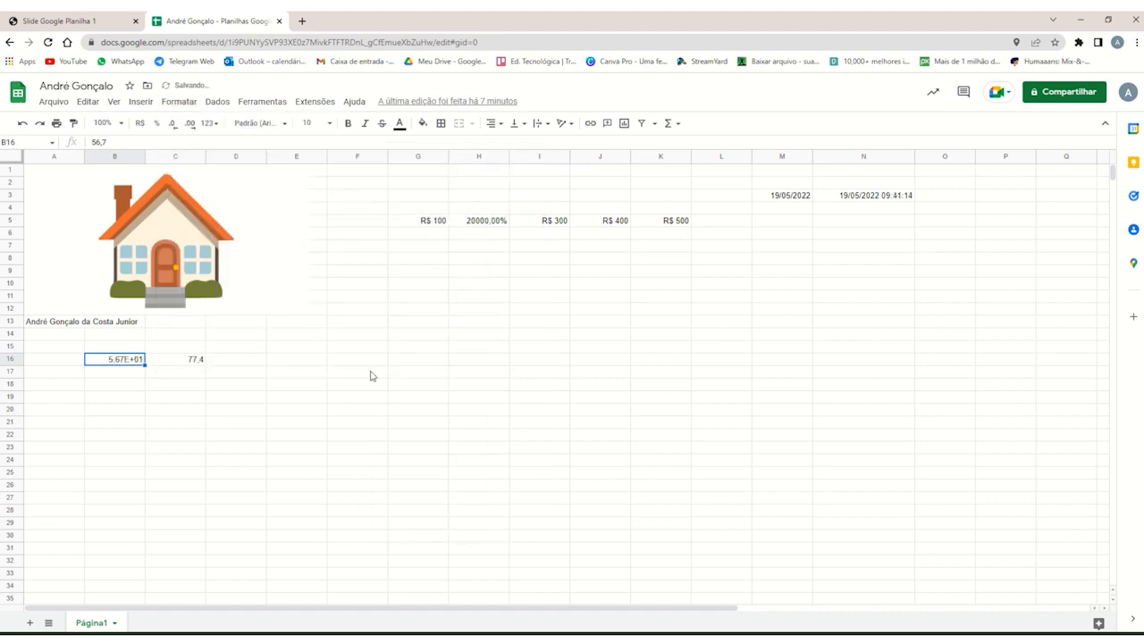
Format the value in cell C16 as rounded currency (Moeda arredondada).
left_click(129, 375)
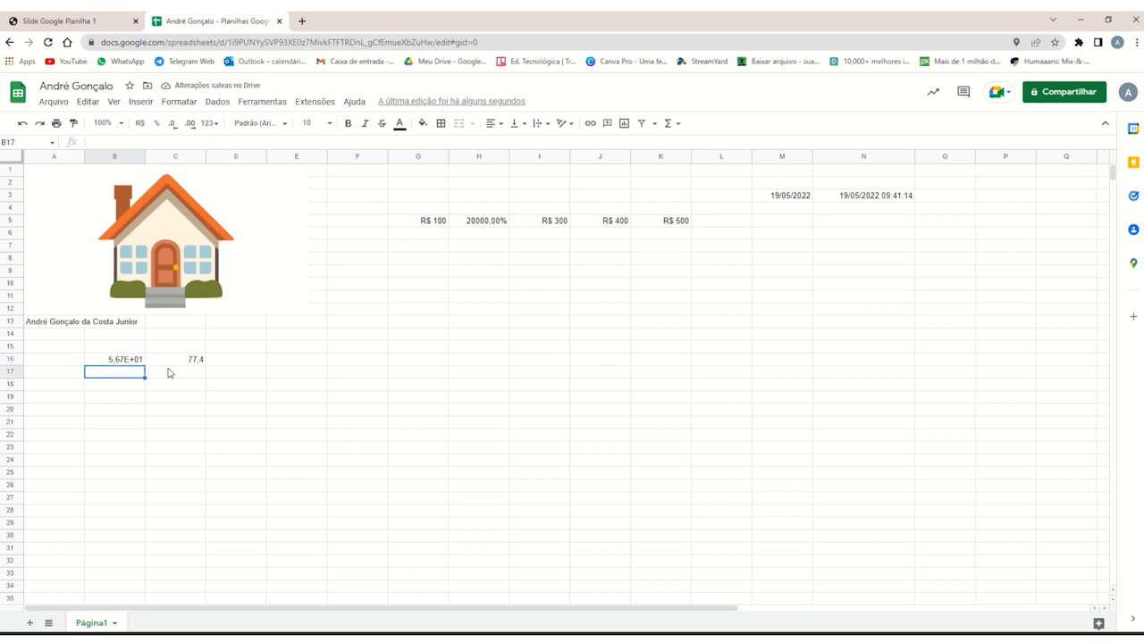
left_click(171, 373)
left_click(139, 362)
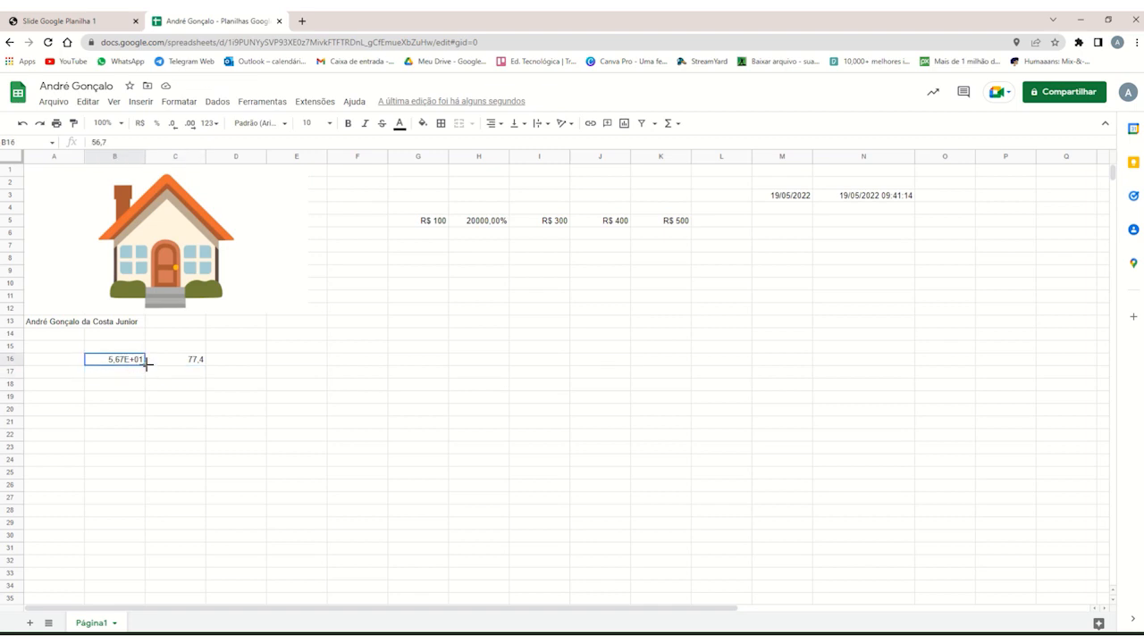
left_click(167, 365)
left_click(180, 102)
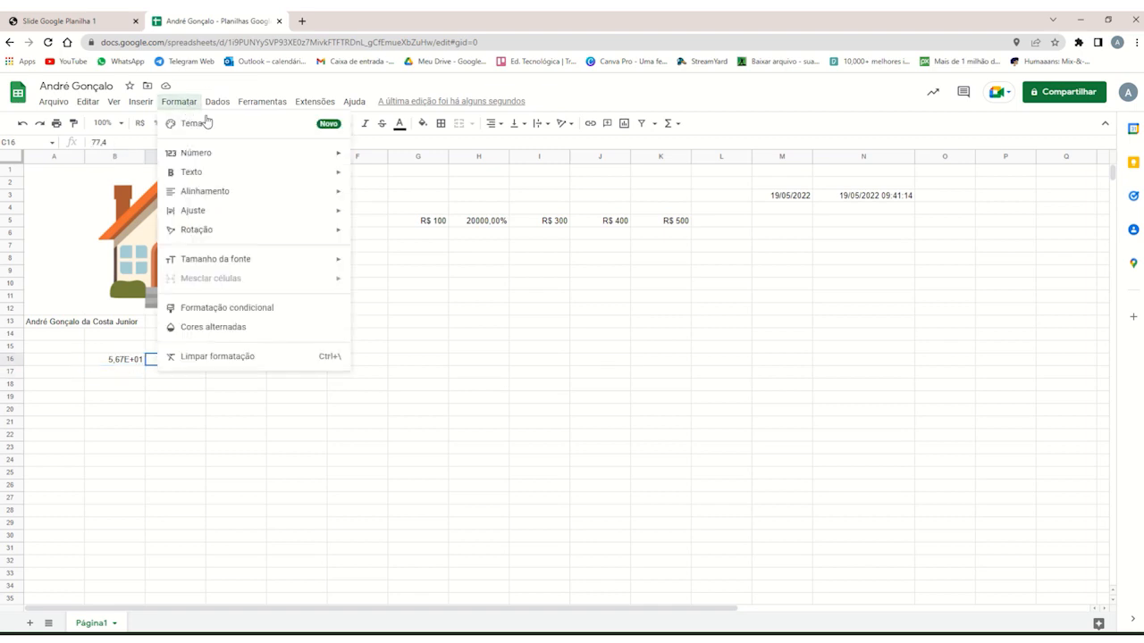
mouse_move(292, 161)
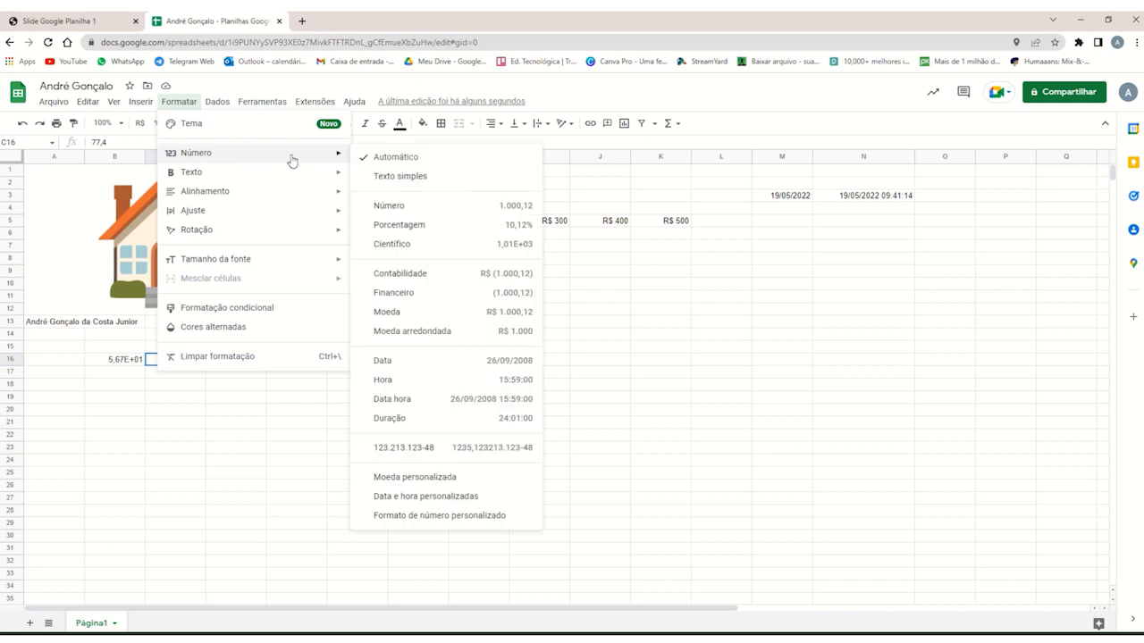
left_click(427, 334)
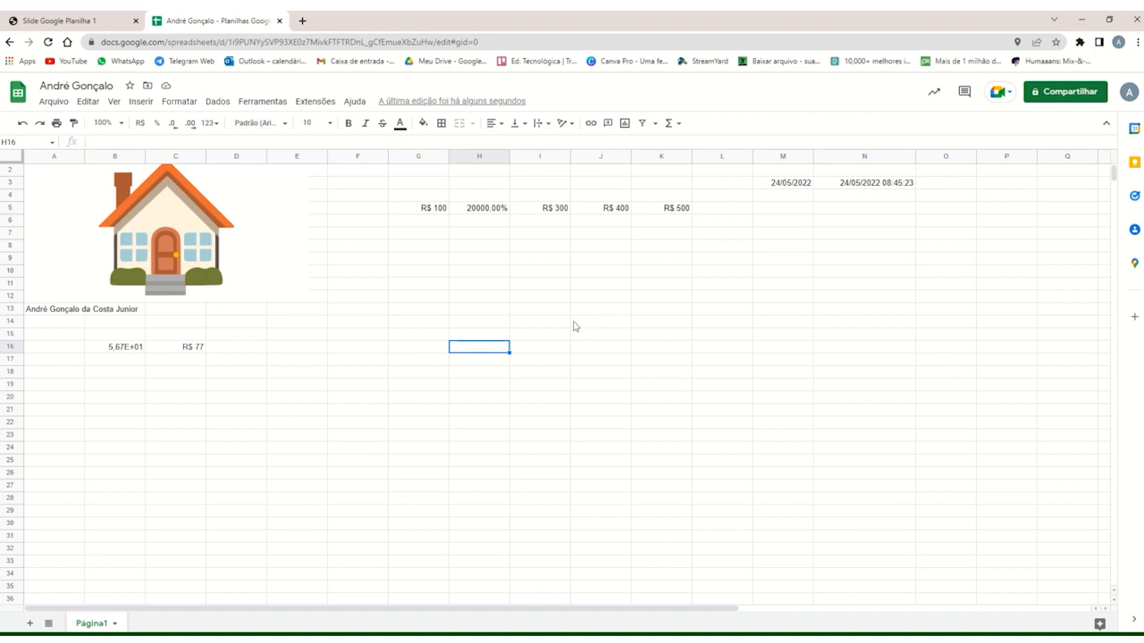
Paste the copied five-line text beginning "O tempo é muito lento para os que esperam" into cells H16 to H20.
type("O tempo é muito lento para os que esperam Muito rápido para os que têm medo Muito longo para os que lamentam Muito curto para os que festejam Mas, para os que amam, o tempo é eterno.")
left_click(515, 431)
left_click(484, 351)
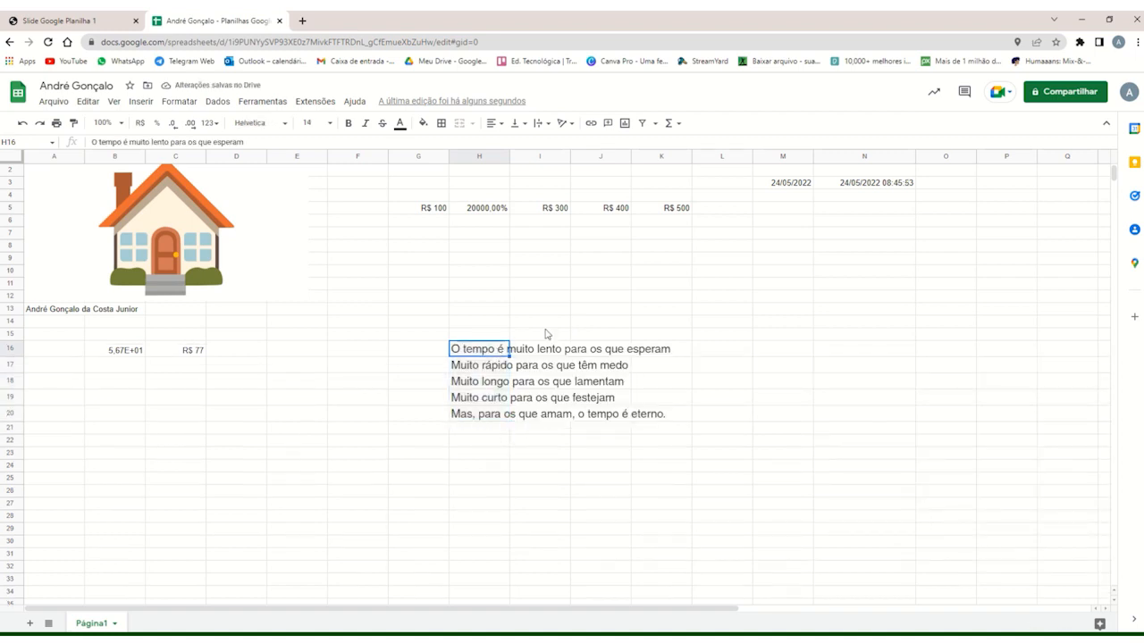
left_click(544, 330)
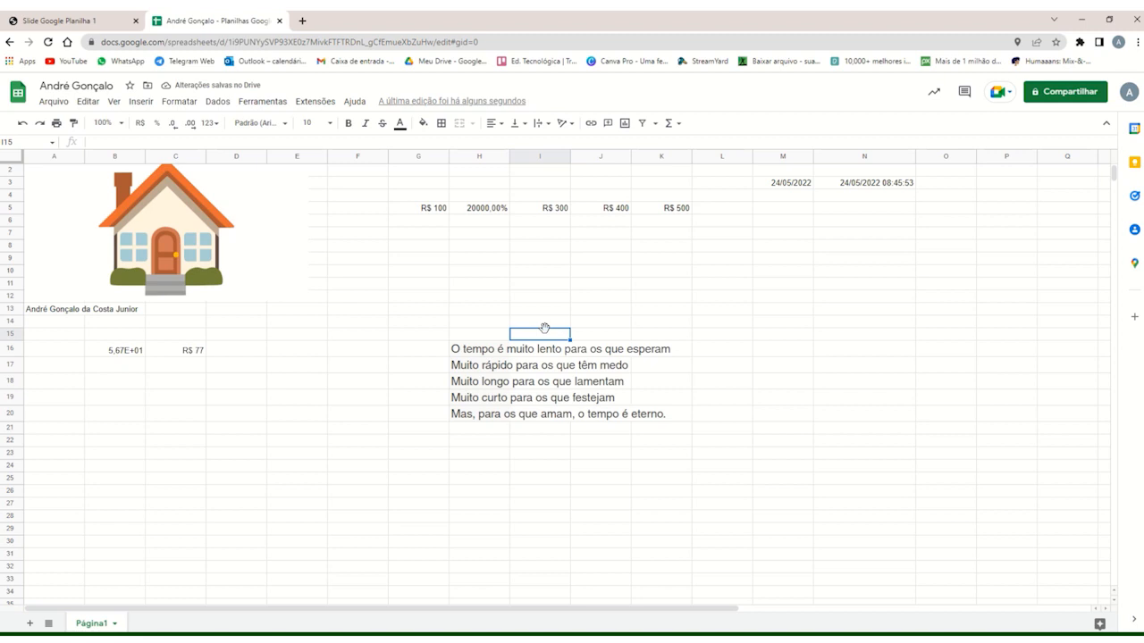
left_click(474, 350)
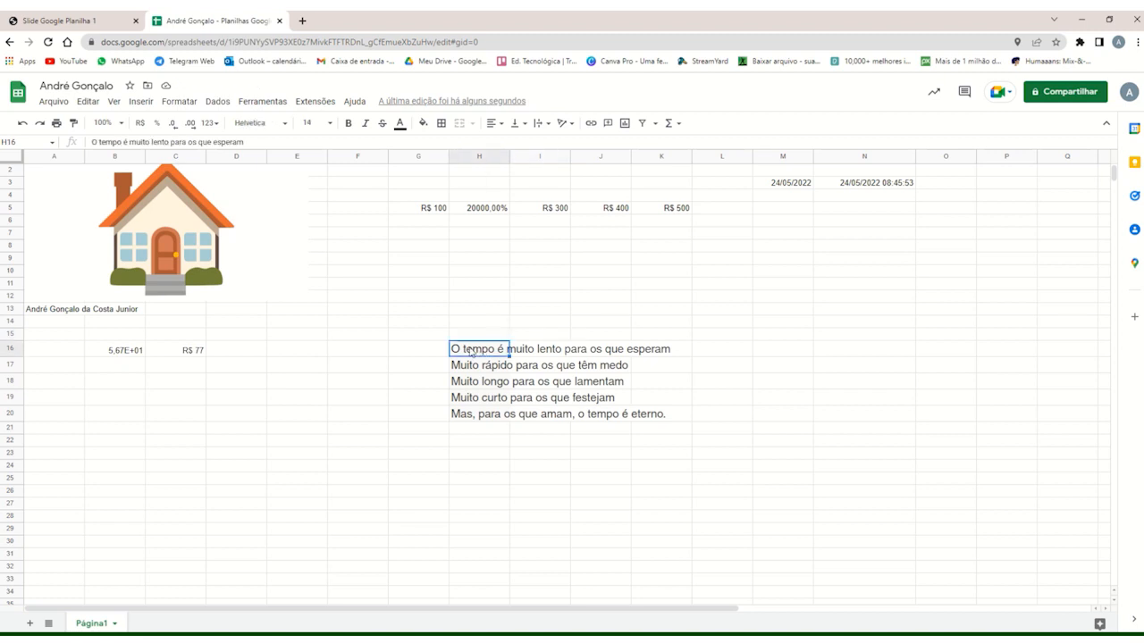
left_click_drag(494, 353, 656, 419)
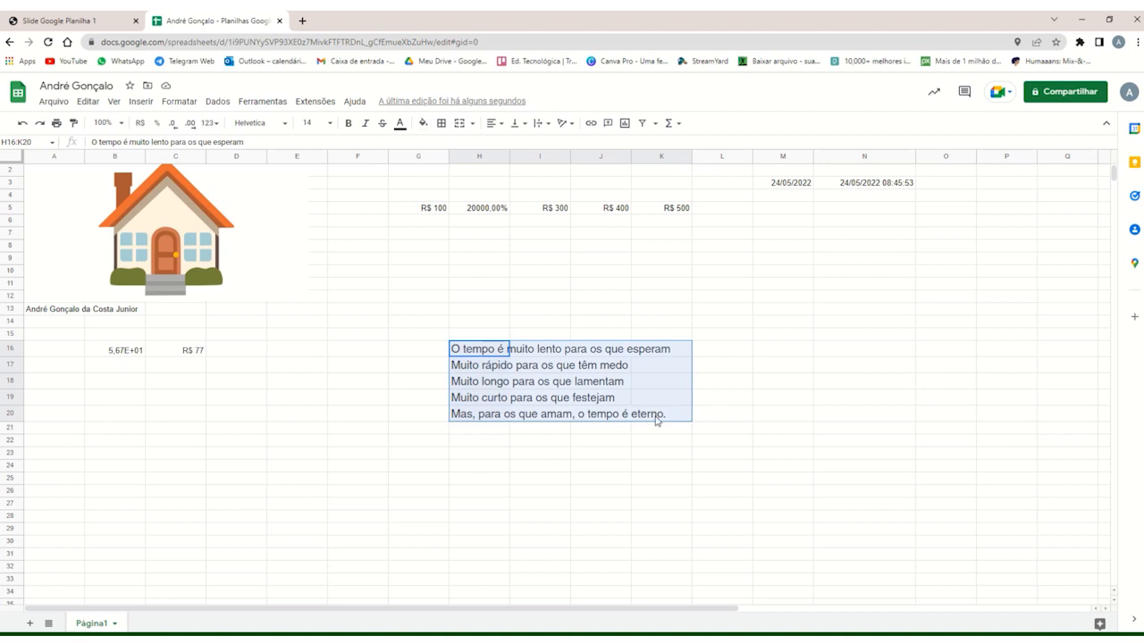
left_click(550, 127)
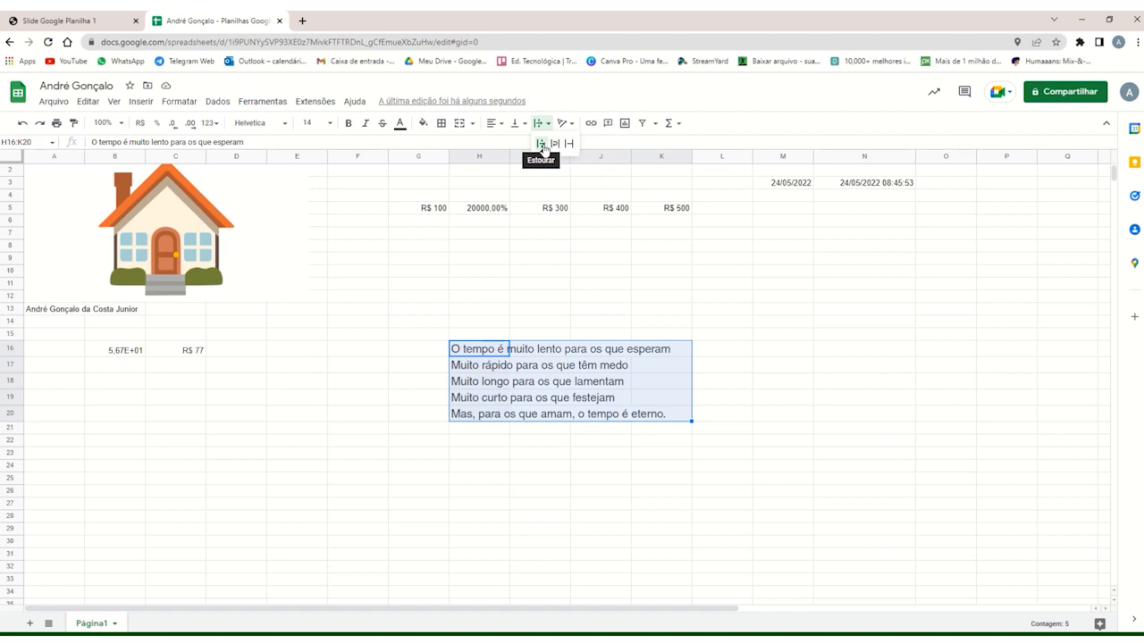
left_click(475, 335)
left_click(542, 123)
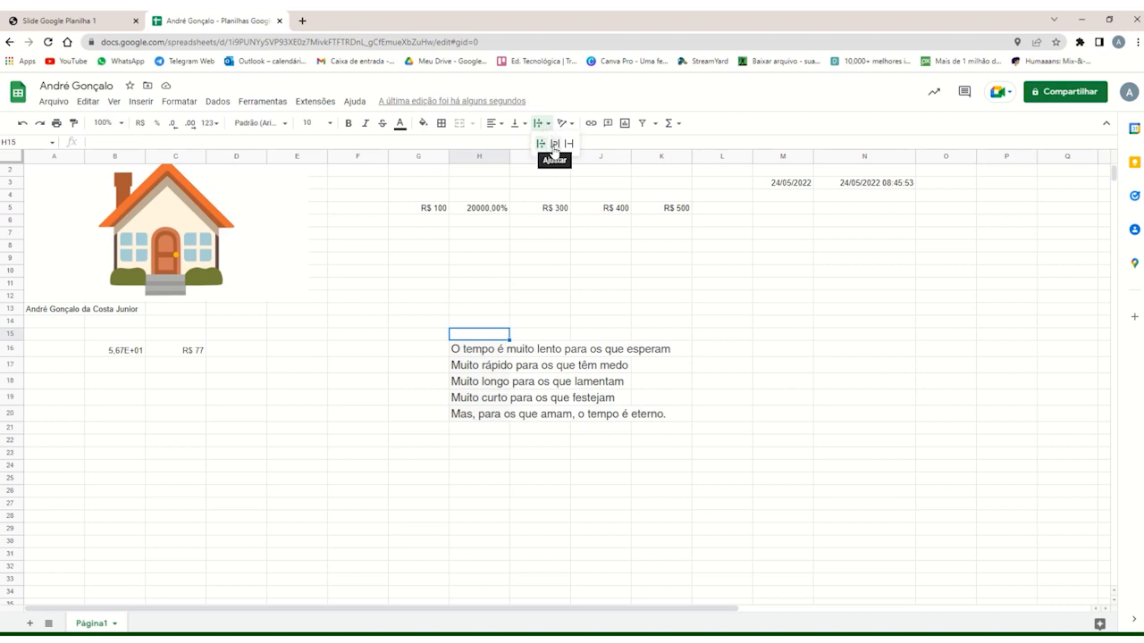
left_click(554, 144)
left_click_drag(483, 349, 653, 417)
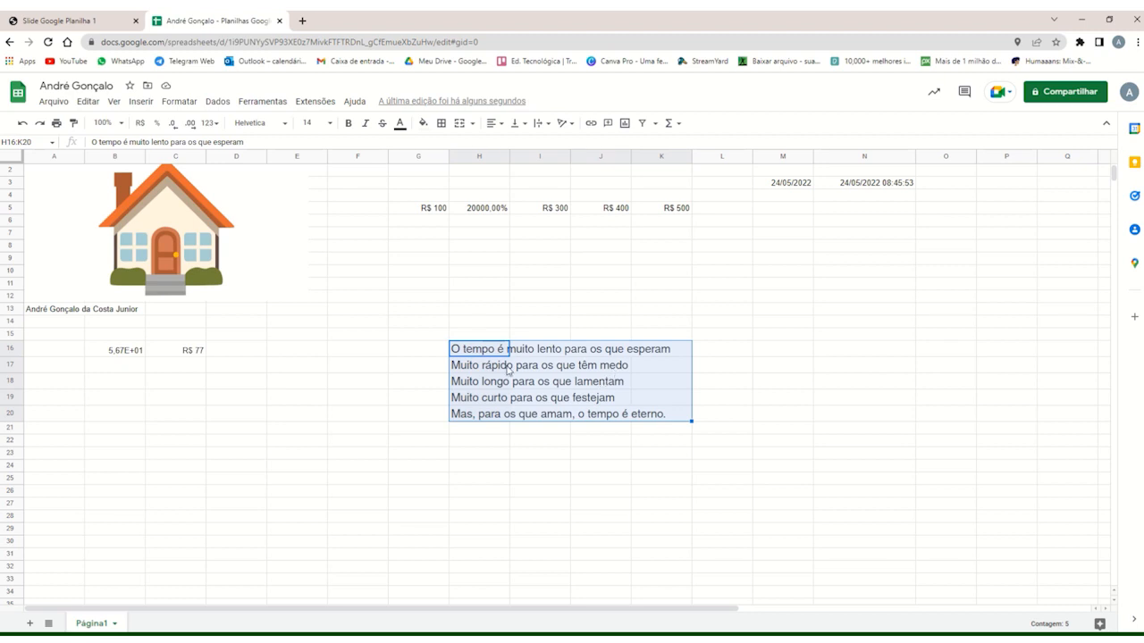
left_click(499, 335)
Try text wrapping (Ajustar) on the first pasted line in H16:K16 and undo it.
left_click_drag(485, 354, 661, 355)
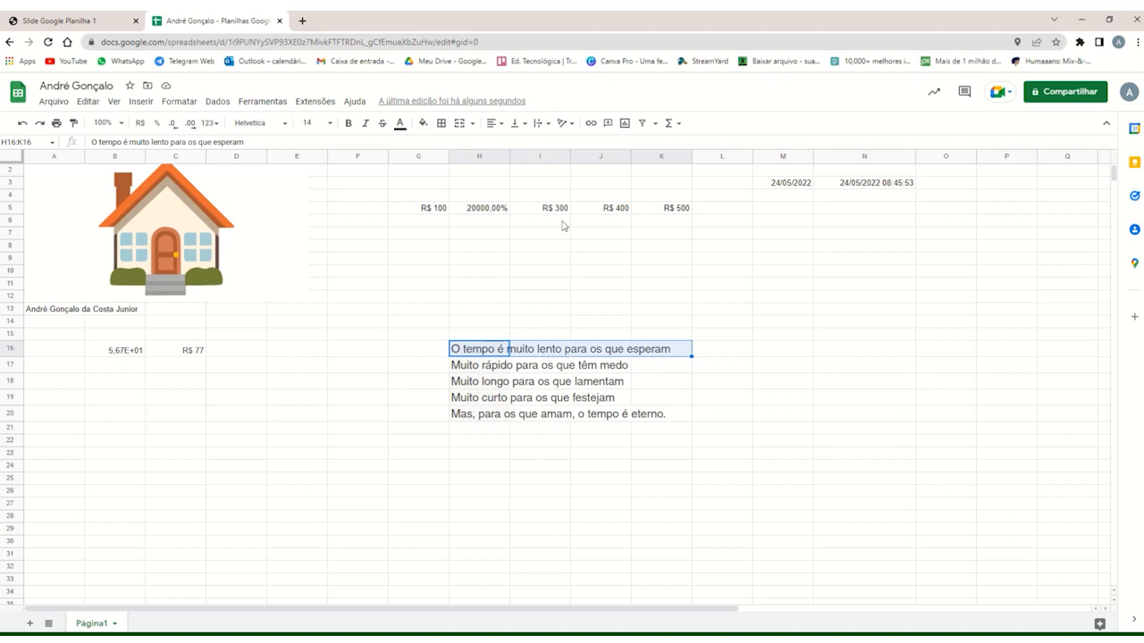
left_click(540, 122)
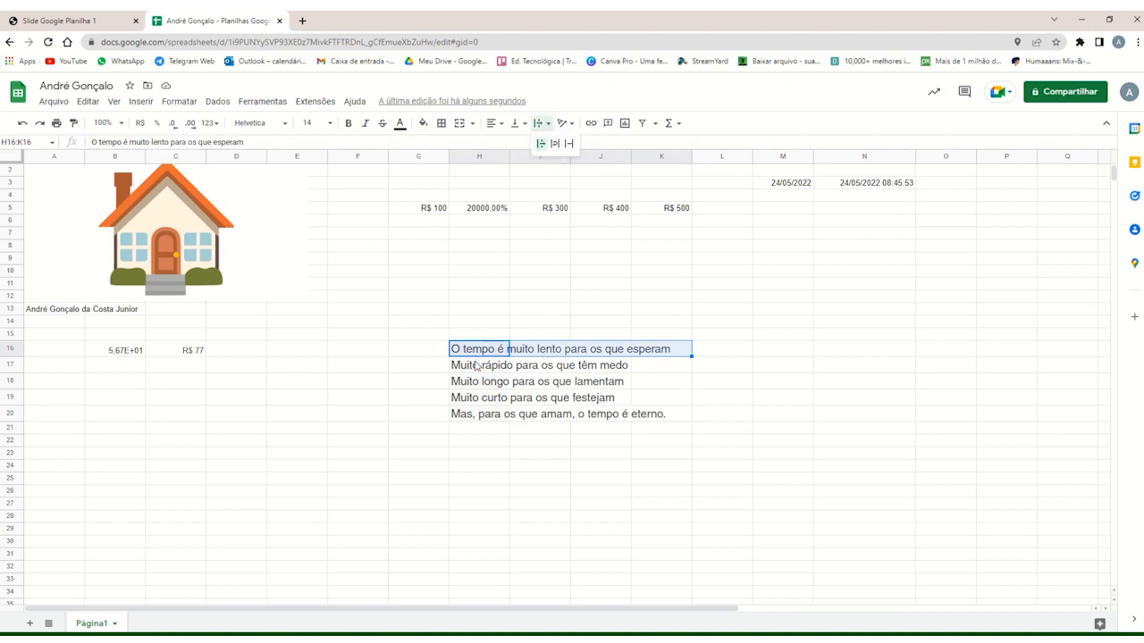
left_click(554, 144)
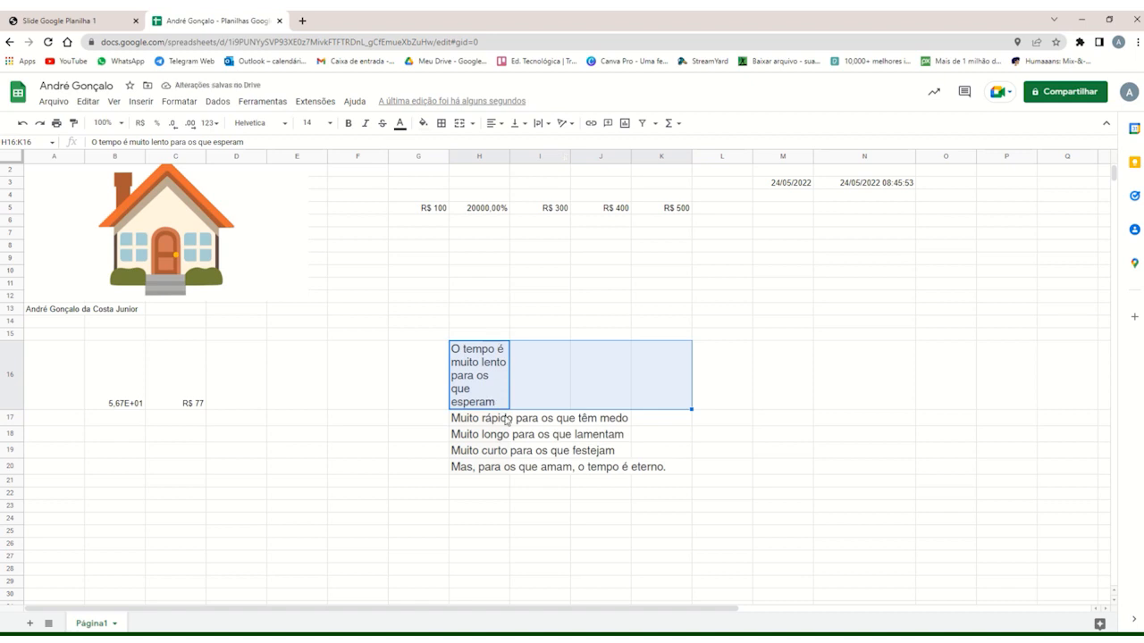
key("ctrl+z")
Wrap the text of all five pasted lines in the range H16:K20 with the Ajustar option.
left_click_drag(482, 349, 684, 417)
left_click(542, 122)
left_click(554, 145)
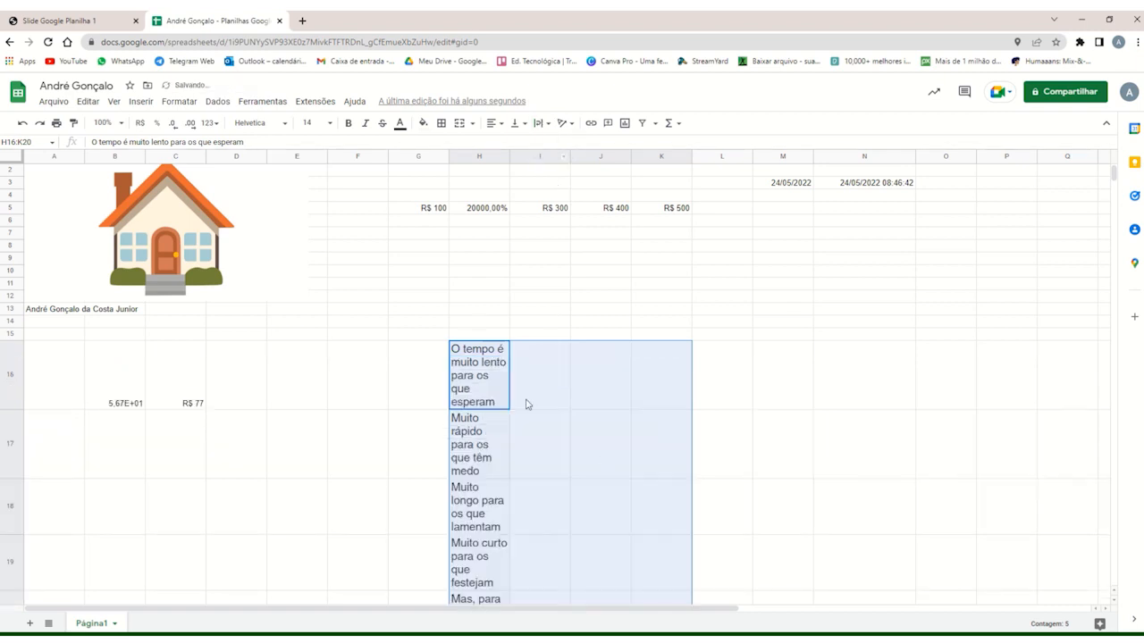
Review the wrapped lines in cells H16 to H20 and undo their text wrapping.
scroll(526, 403, "down", 3)
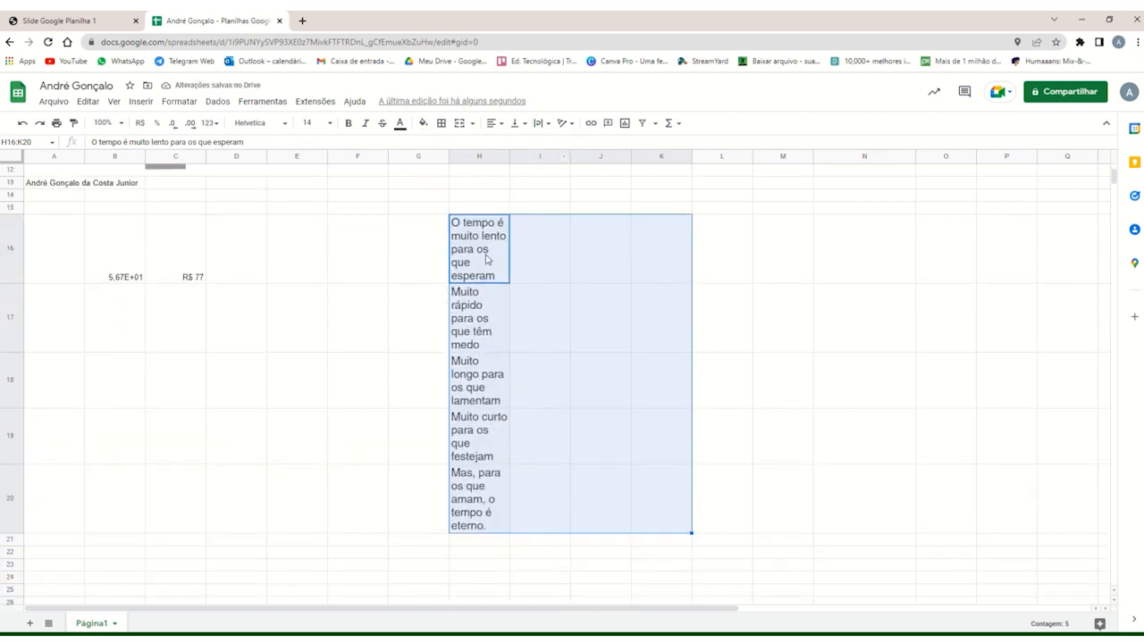
left_click(431, 264)
left_click(493, 259)
left_click(519, 260)
left_click(490, 337)
left_click(487, 394)
left_click(487, 439)
left_click(488, 482)
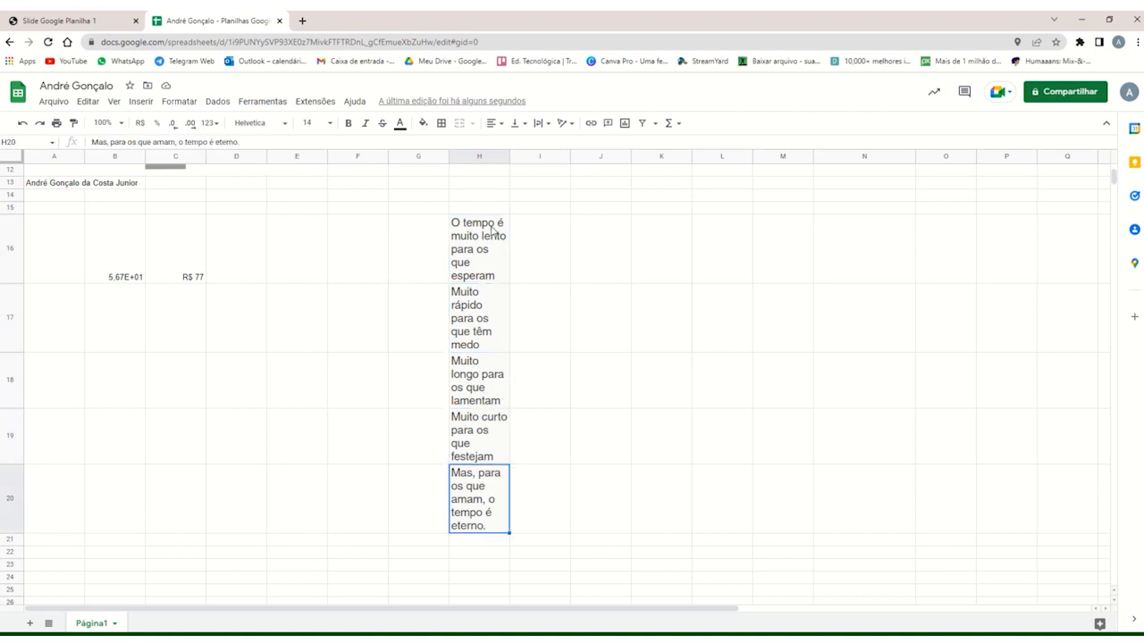
key("ctrl+z")
Clip the text of the five lines in the range H16:K20 at the cell borders and check individual cells.
left_click(490, 297)
left_click_drag(503, 308, 664, 380)
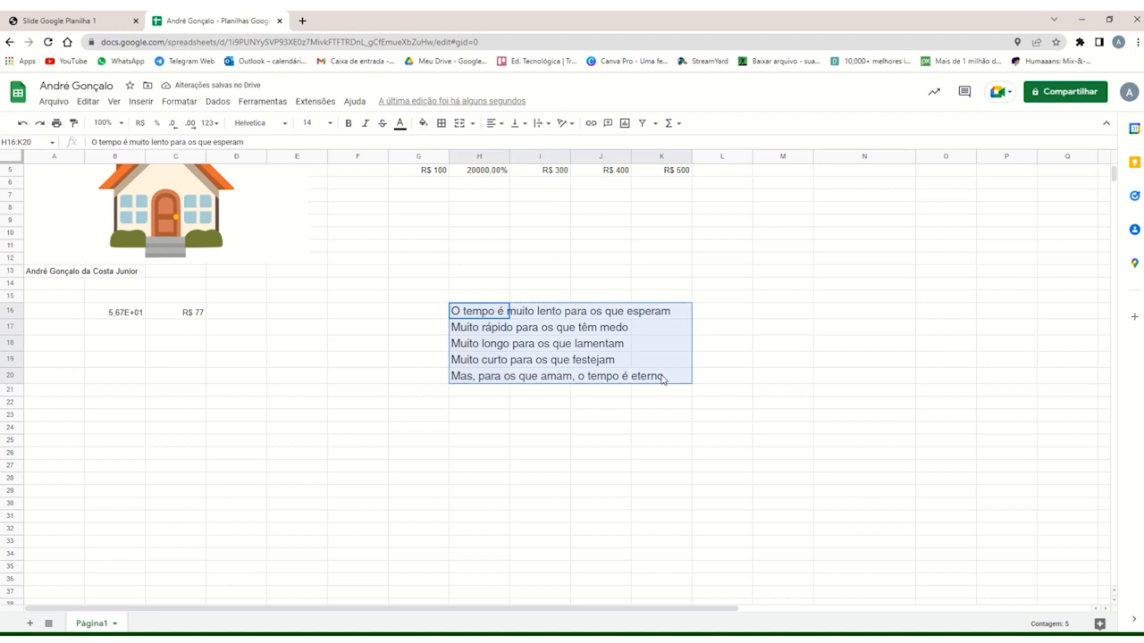
left_click(544, 122)
left_click(571, 150)
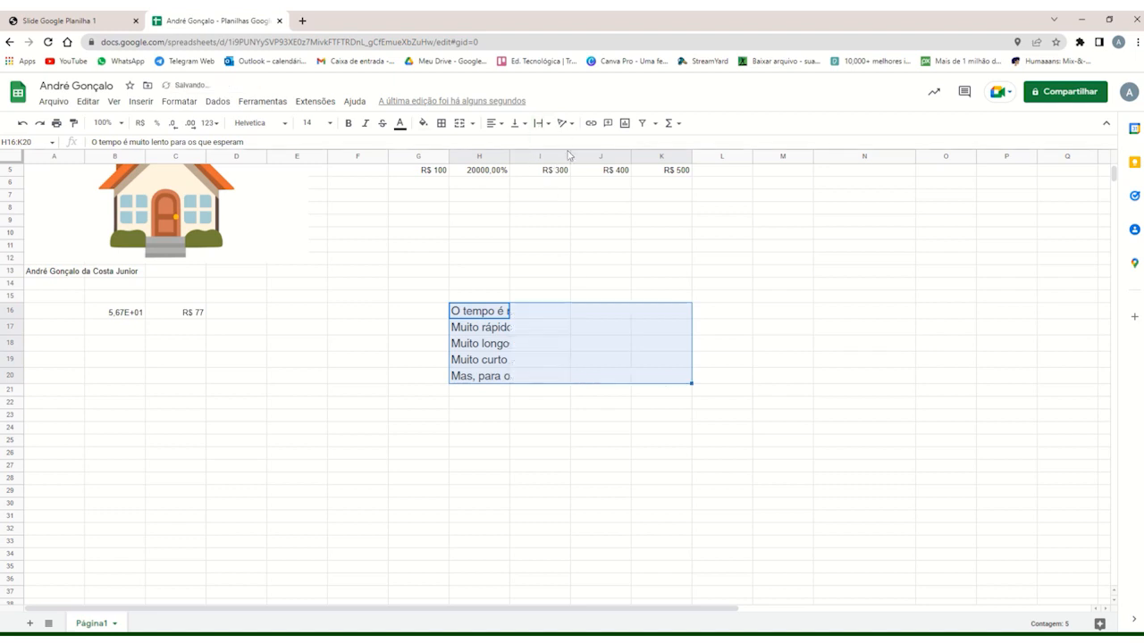
left_click(490, 299)
left_click(506, 312)
key("Down")
key("Down")
key("Down")
key("Down")
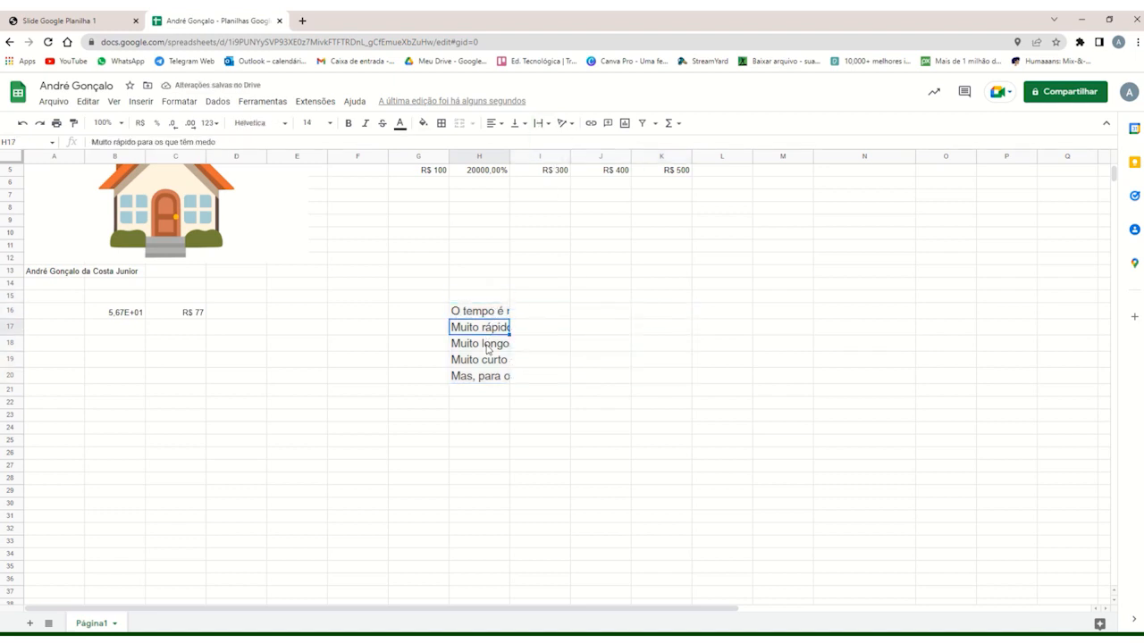
left_click(491, 312)
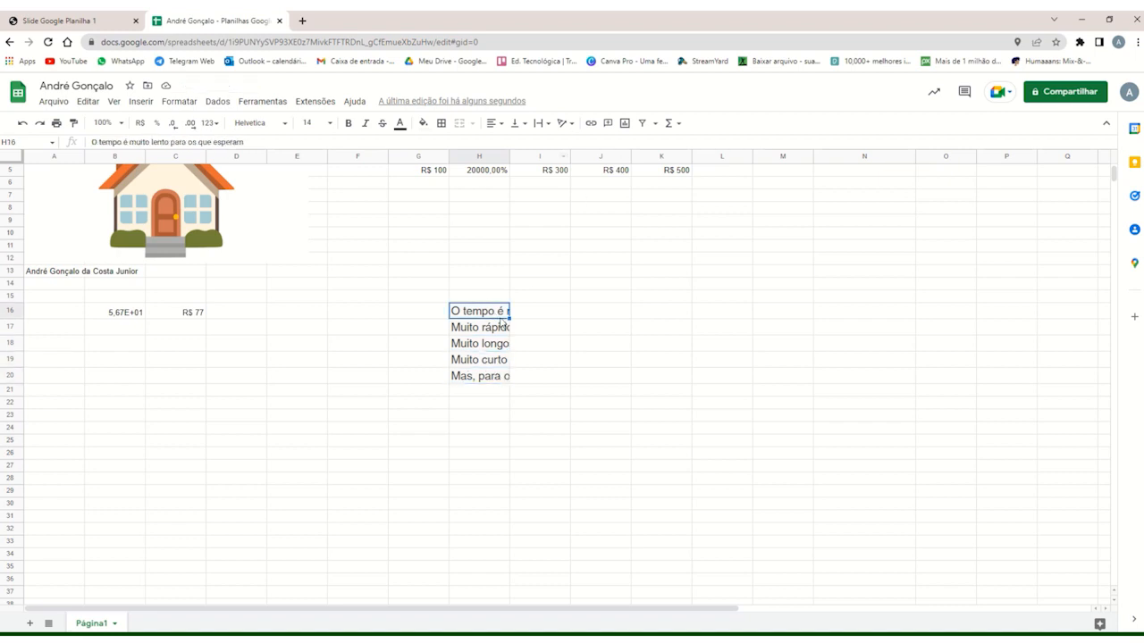
Set the text in cell H16 to overflow into the neighbouring cells and check it across H16:K16.
left_click(538, 124)
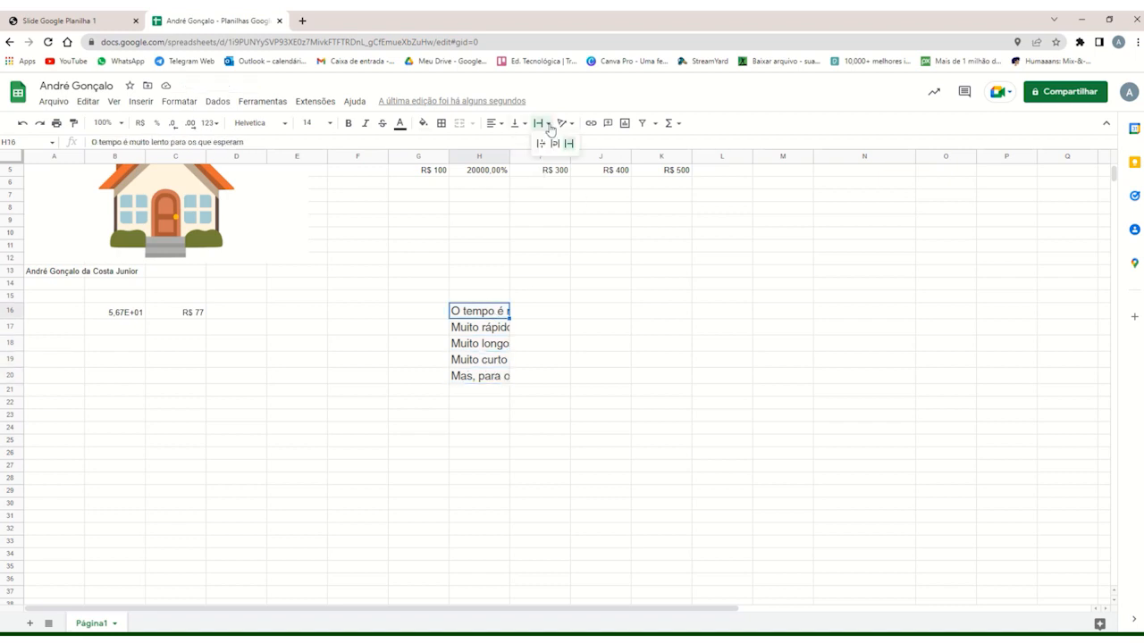
left_click(535, 145)
left_click(487, 322)
left_click(491, 313)
left_click_drag(493, 314, 661, 317)
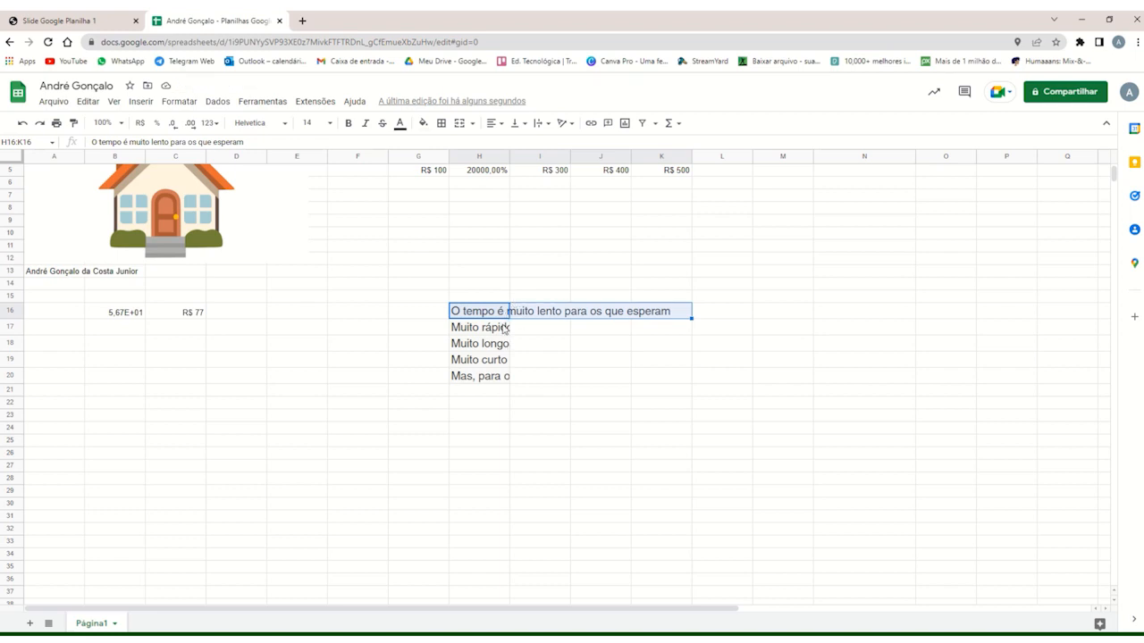
Set the text of all five lines in the range H16:K20 to overflow into the neighbouring cells.
left_click_drag(658, 309, 677, 375)
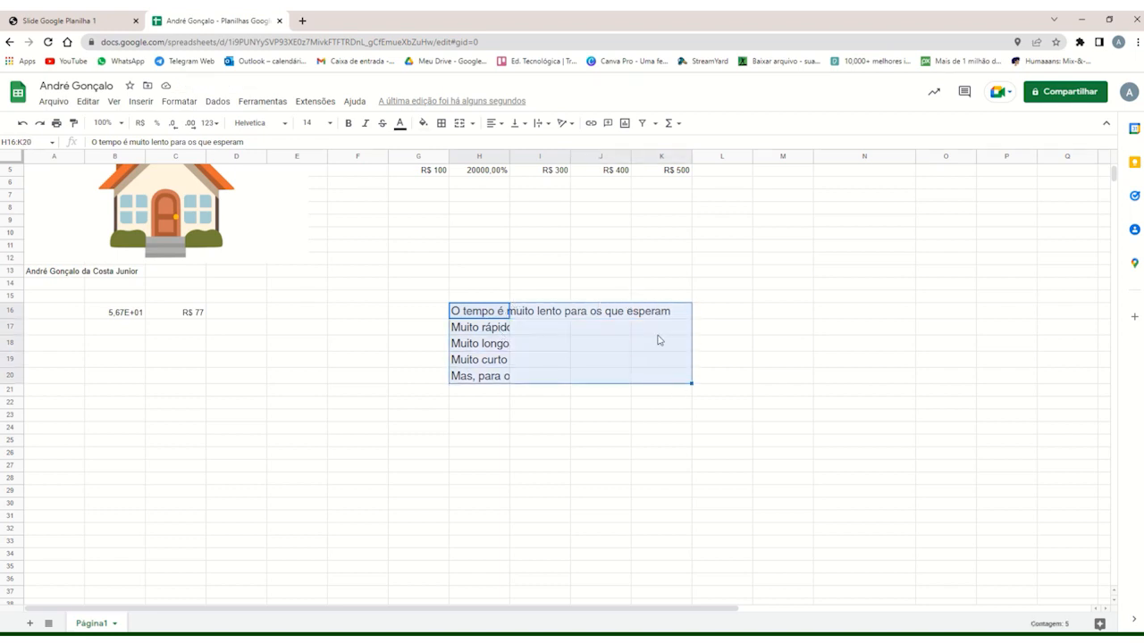
left_click(548, 126)
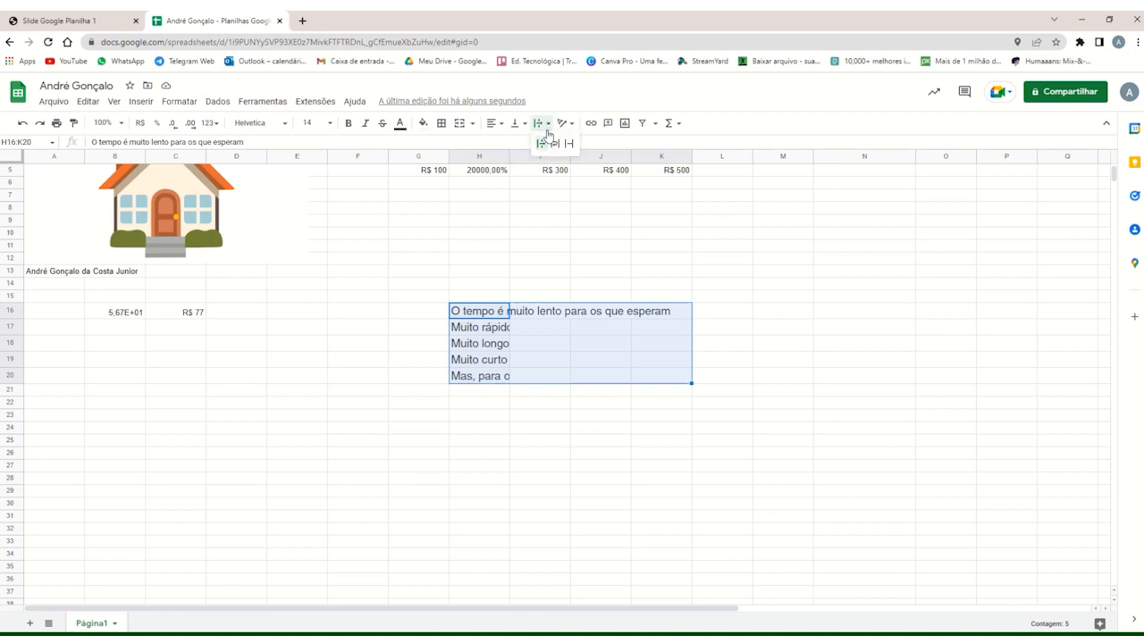
left_click(541, 147)
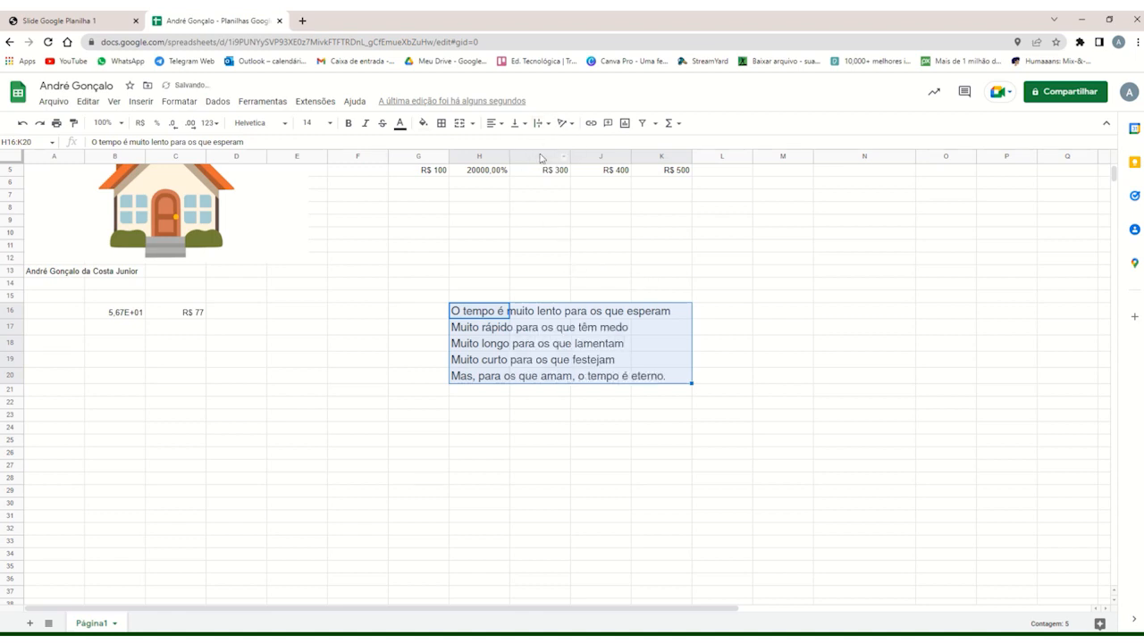
left_click(542, 123)
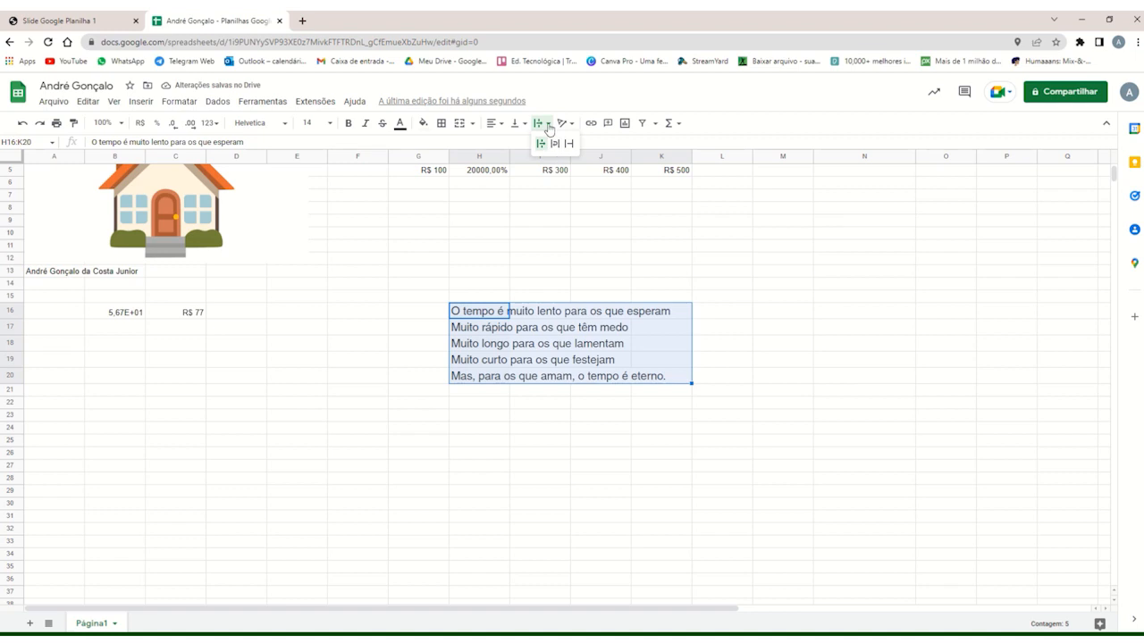
left_click(547, 127)
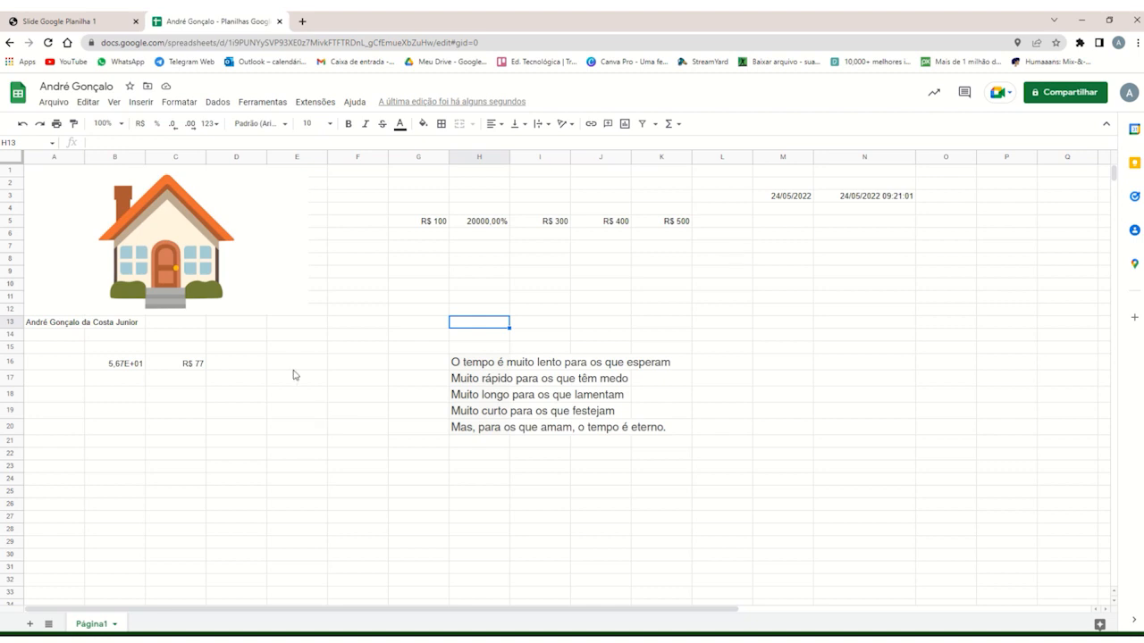
Open the spreadsheet's print settings and choose the current sheet (Página atual) as the print range.
left_click(53, 102)
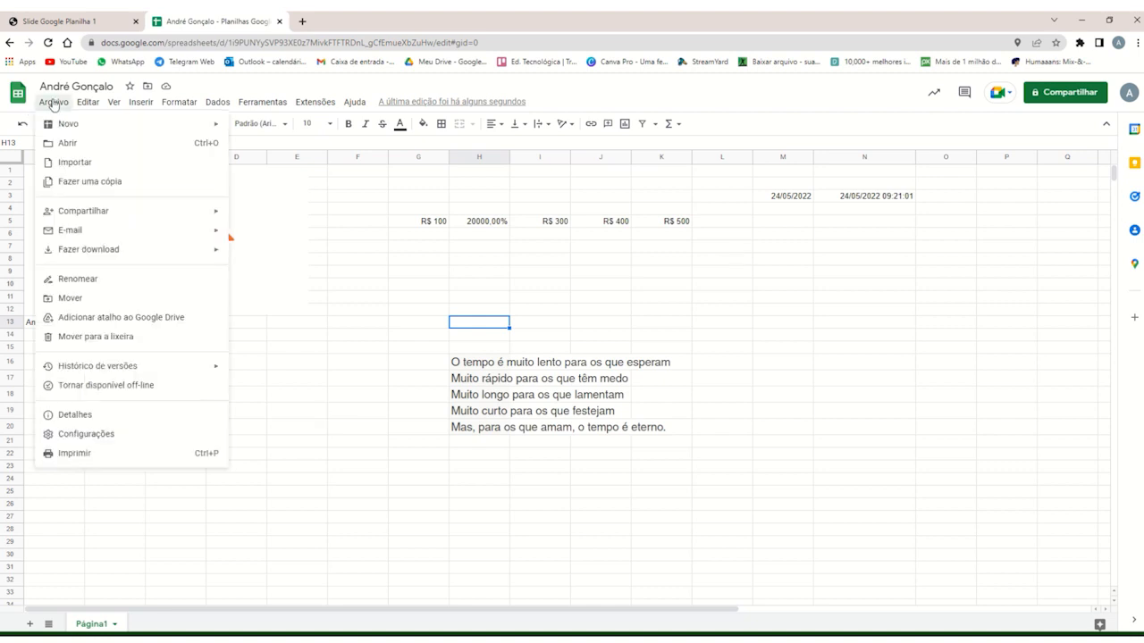
left_click(109, 457)
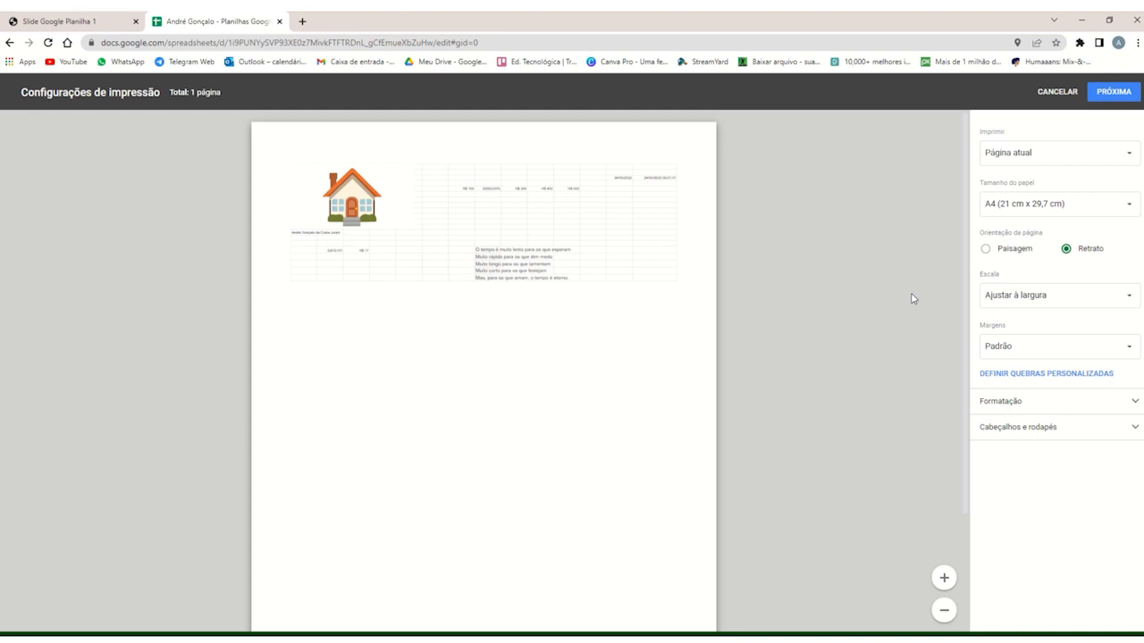
left_click(1049, 159)
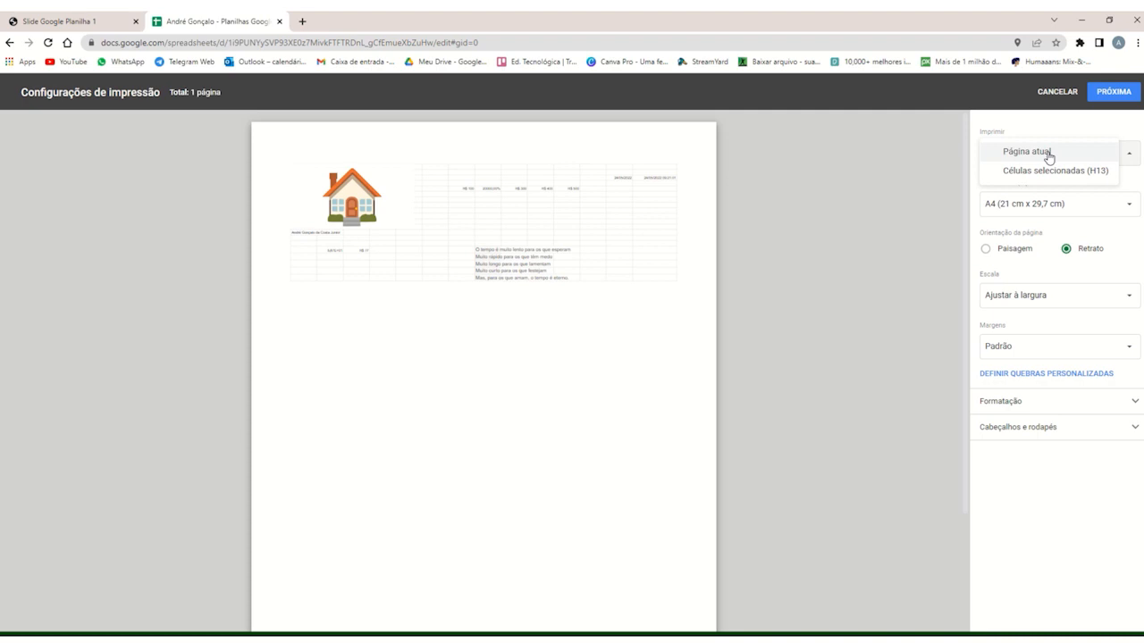
left_click(1049, 158)
left_click(1049, 158)
left_click(1054, 158)
left_click(1054, 158)
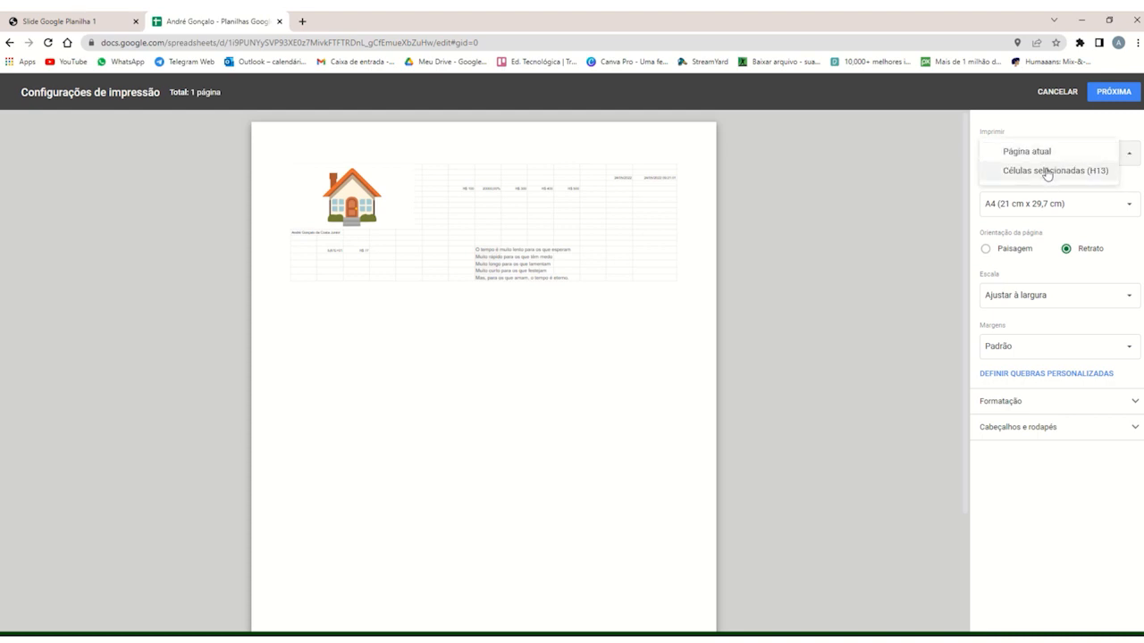
left_click(1049, 157)
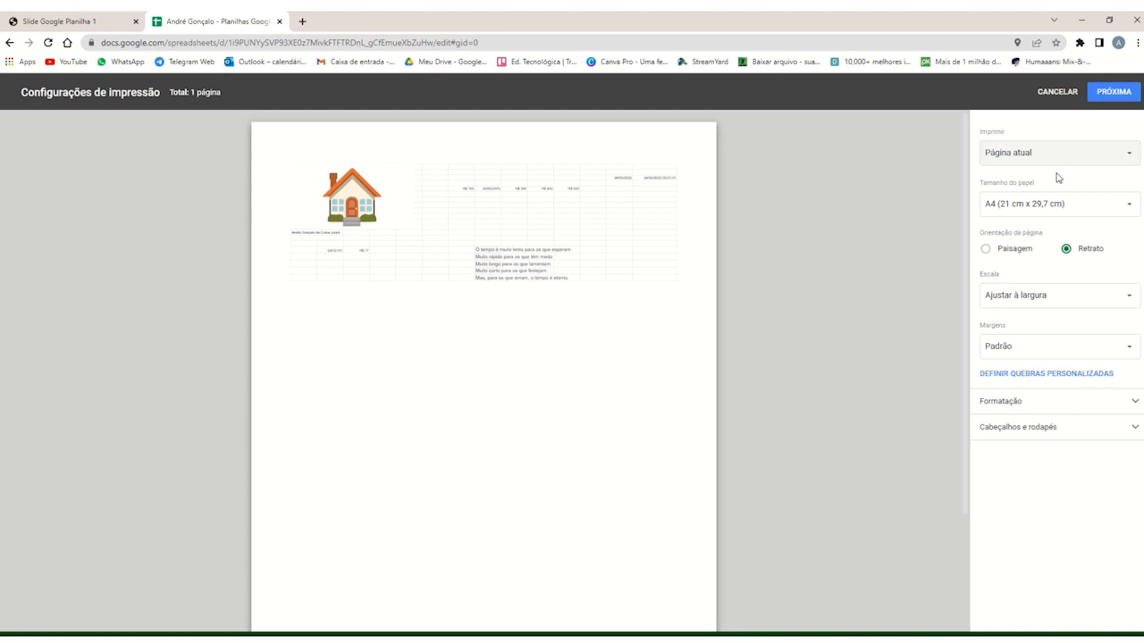
Select A4 (21 cm x 29,7 cm) paper and compare Paisagem with Retrato, ending on Retrato orientation.
left_click(1090, 211)
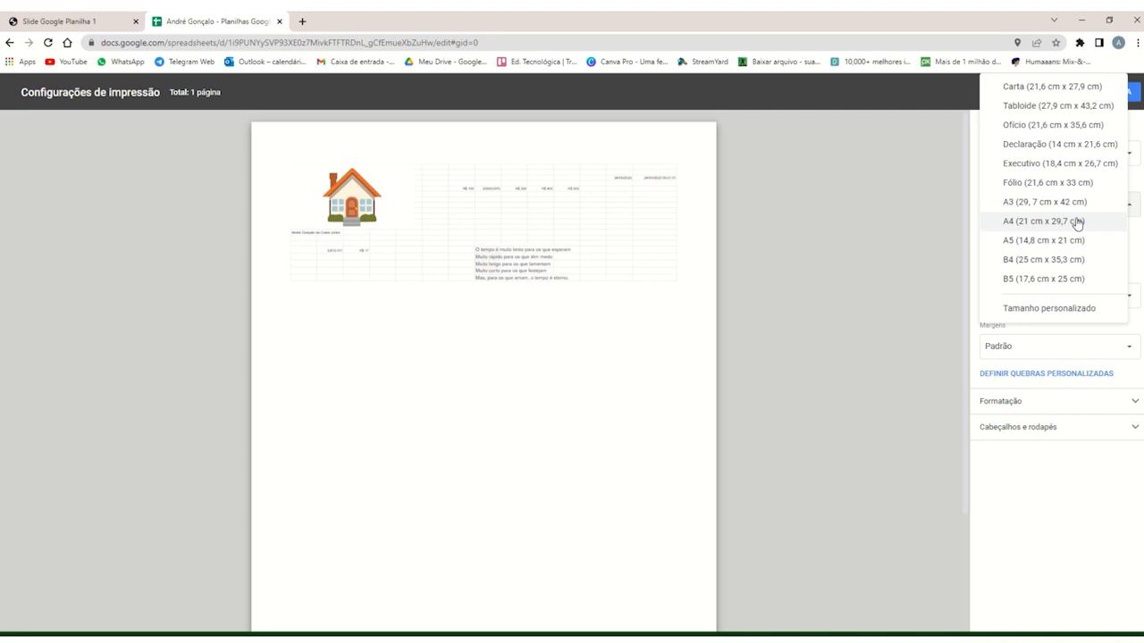
left_click(1077, 229)
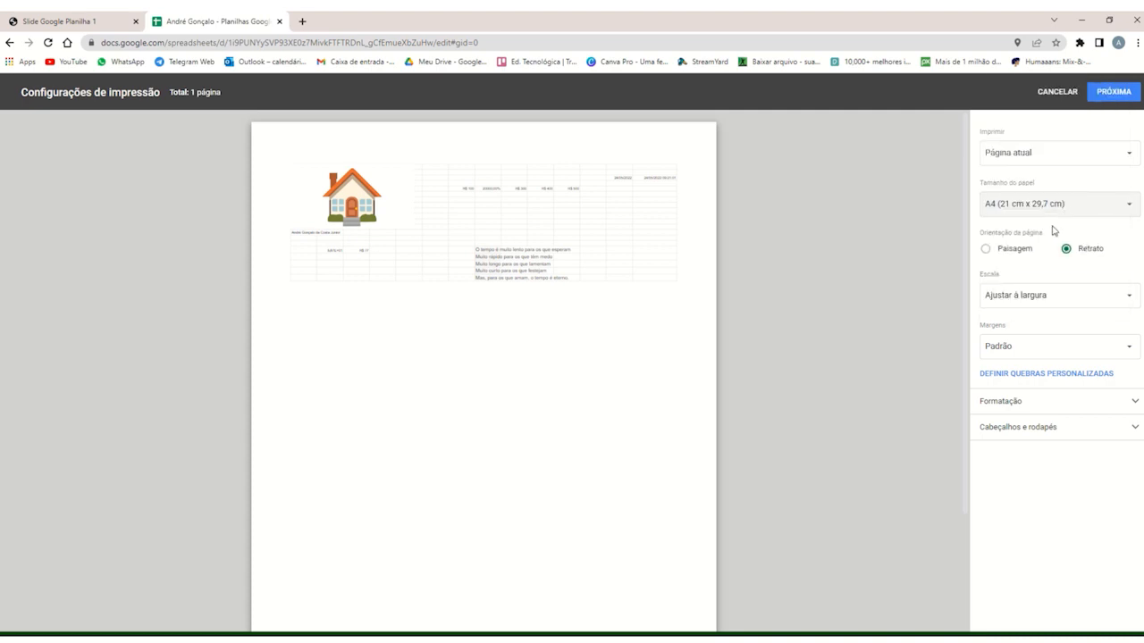
left_click(987, 250)
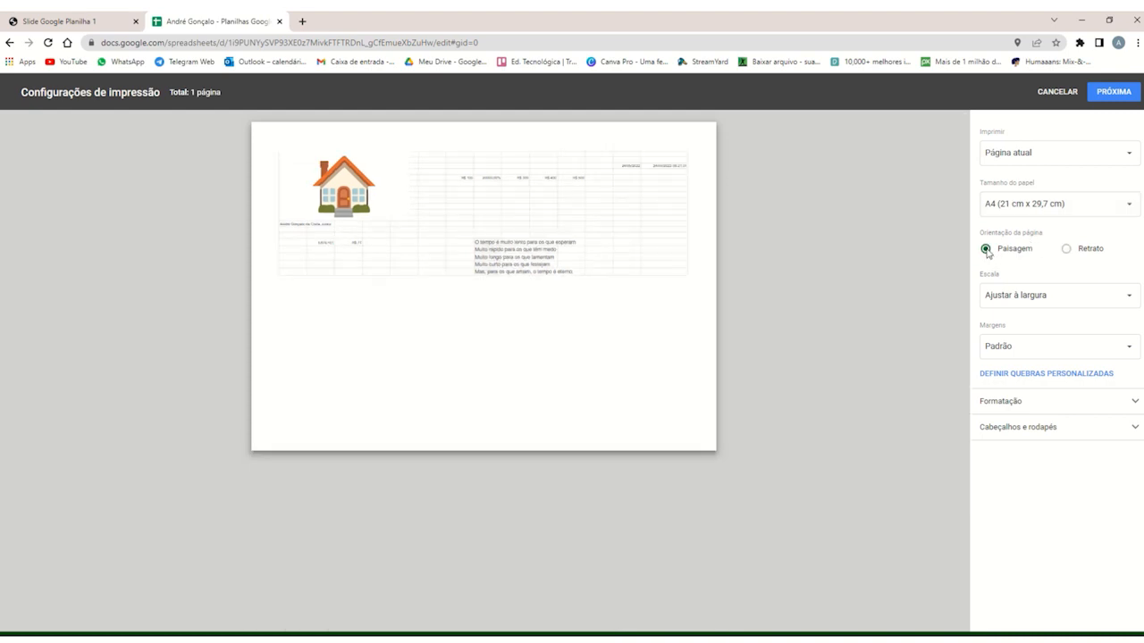
left_click(1065, 250)
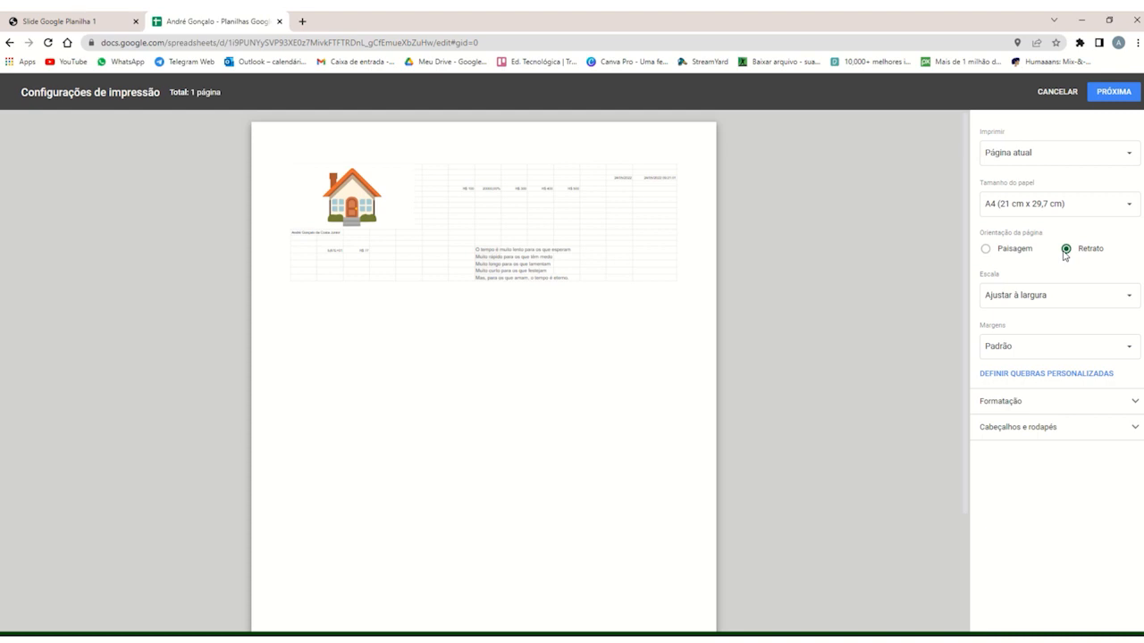
left_click(987, 251)
left_click(1066, 249)
Define custom page breaks after columns F and K and confirm them.
left_click(1035, 381)
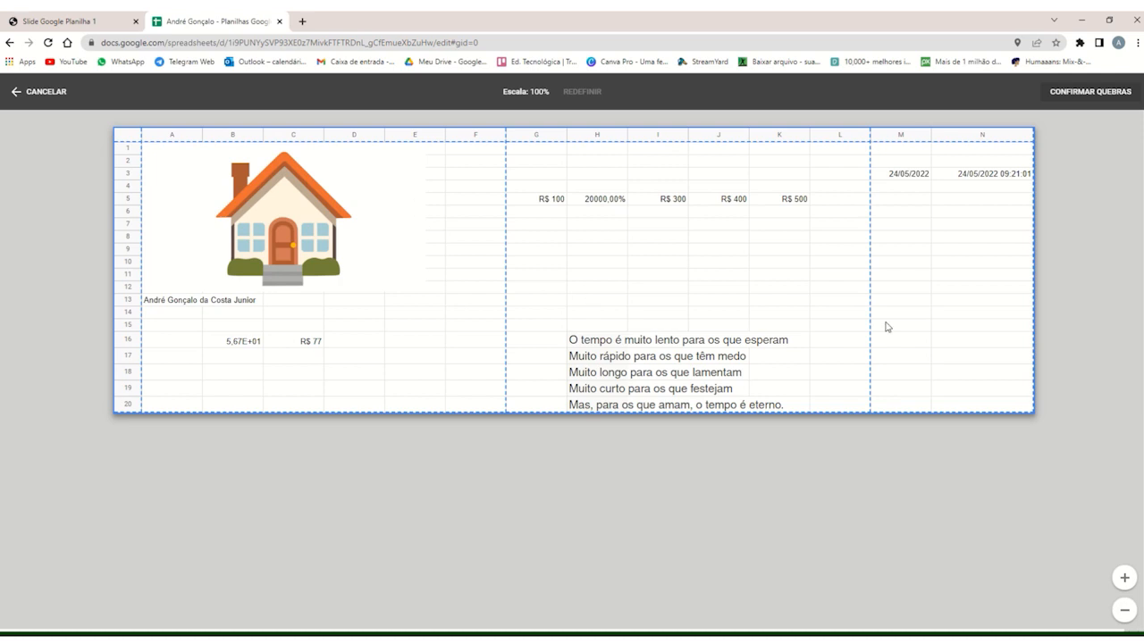
left_click_drag(871, 288, 811, 294)
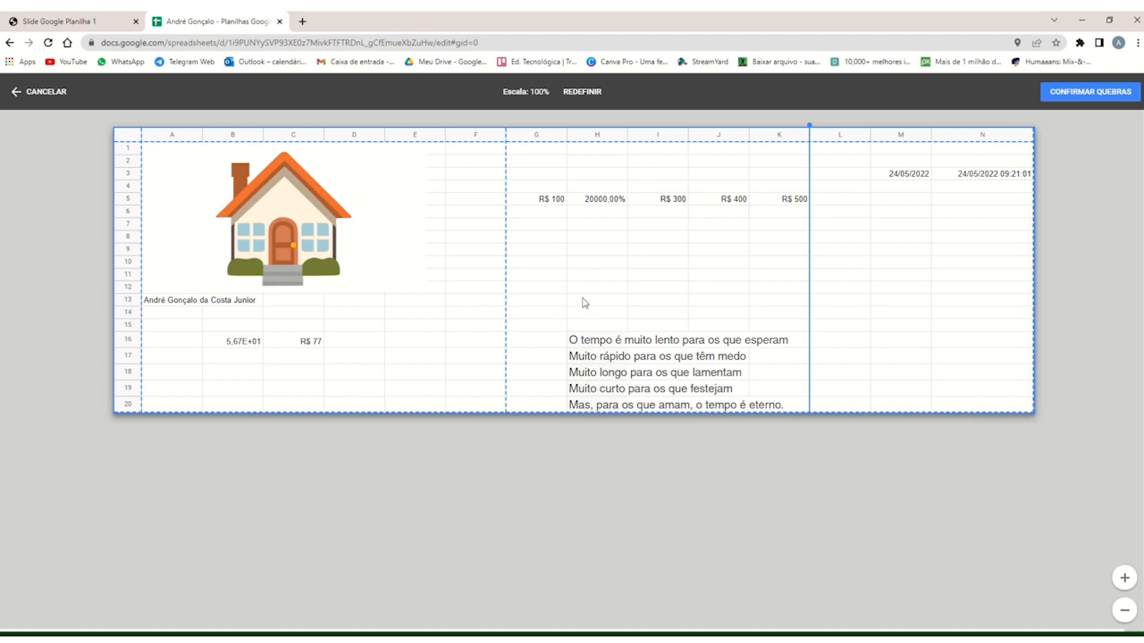
mouse_move(504, 255)
left_mouse_down()
mouse_move(491, 253)
mouse_move(506, 255)
left_mouse_up()
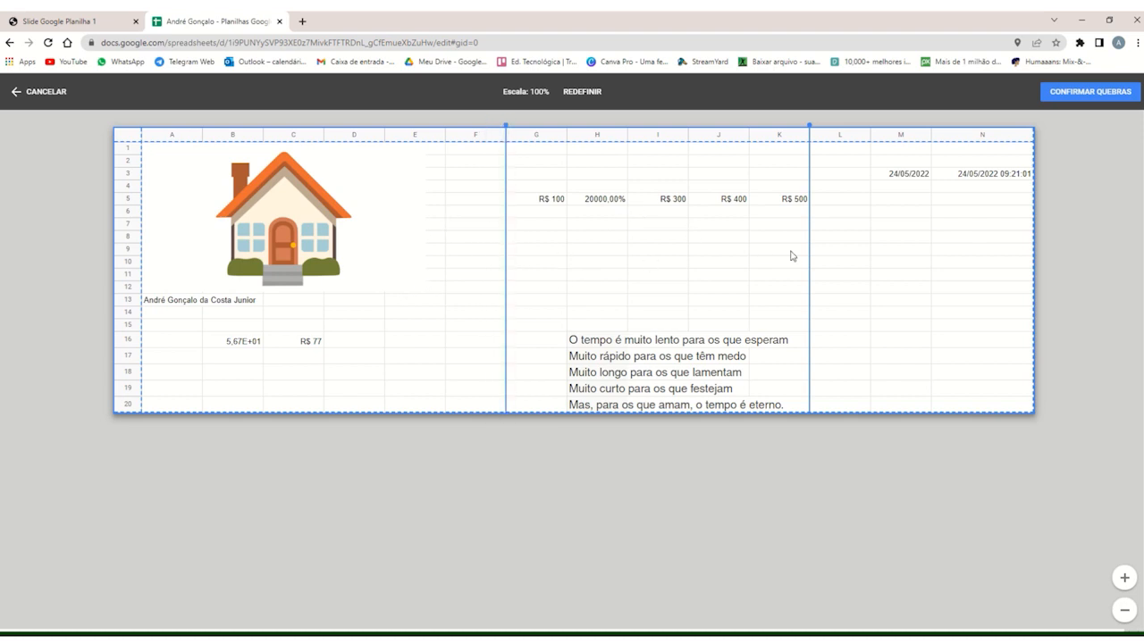
left_click(1074, 98)
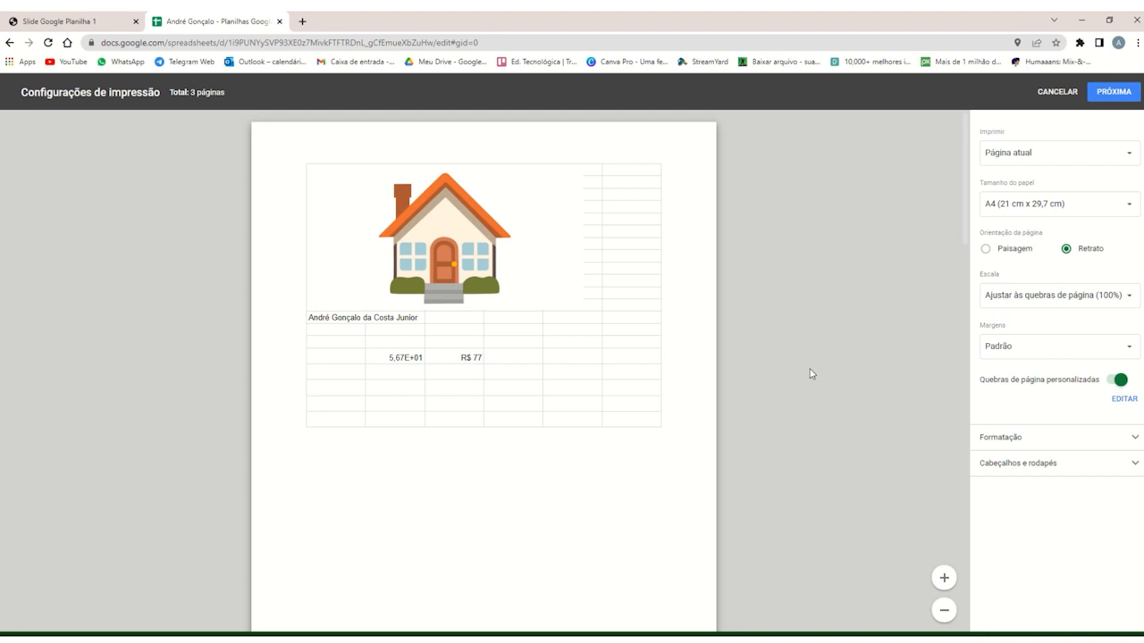
Edit the custom page breaks to remove those after columns F and K, and confirm the change.
left_click(1128, 402)
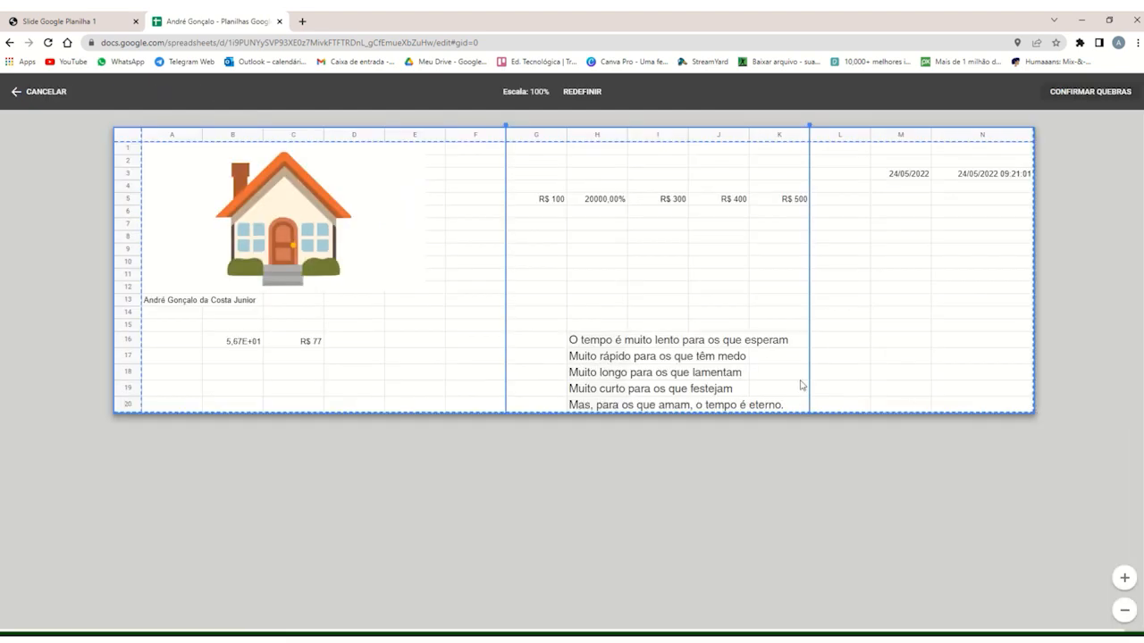
left_click_drag(505, 302, 161, 322)
left_click_drag(811, 286, 1052, 280)
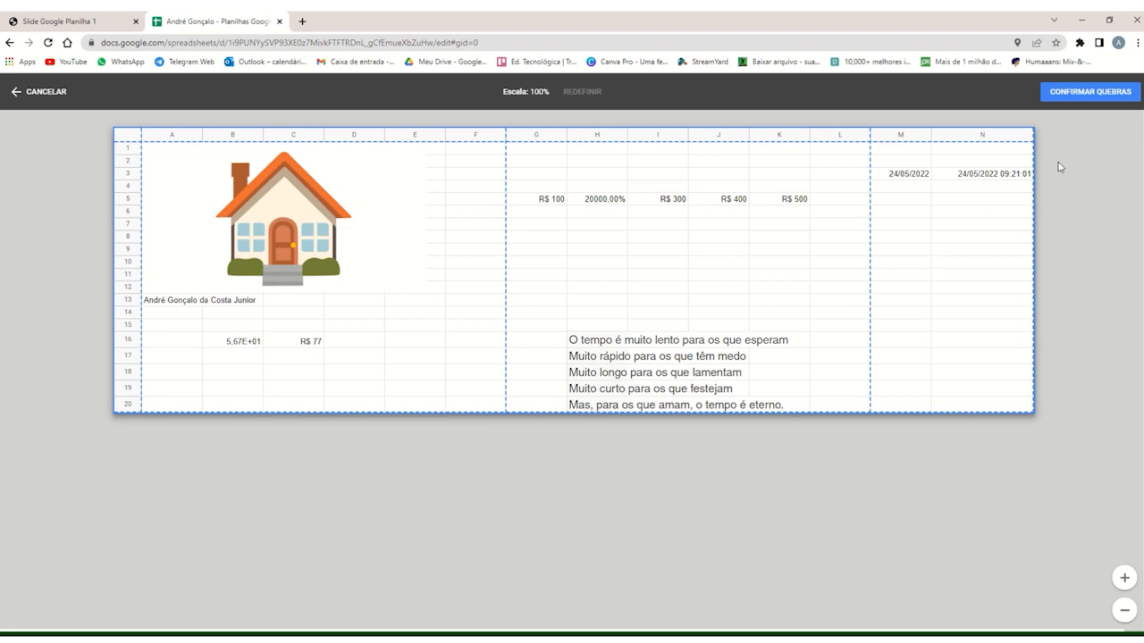
left_click(1083, 93)
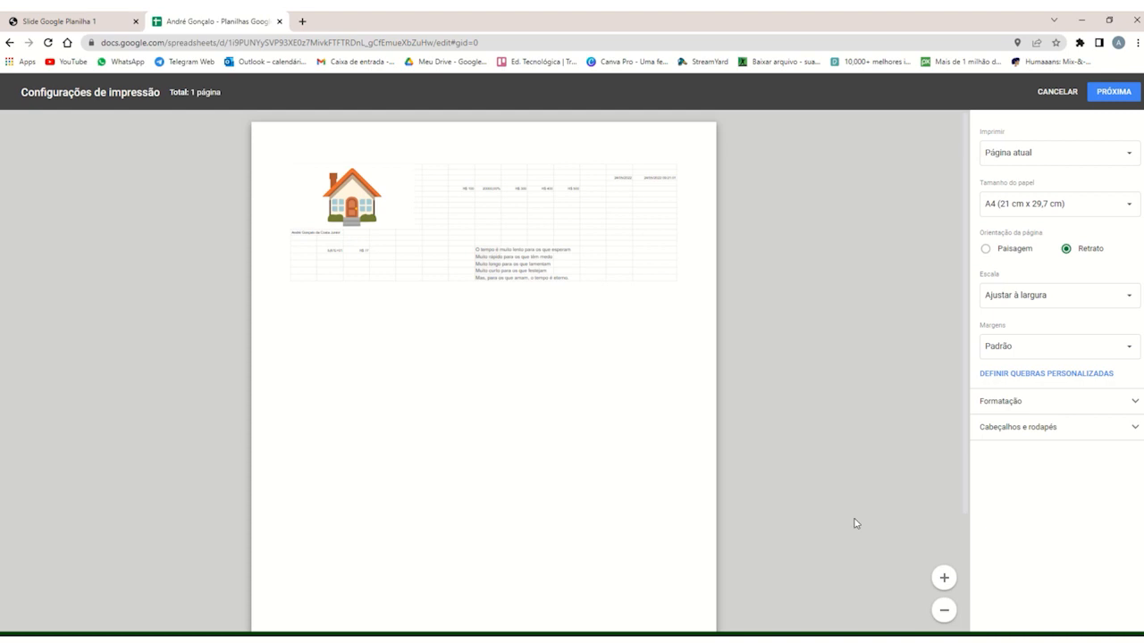
Inspect the print preview at several zoom levels and proceed to the print dialog.
left_click(944, 612)
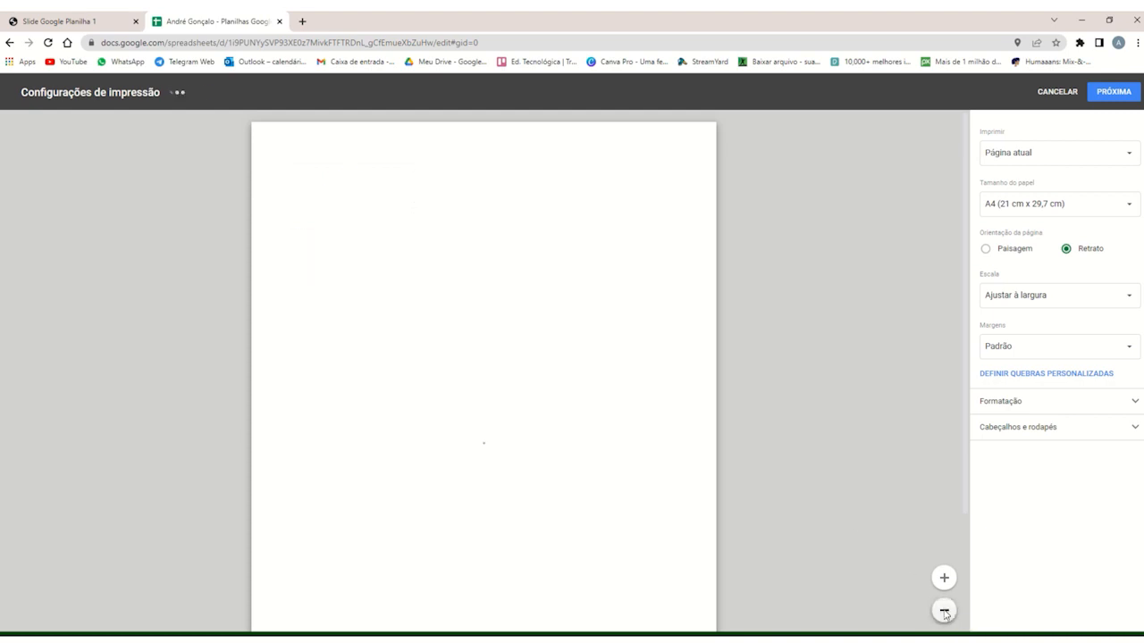
left_click(945, 579)
left_click(945, 580)
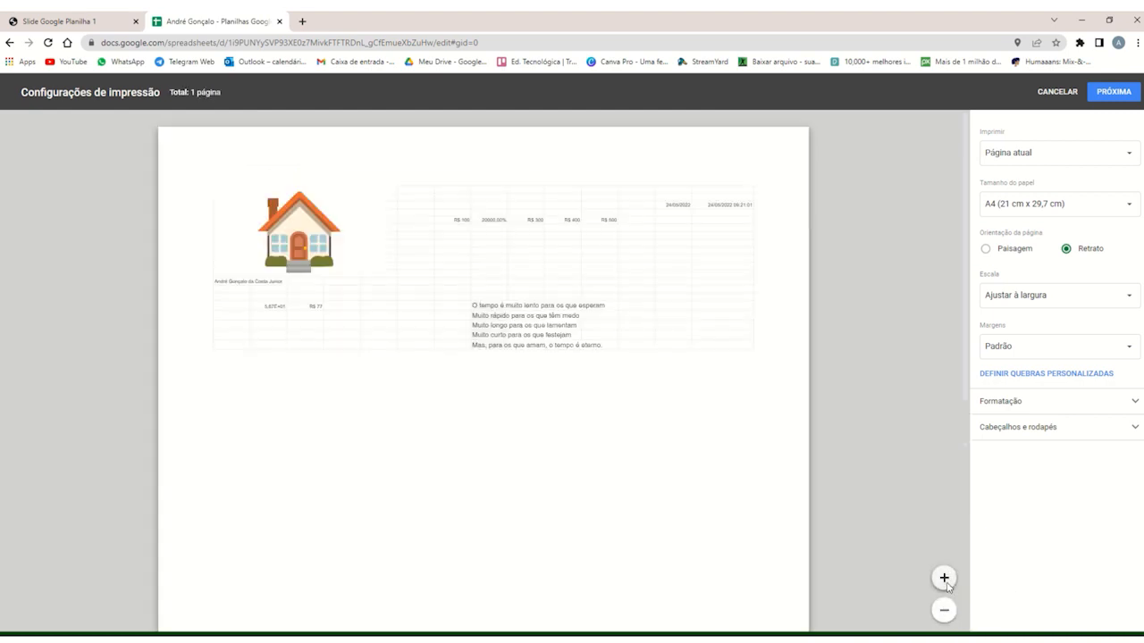
left_click(945, 579)
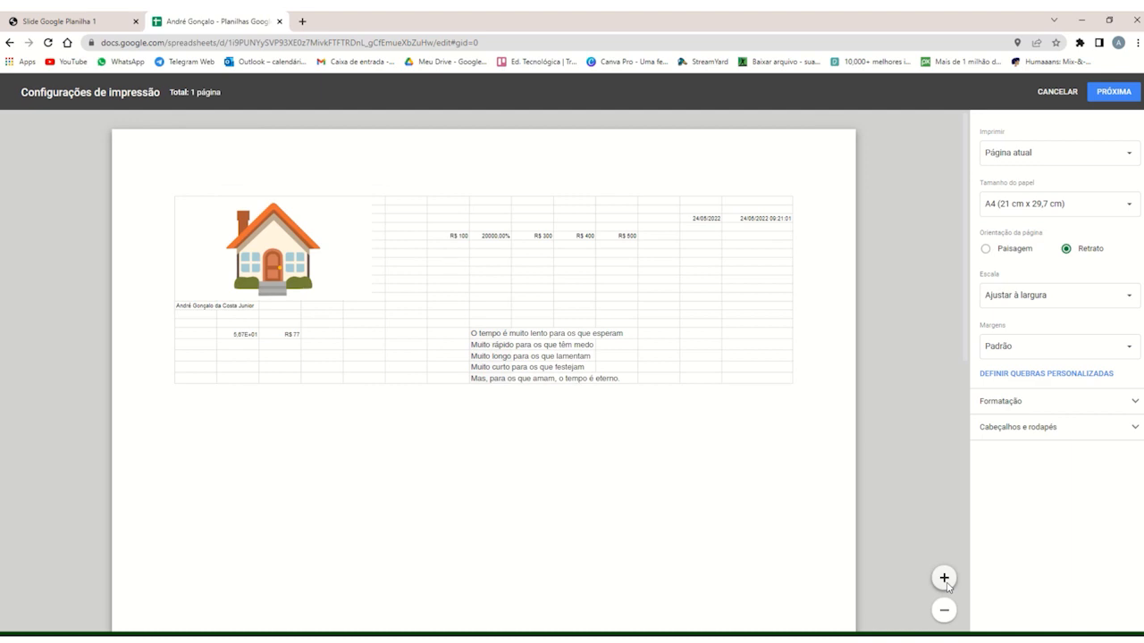
left_click(945, 580)
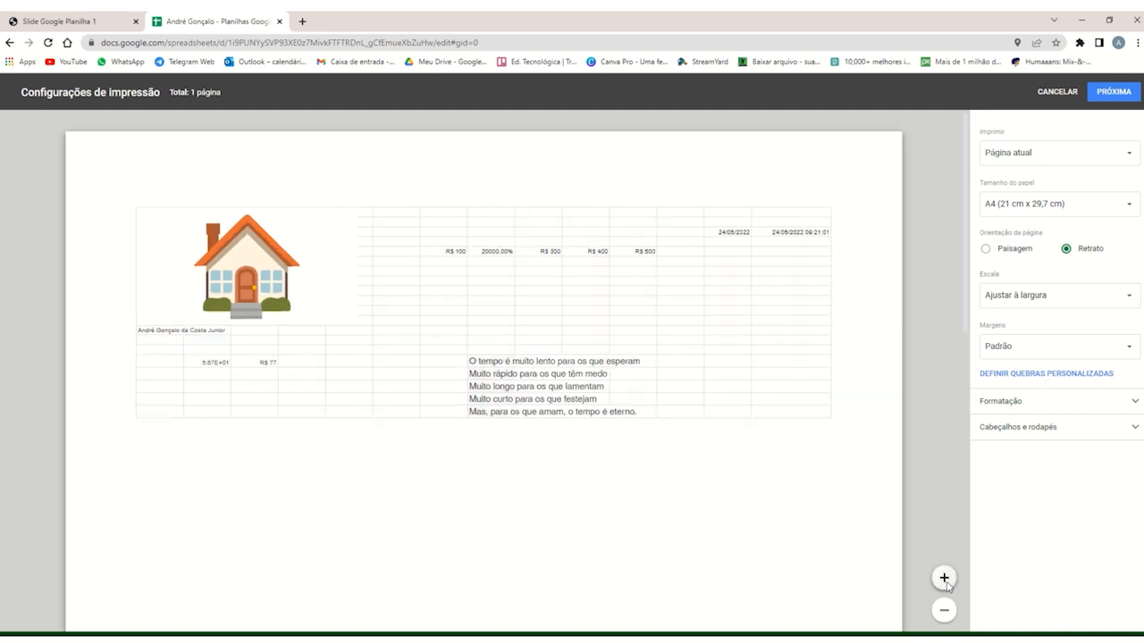
left_click(944, 610)
left_click(944, 611)
left_click(941, 617)
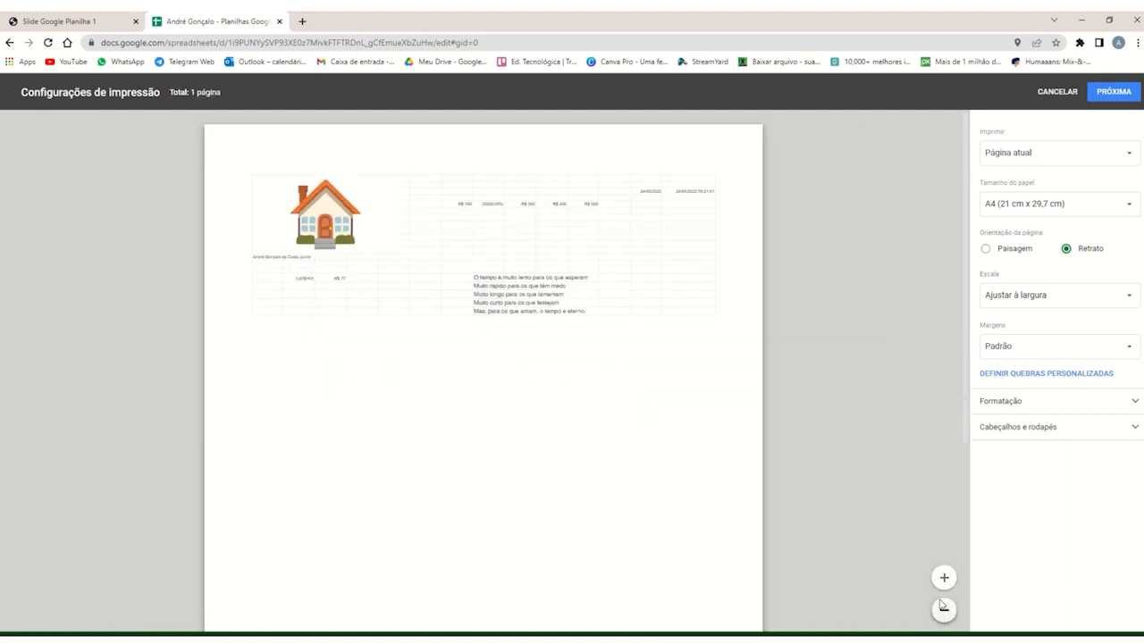
left_click(943, 607)
left_click(943, 579)
left_click(1119, 94)
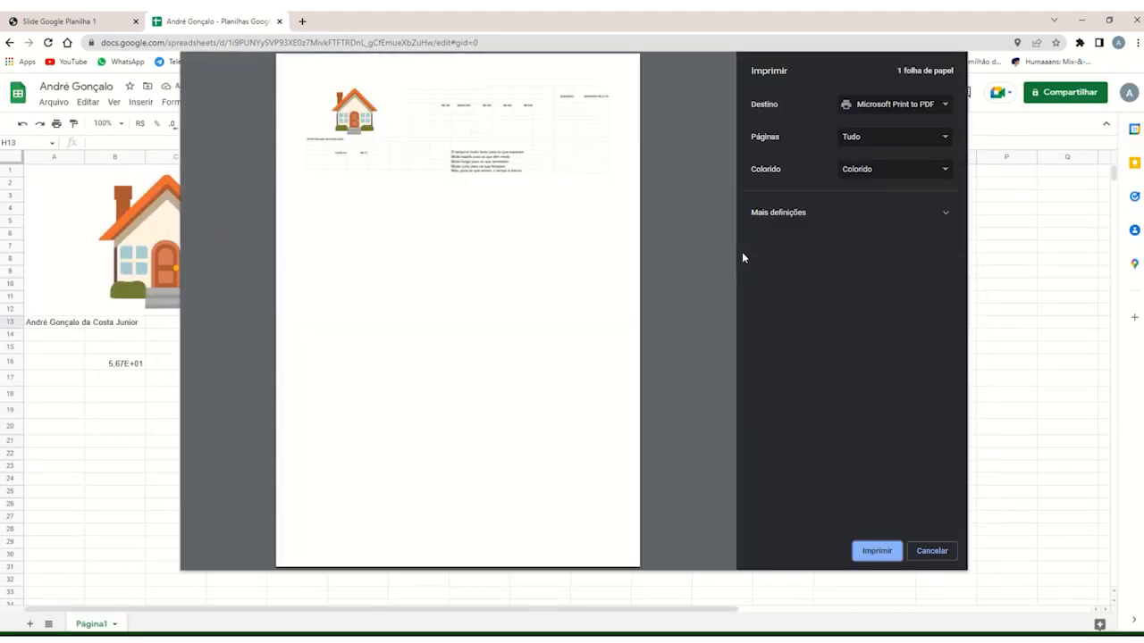
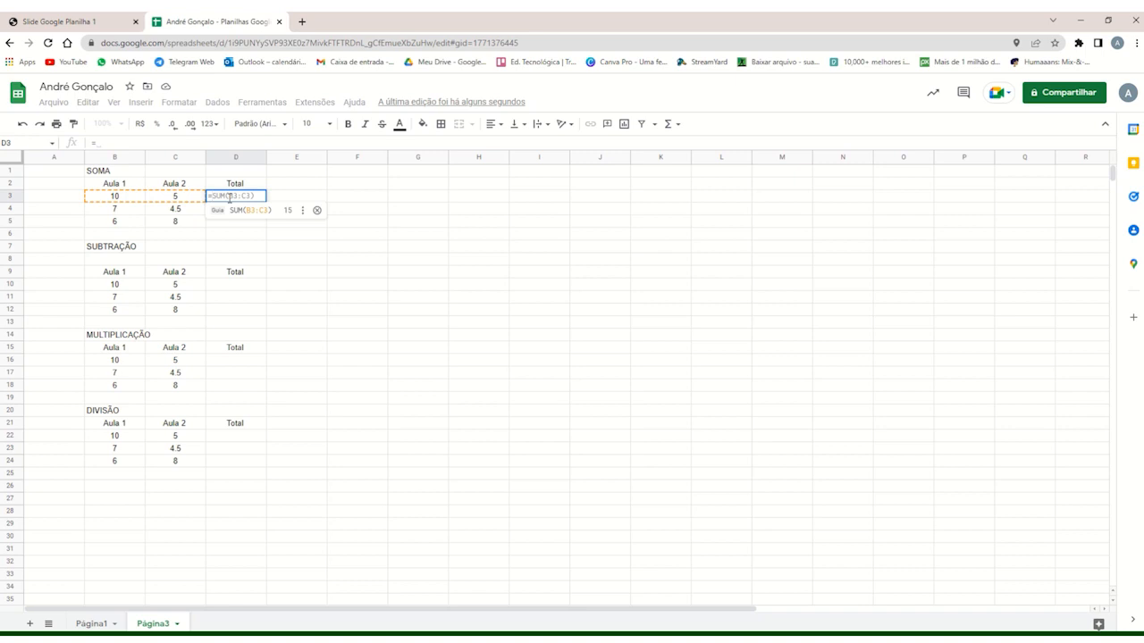
Enter the addition formula =(B3+C3) in the first Total cell of the SOMA table, D3.
type("B3")
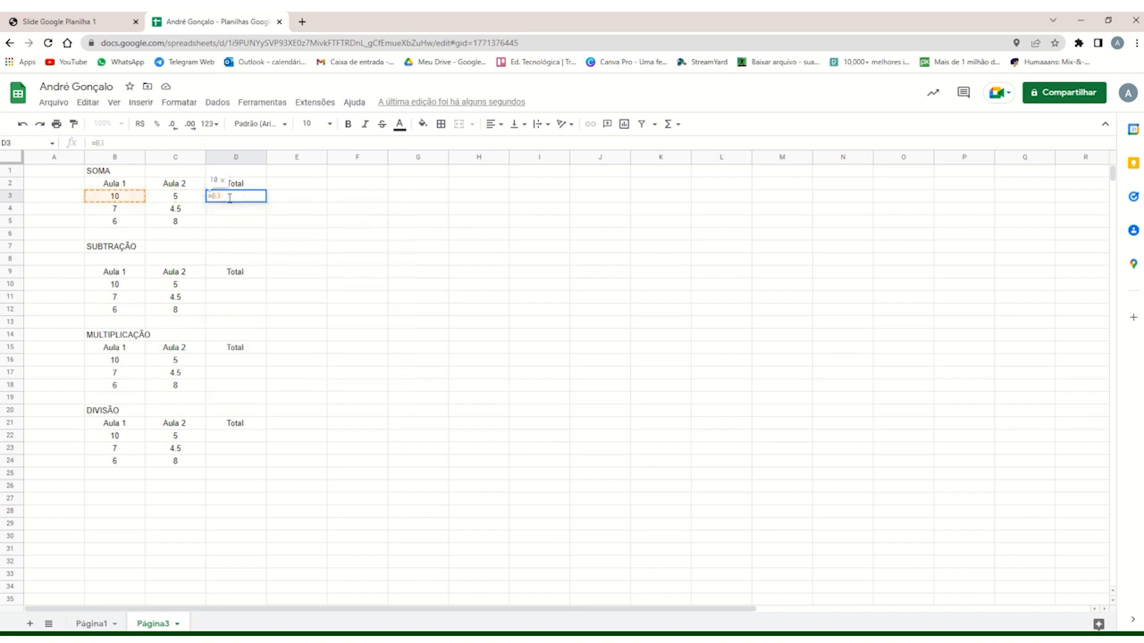
type("+C3)")
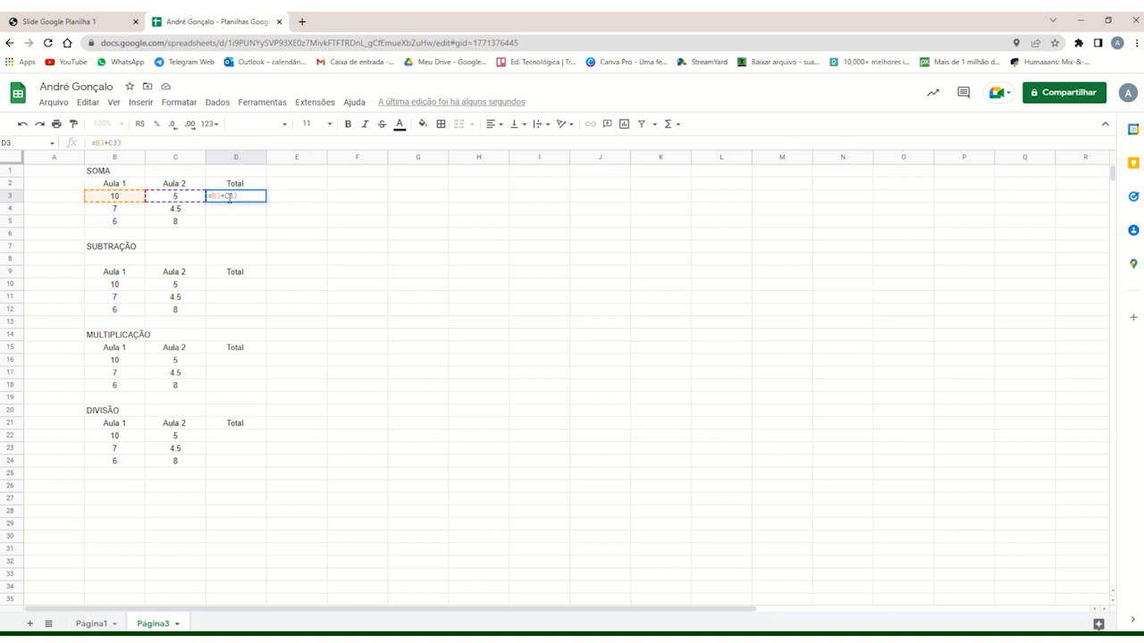
type("(")
key("Right")
key("Right")
key("Right")
key("Return")
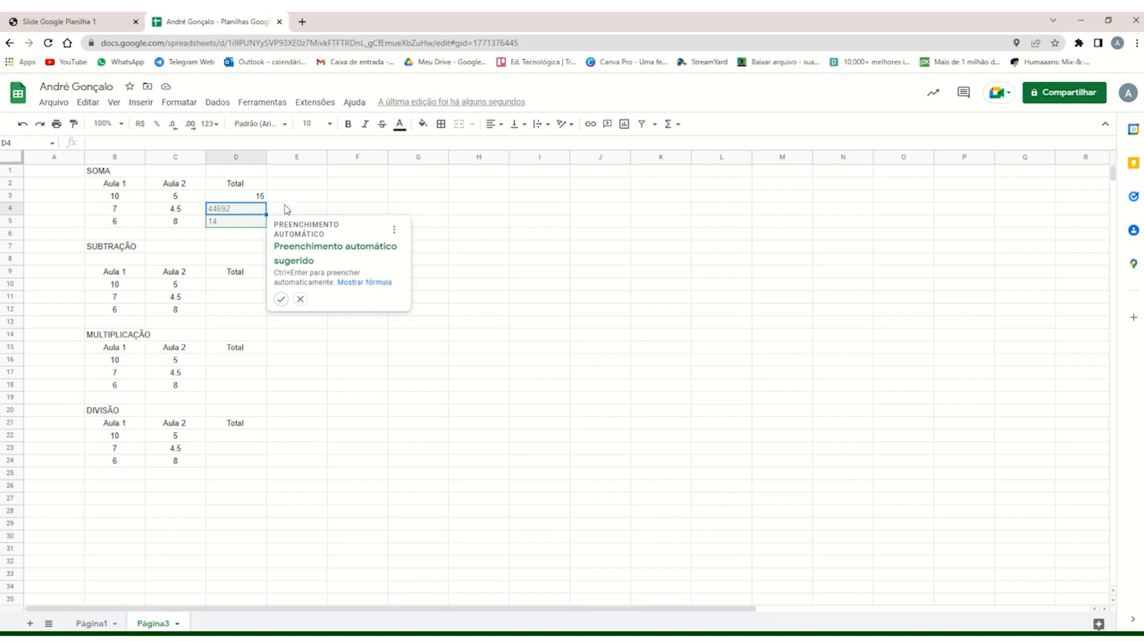
Accept the suggested autofill for the remaining SOMA totals, and clear D4:D5 again.
left_click(282, 300)
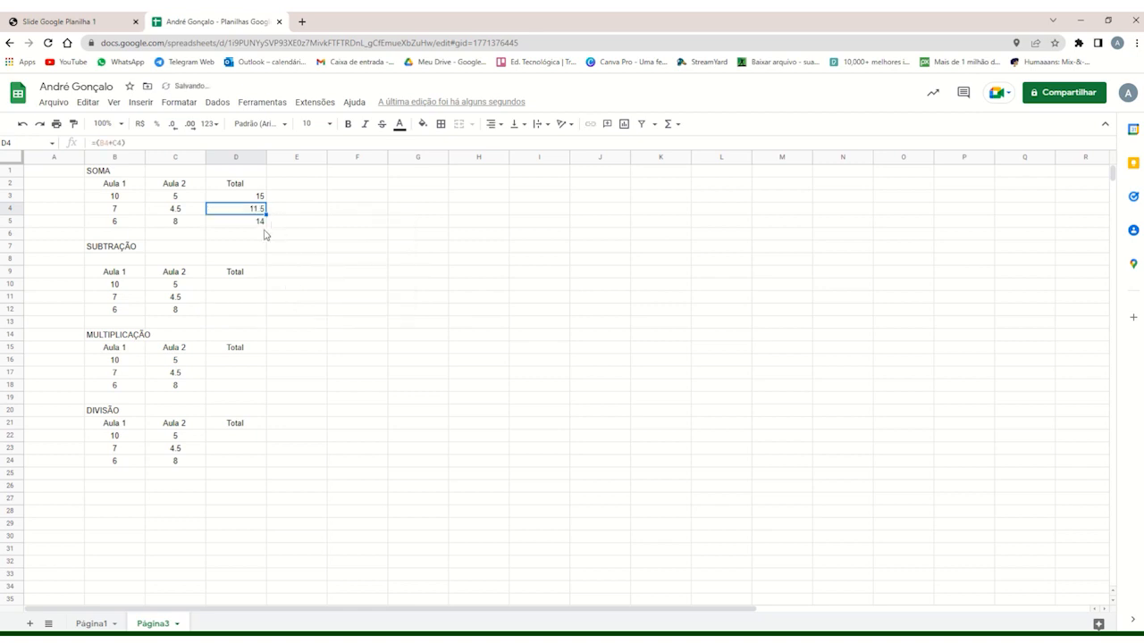
left_click_drag(251, 229, 249, 212)
key("Delete")
Fill the addition formula from D3 down through D5 in the SOMA table.
left_click(251, 200)
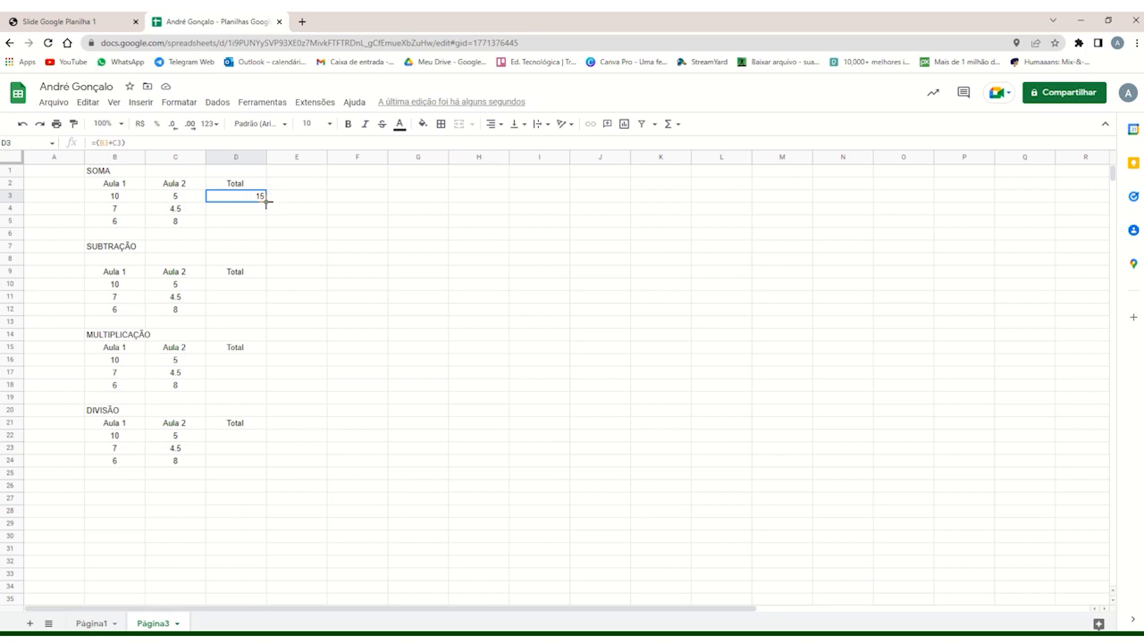
left_click_drag(265, 202, 266, 221)
left_click(251, 236)
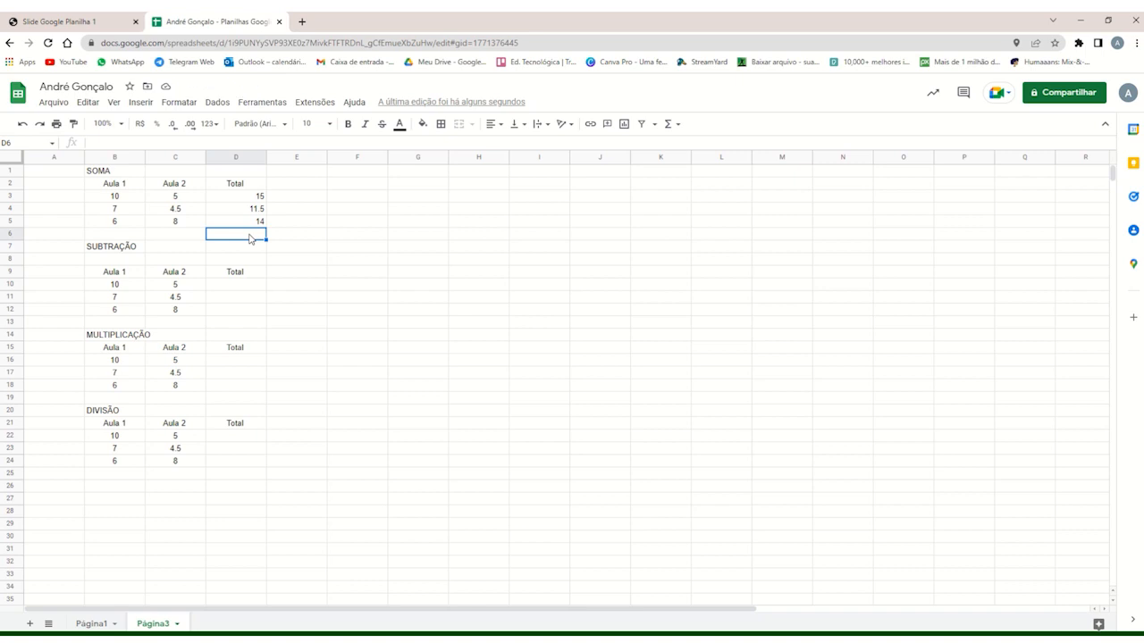
Enter the subtraction formula =(B10-C10) in D10 of the SUBTRAÇÃO table and reject the suggested autofill.
left_click(230, 287)
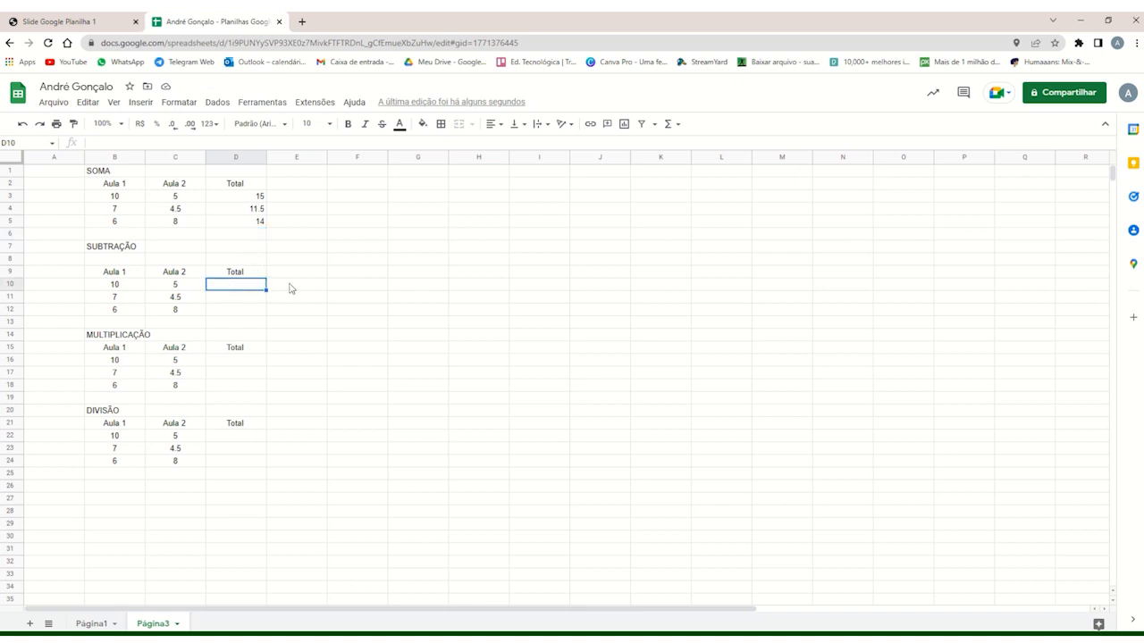
type("=")
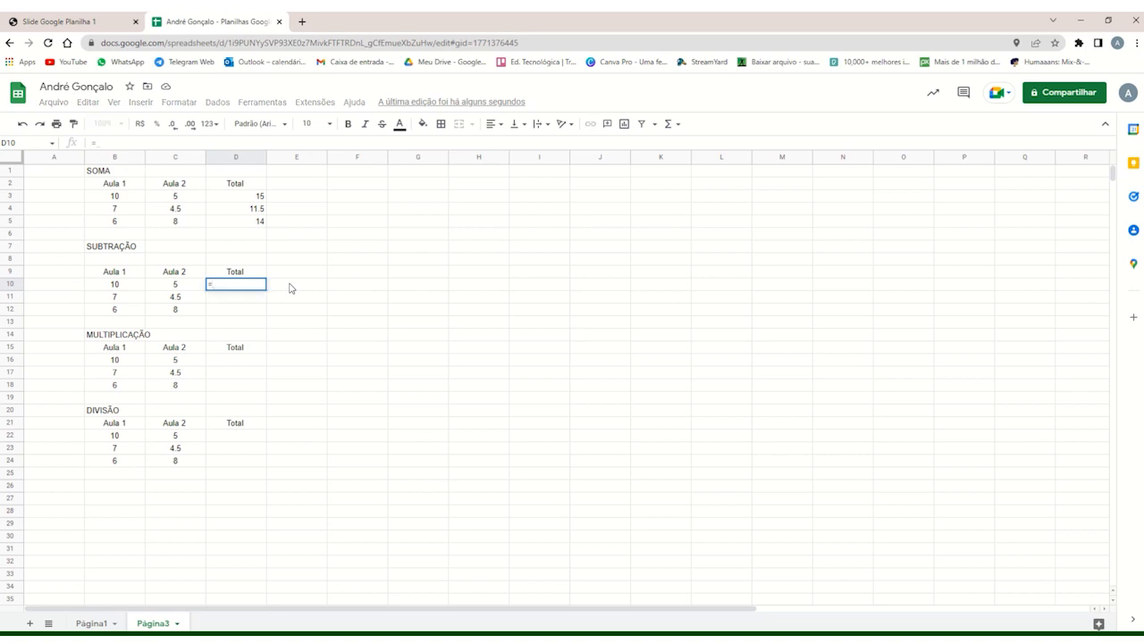
type("(B")
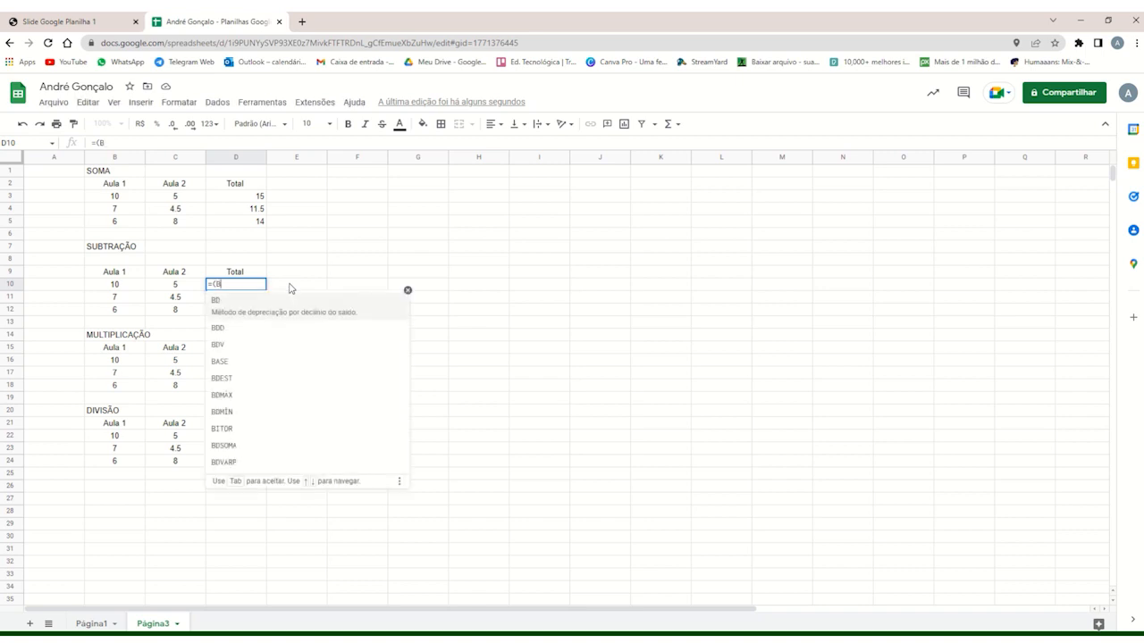
type("10")
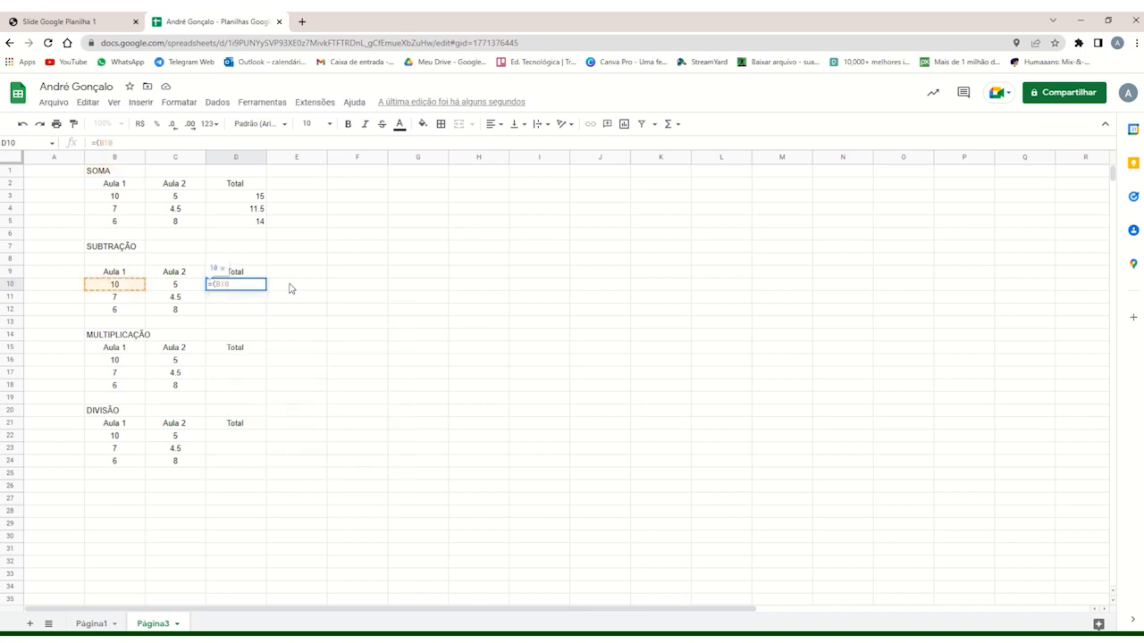
type("-C")
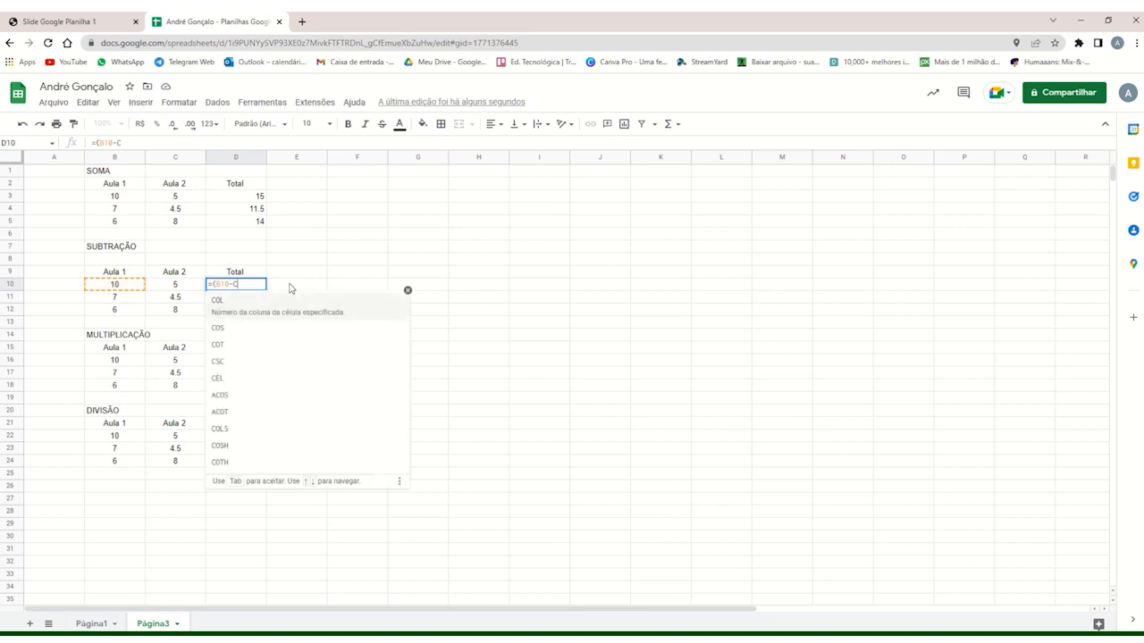
type("10)")
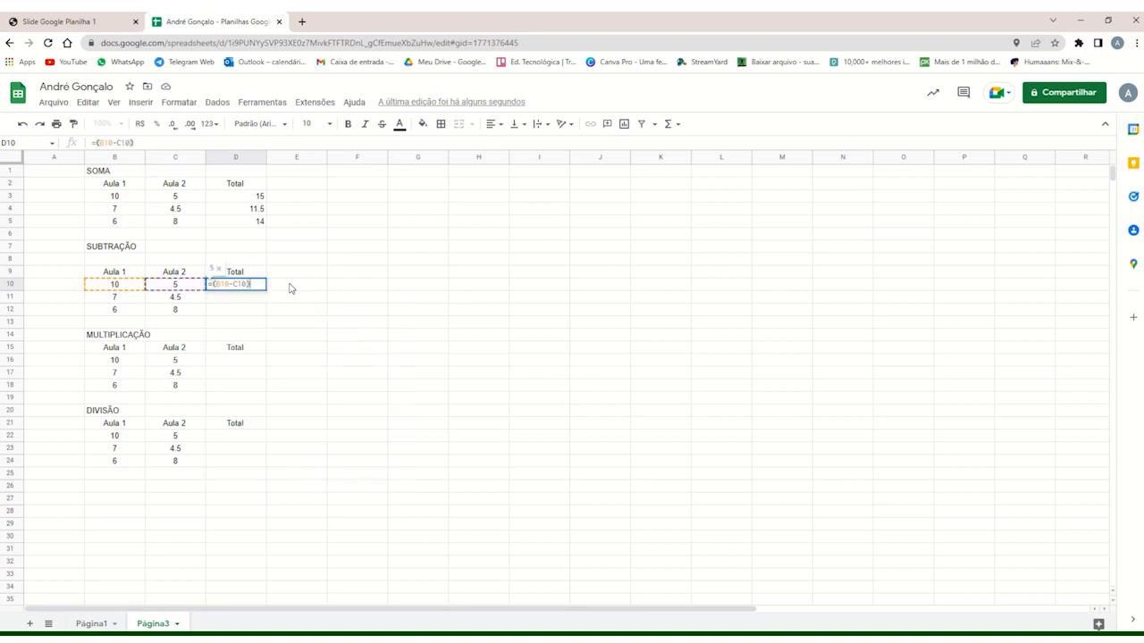
key("Return")
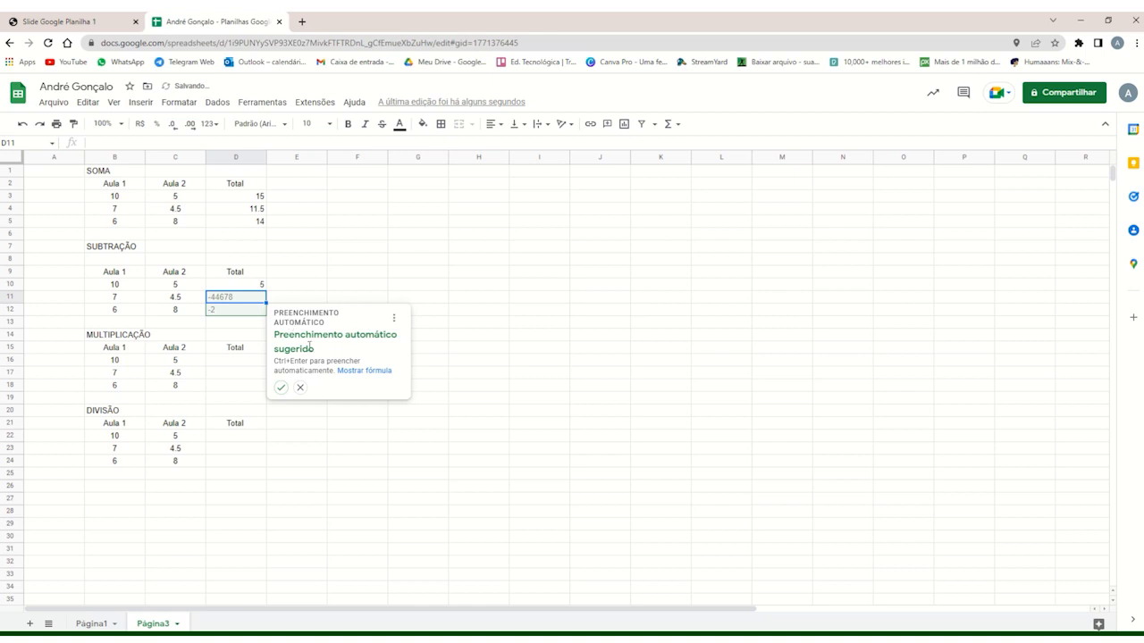
left_click(300, 388)
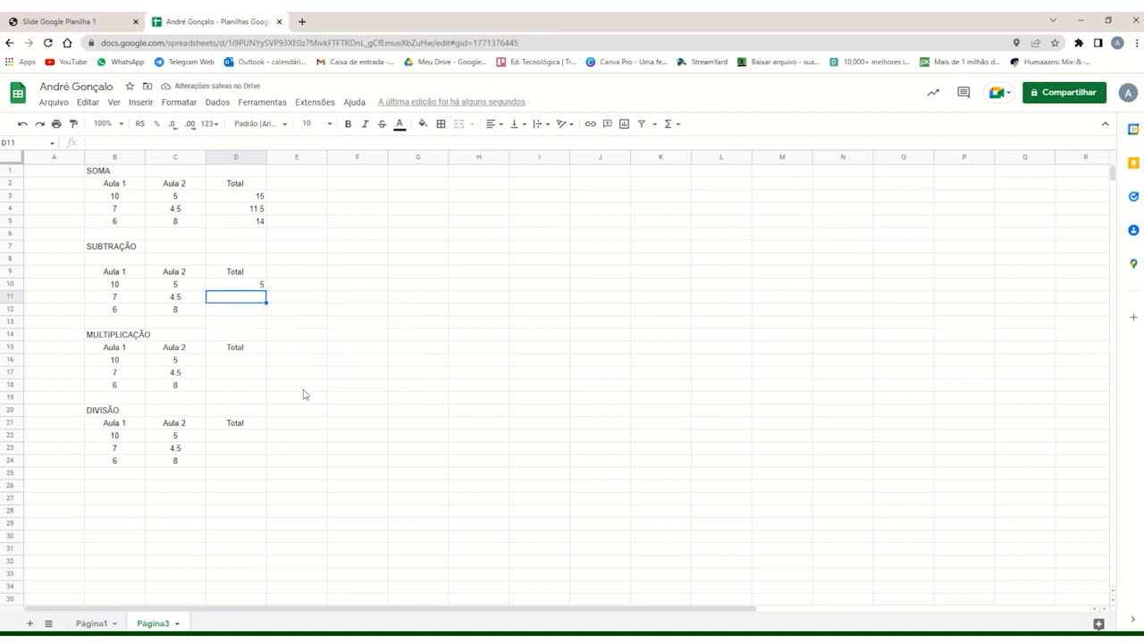
Fill the subtraction formula from D10 down through D12 in the SUBTRAÇÃO table.
left_click(254, 286)
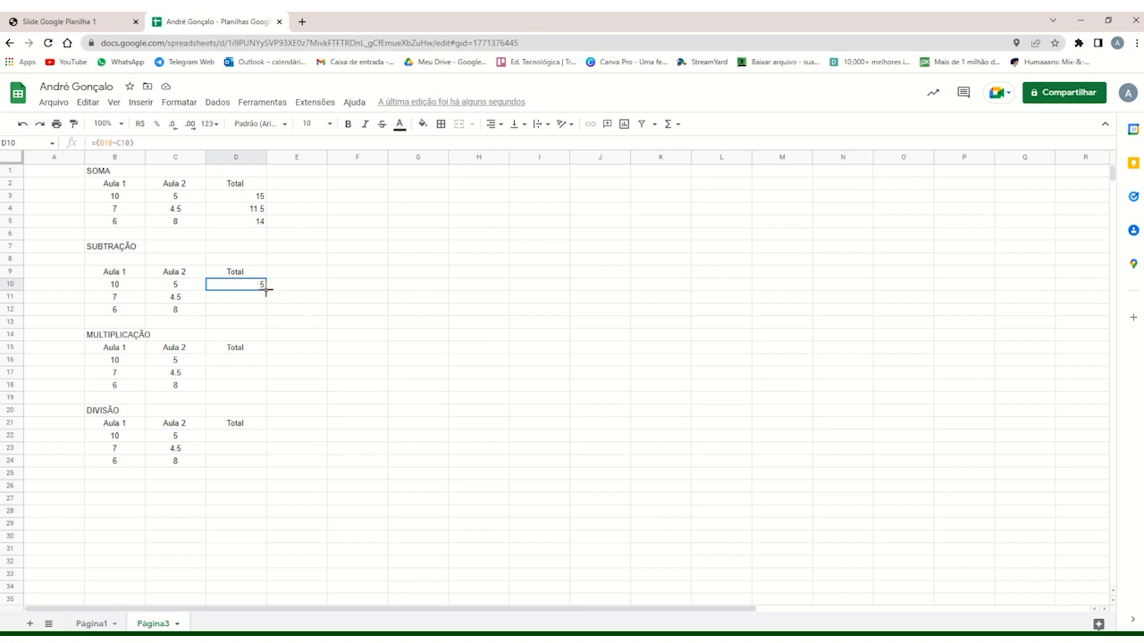
left_click_drag(265, 289, 266, 310)
left_click(244, 325)
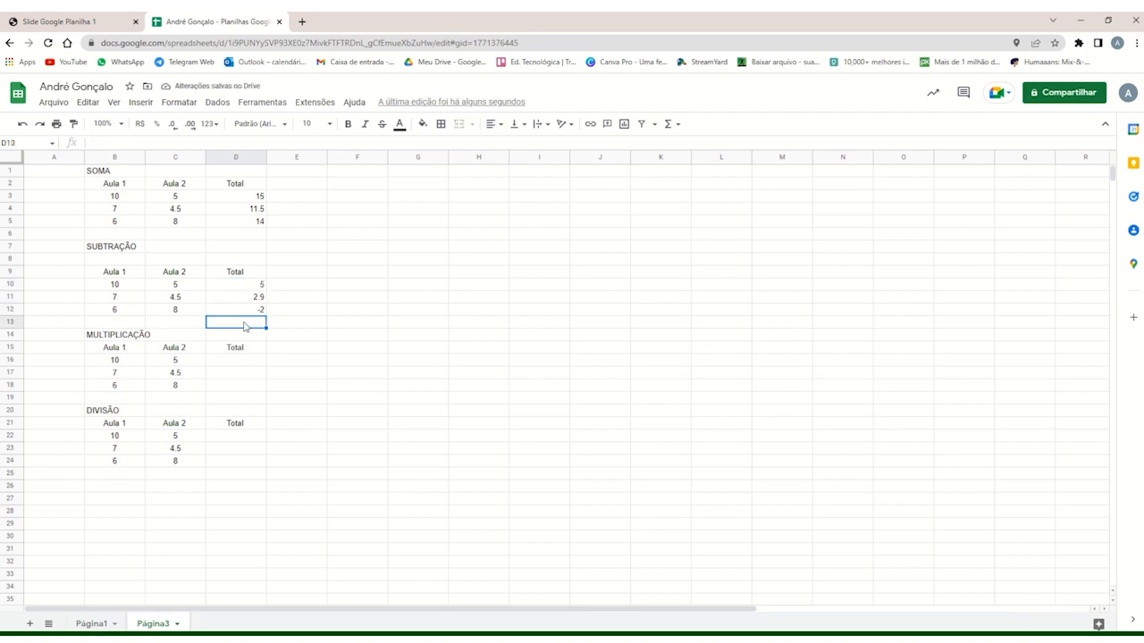
Enter the multiplication formula =(B16*C16) in D16 of the MULTIPLICAÇÃO table and accept the suggested autofill for D17:D18.
left_click(241, 365)
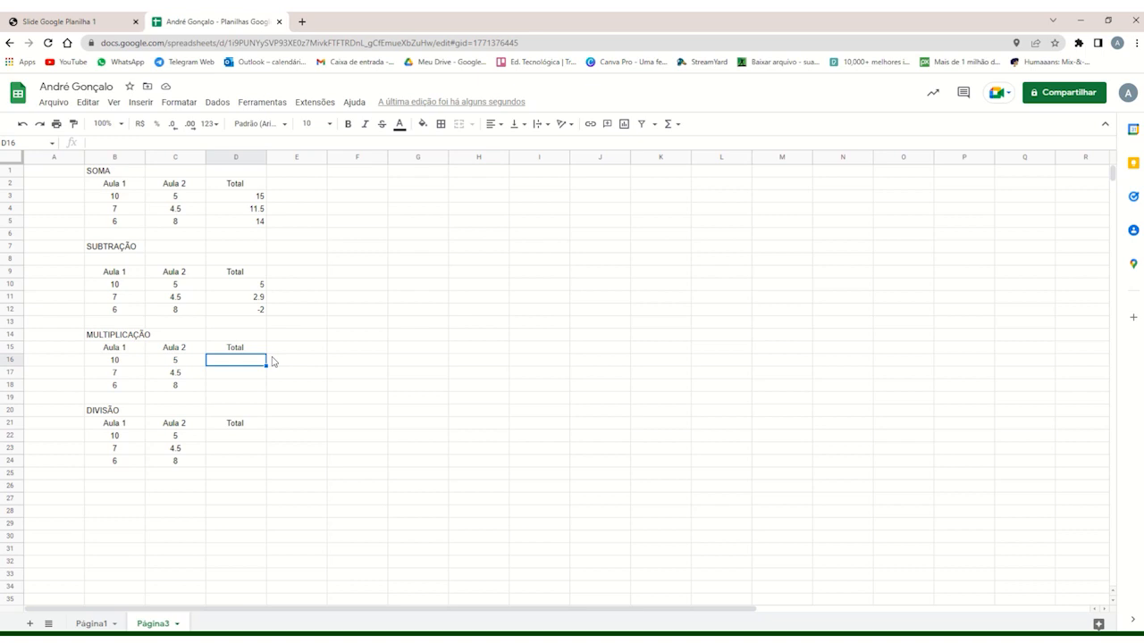
type("=(")
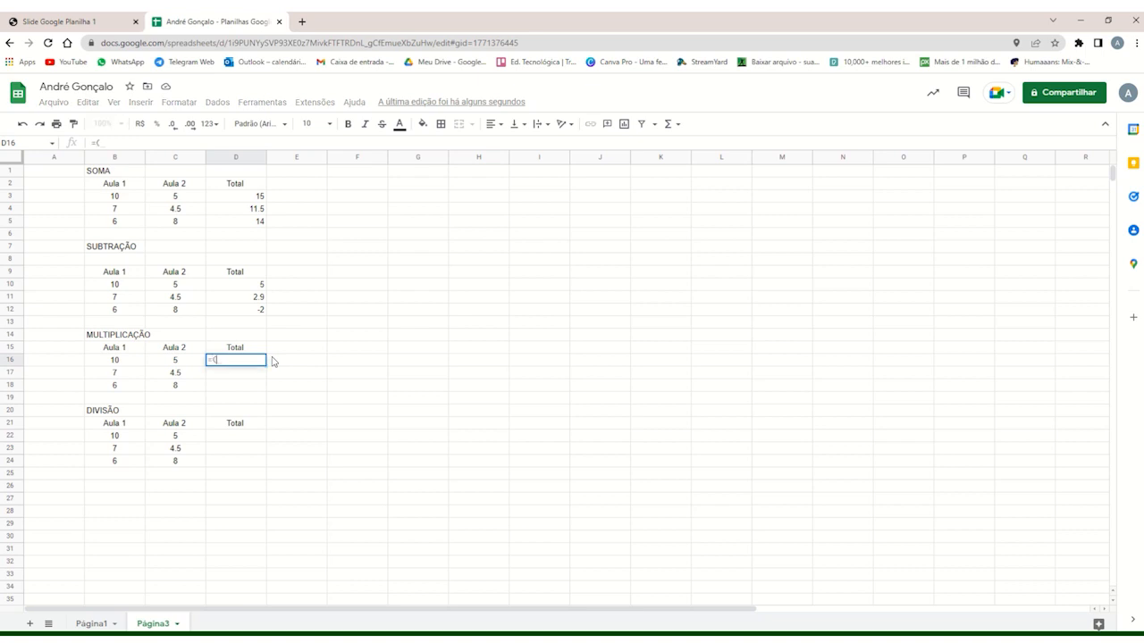
type("B")
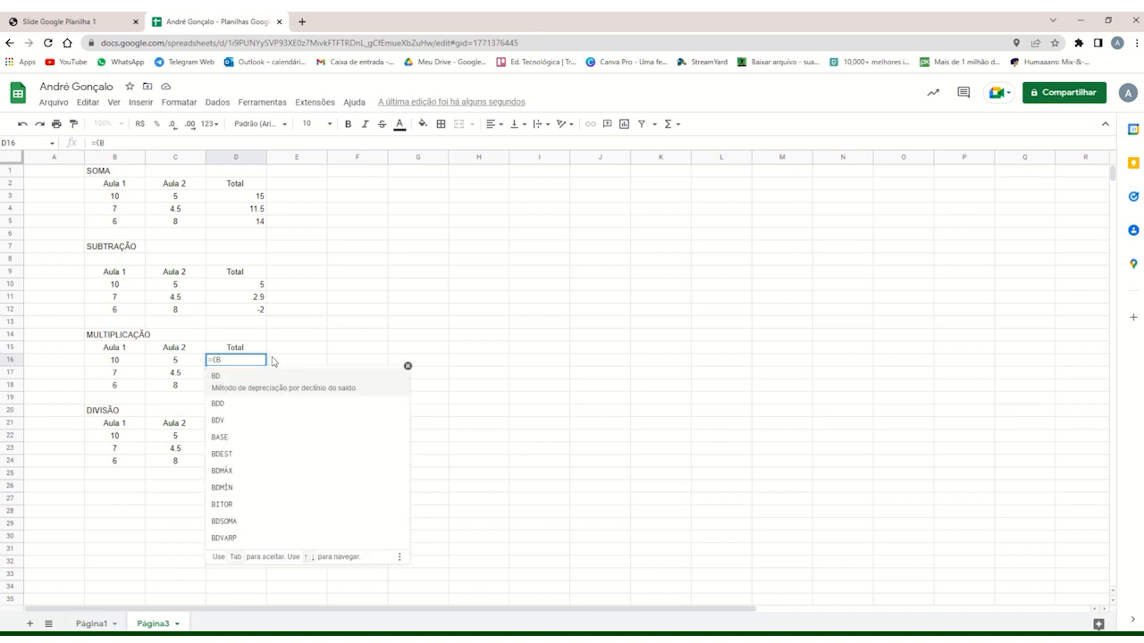
type("16")
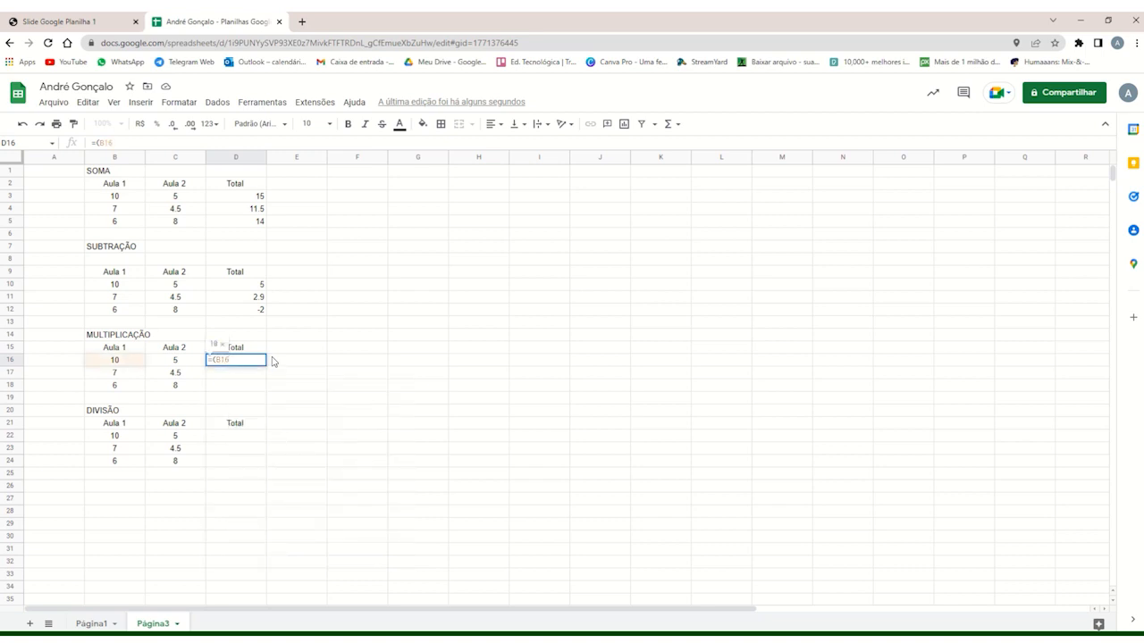
type("*")
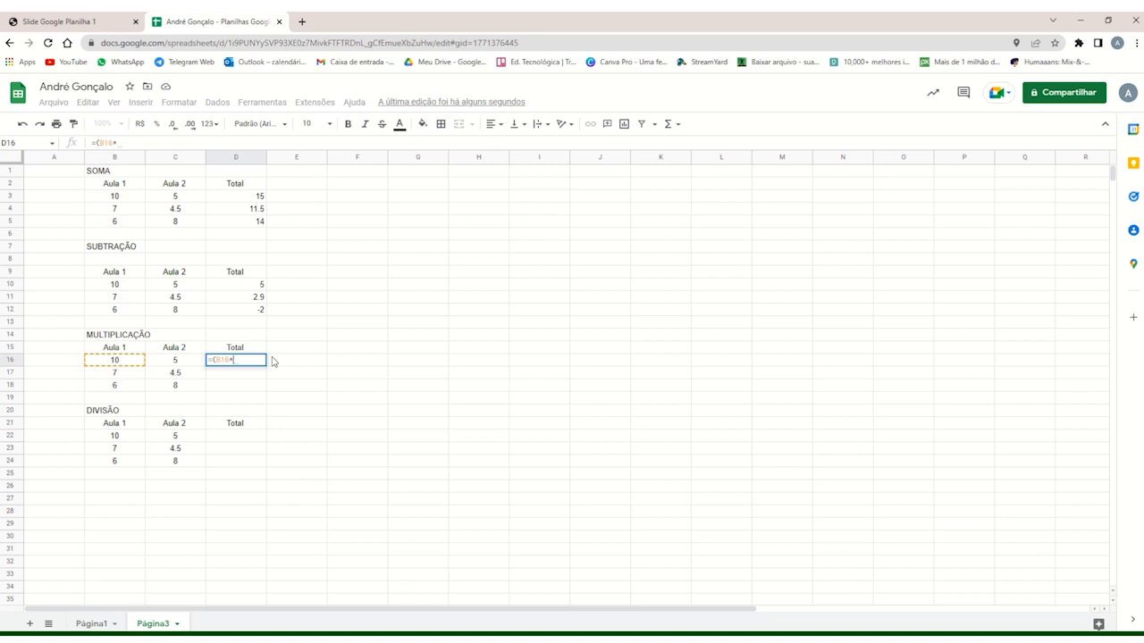
type("C")
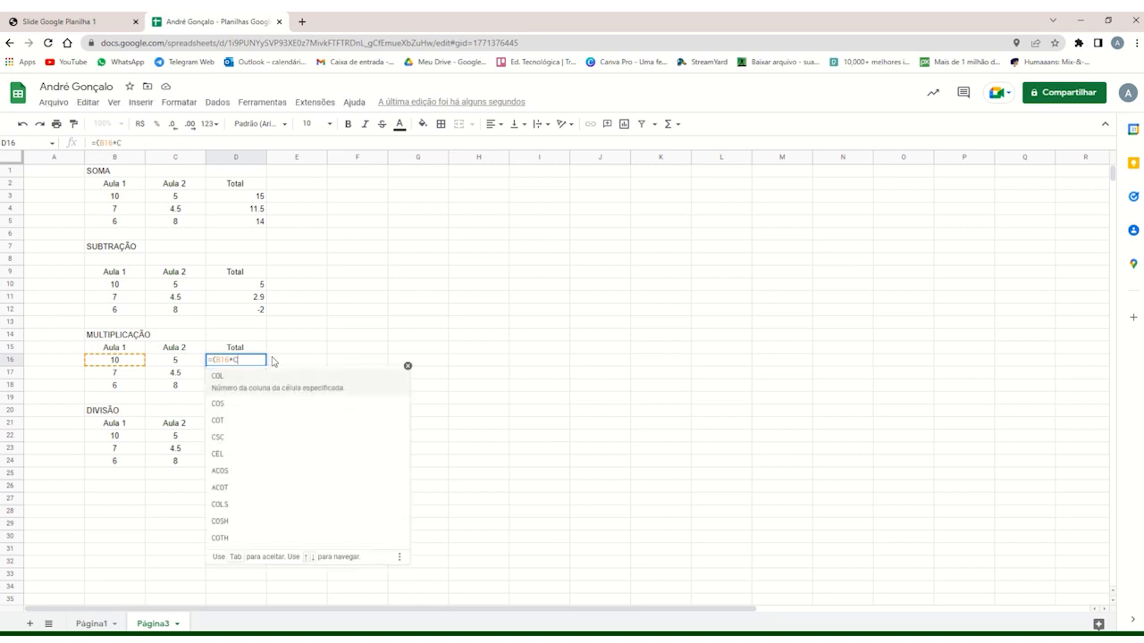
type("16")
type(")")
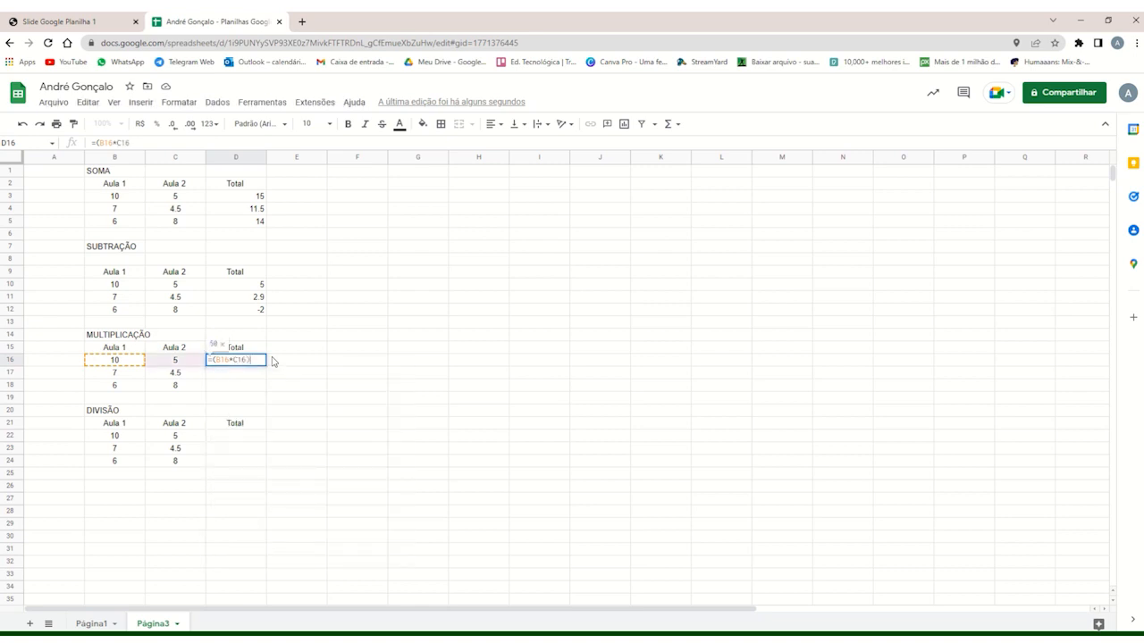
key("Return")
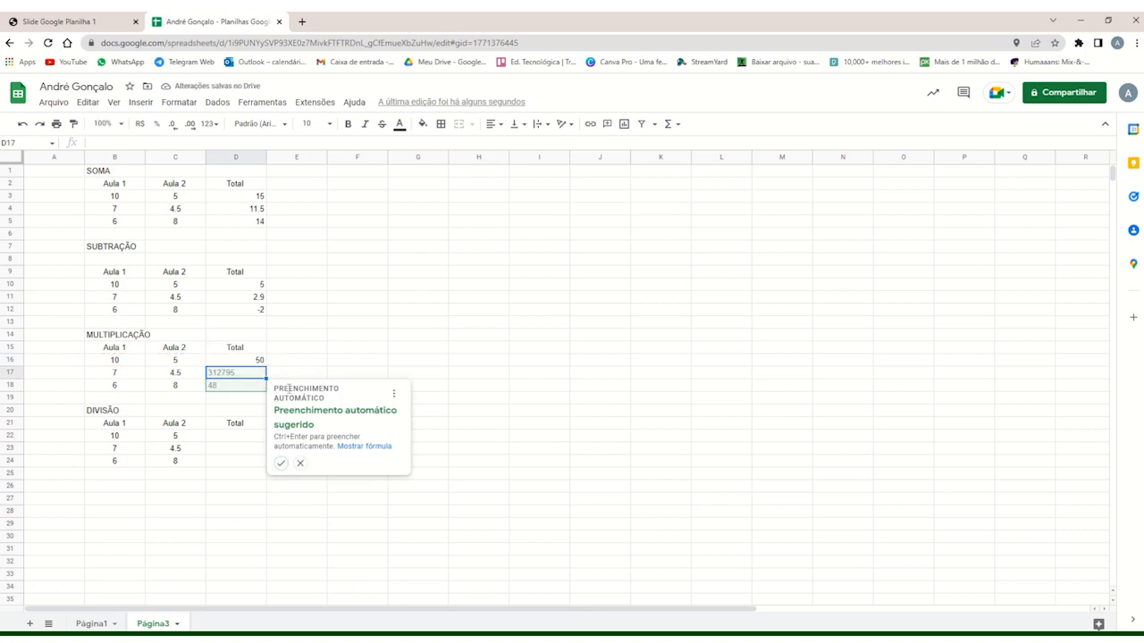
left_click(282, 463)
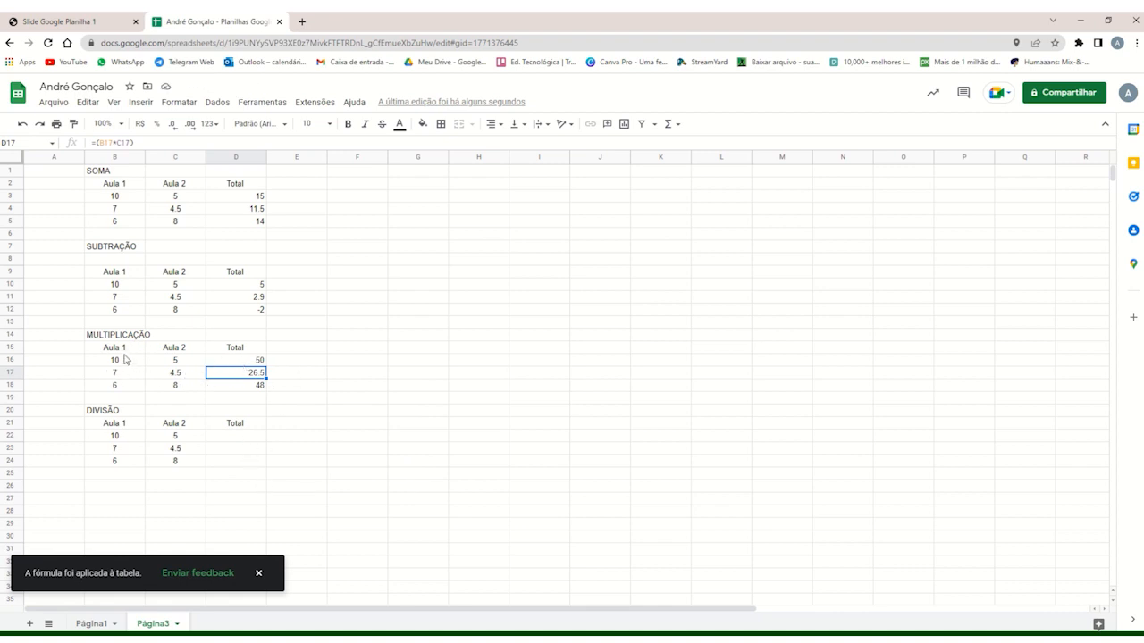
Enter the division formula =(B22/C22) in D22 of the DIVISÃO table and reject the suggested autofill.
left_click(226, 439)
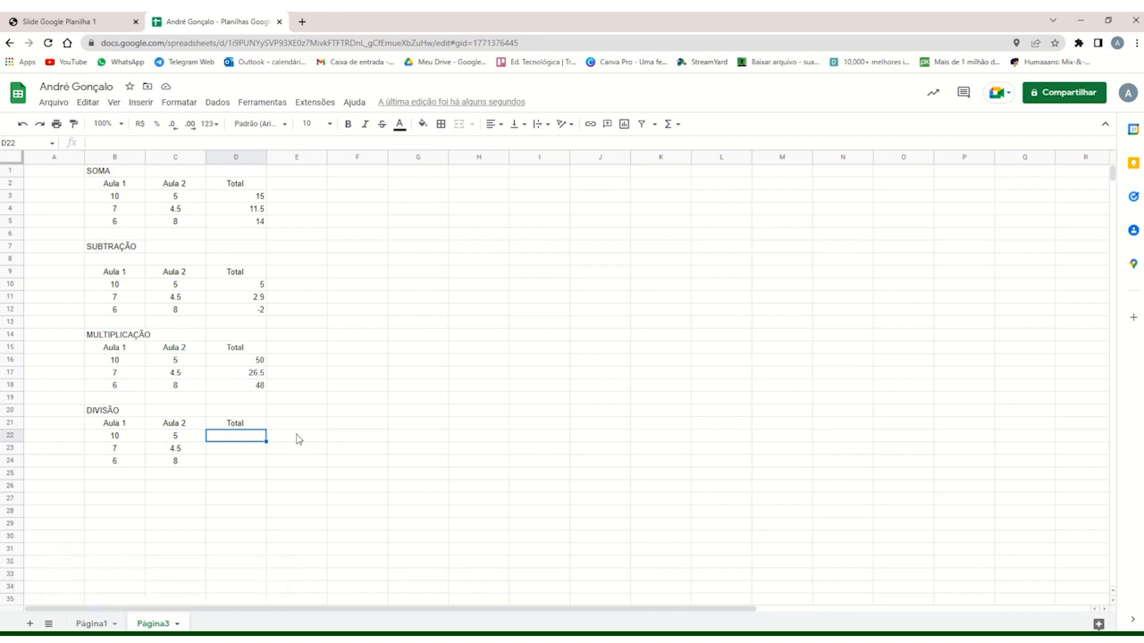
type("=(B")
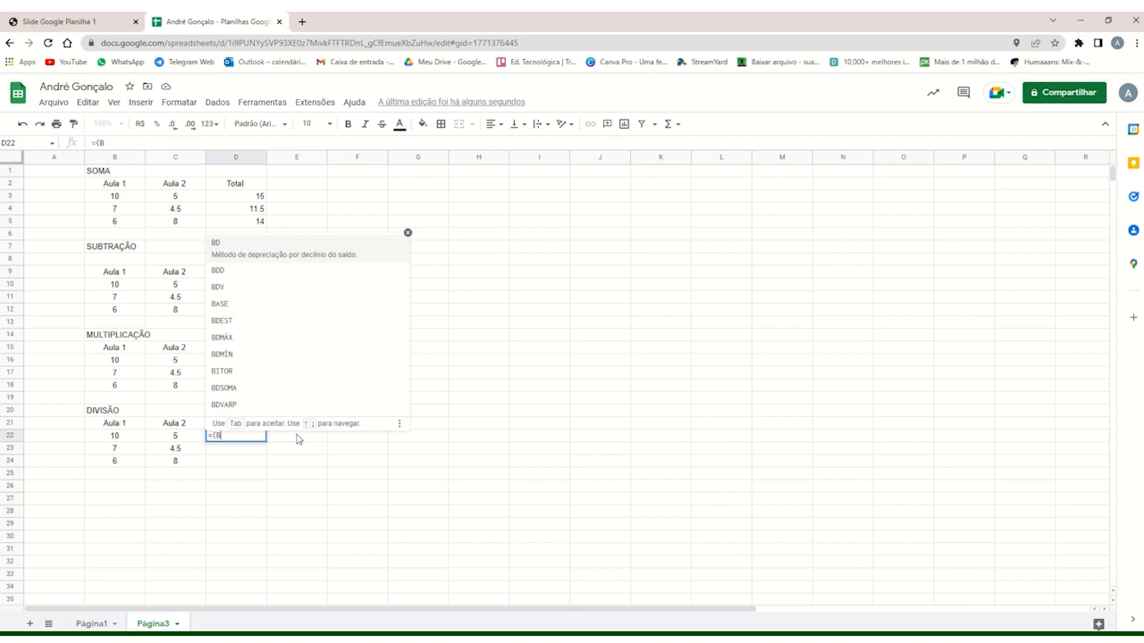
type("22/")
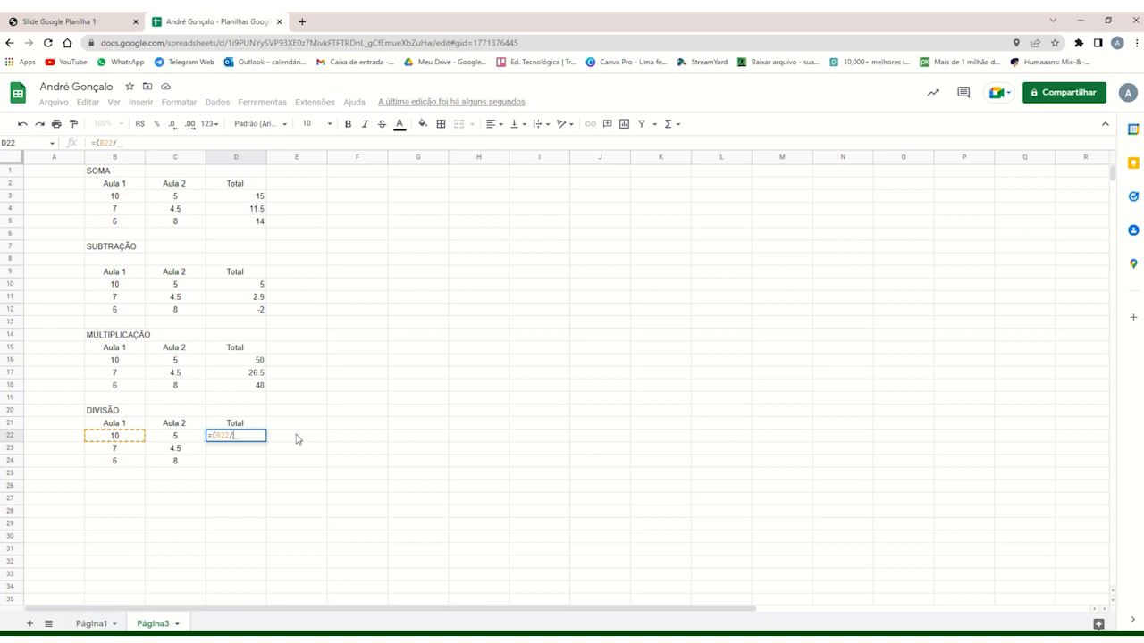
type("C")
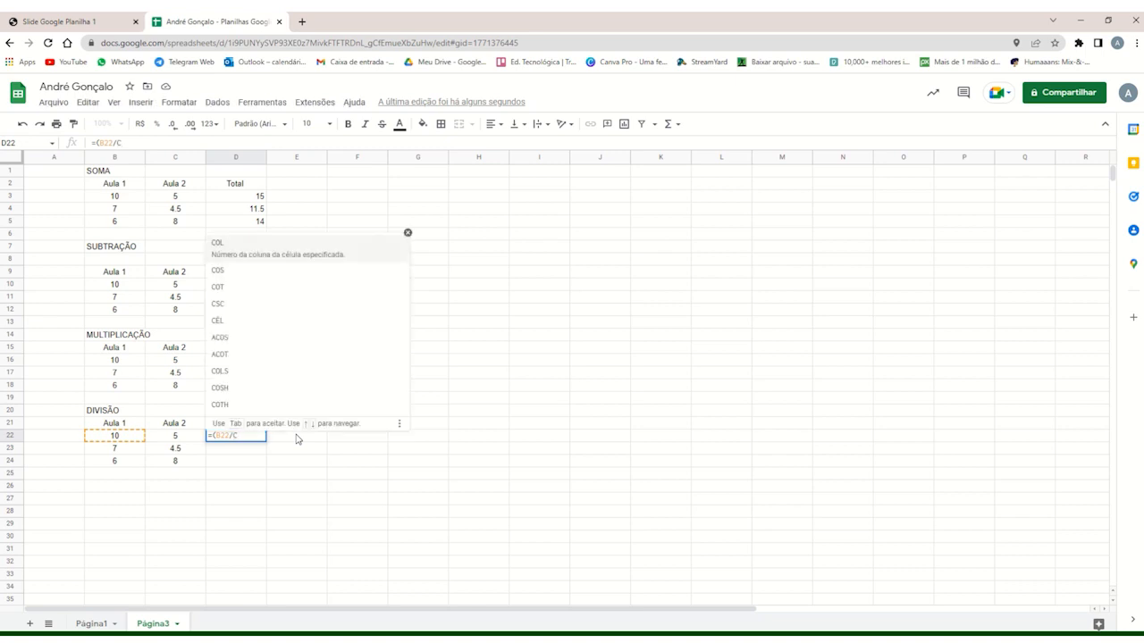
type("22)")
key("Return")
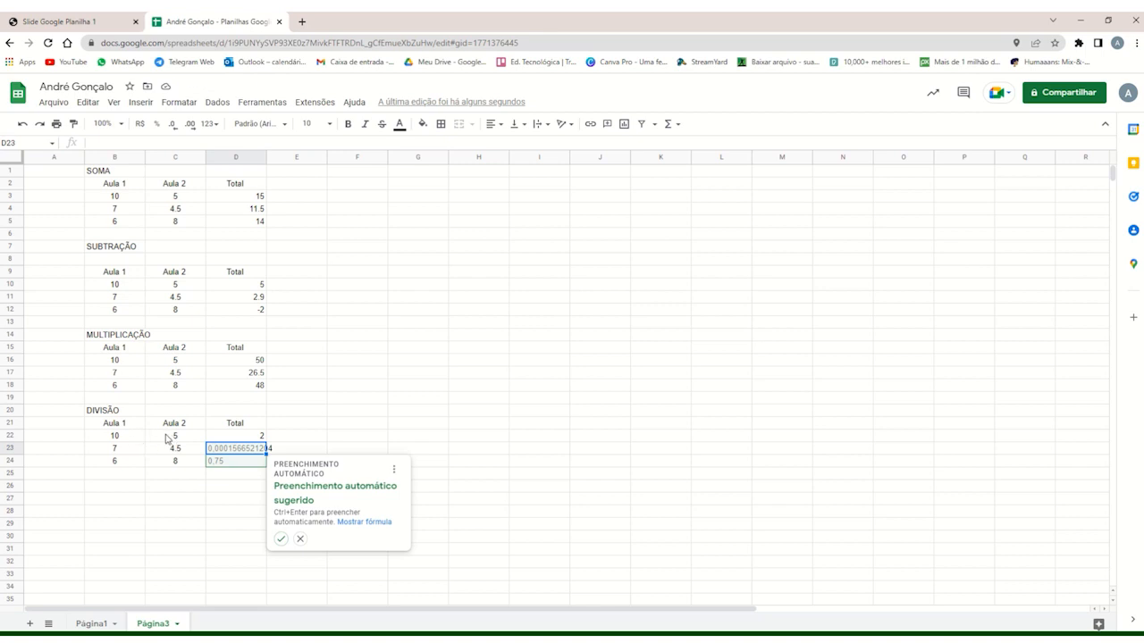
left_click(300, 538)
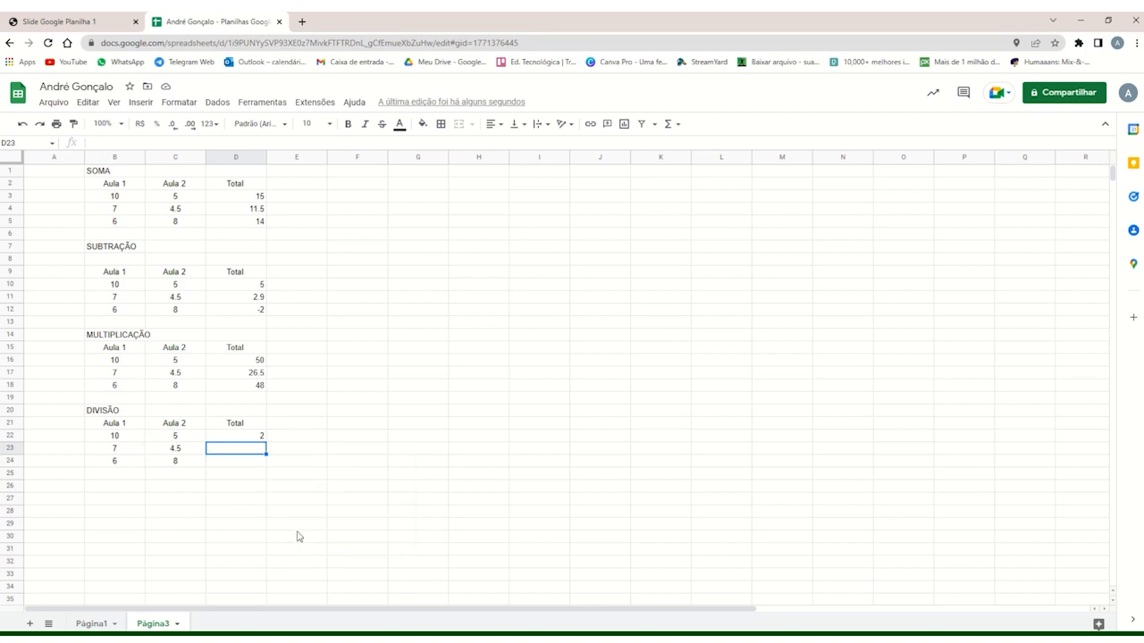
Fill the division formula from D22 down through D24 in the DIVISÃO table.
left_click(261, 438)
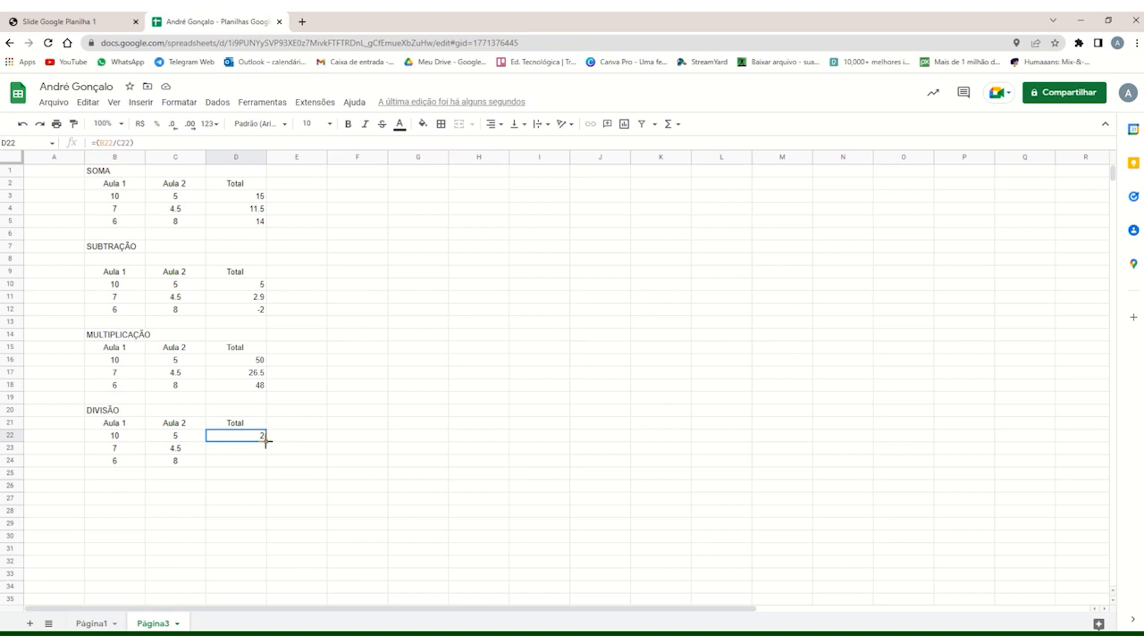
left_click_drag(266, 441, 260, 464)
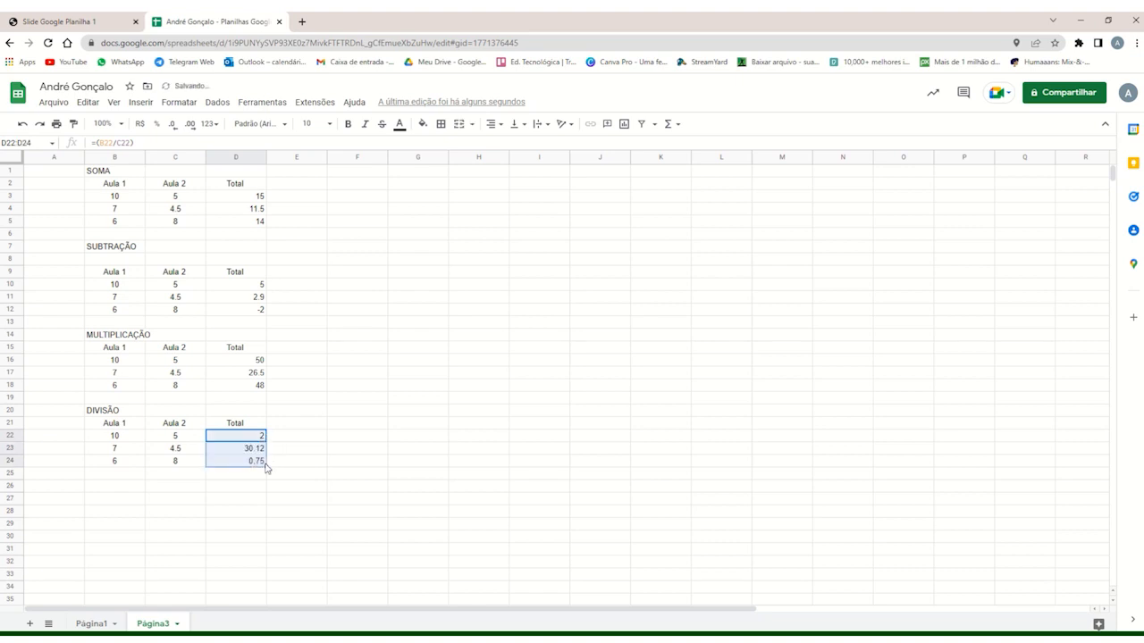
left_click(279, 467)
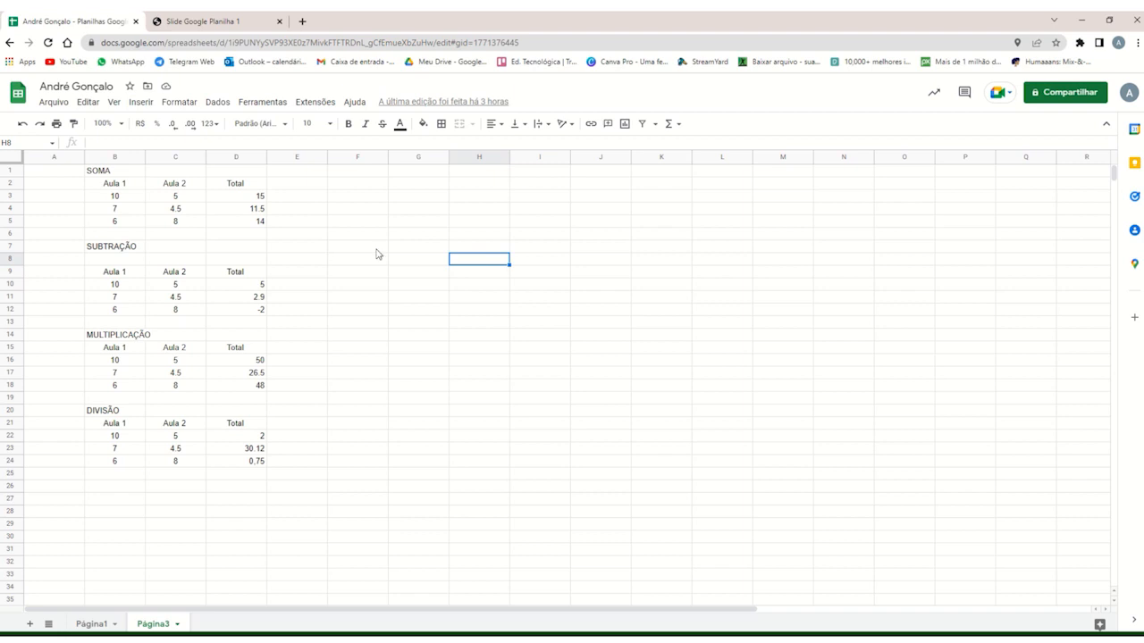
Insert an empty chart and place it beside the tables, over columns G to M and rows 7 to 24.
left_click(624, 125)
left_click_drag(508, 377, 621, 352)
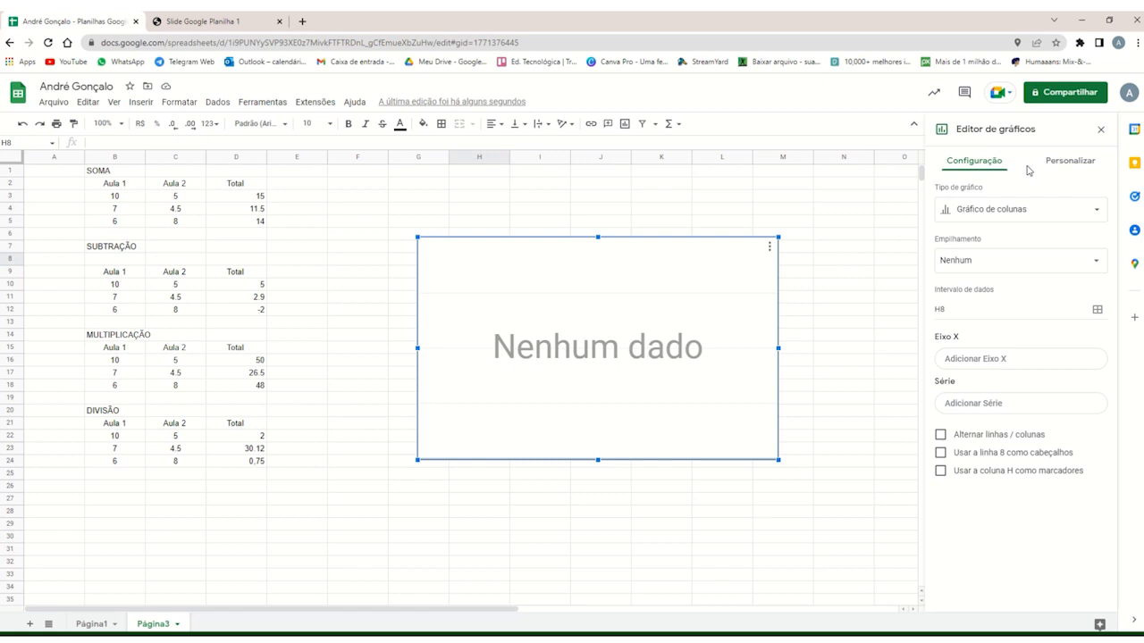
Browse the available chart types, try the stacked column chart, and return to the plain column chart.
left_click(999, 211)
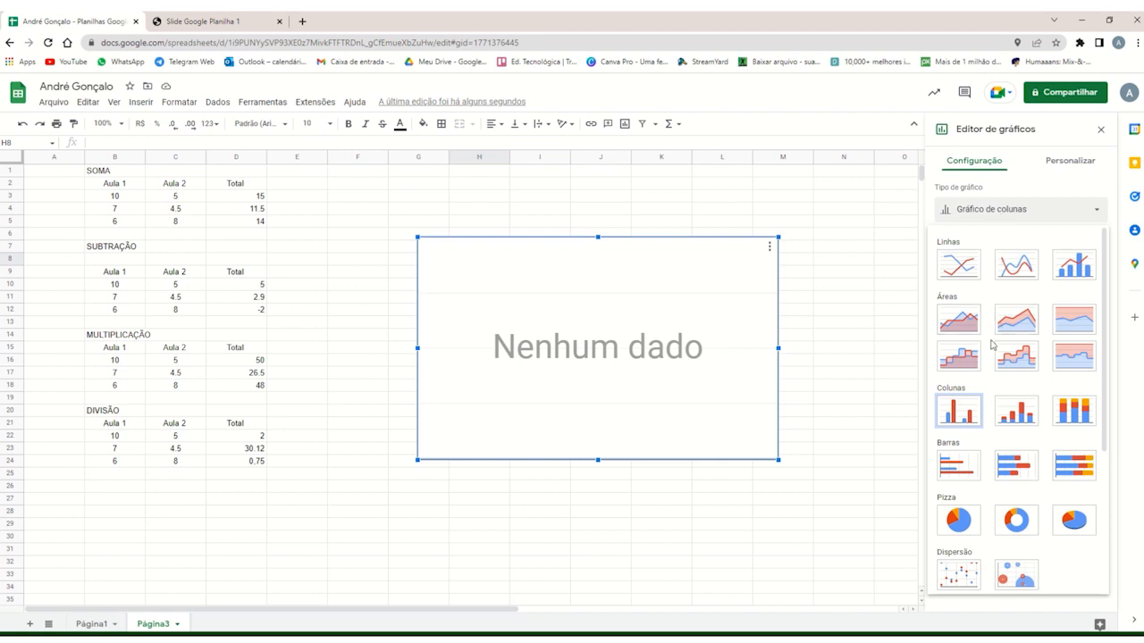
scroll(992, 348, "down", 5)
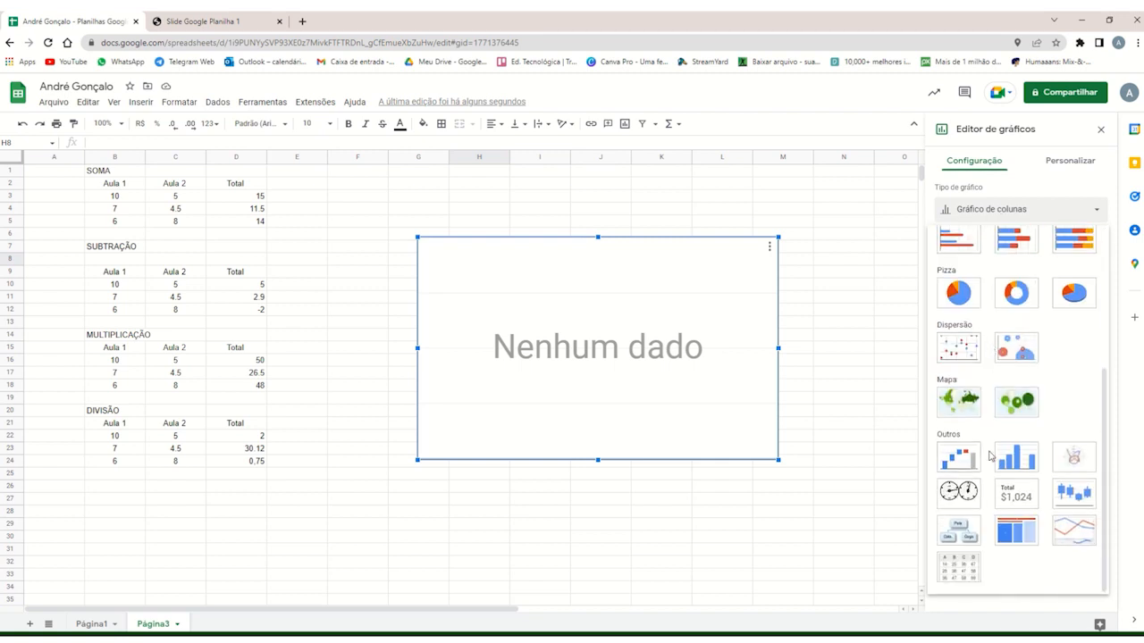
scroll(1027, 429, "up", 2)
scroll(992, 498, "up", 2)
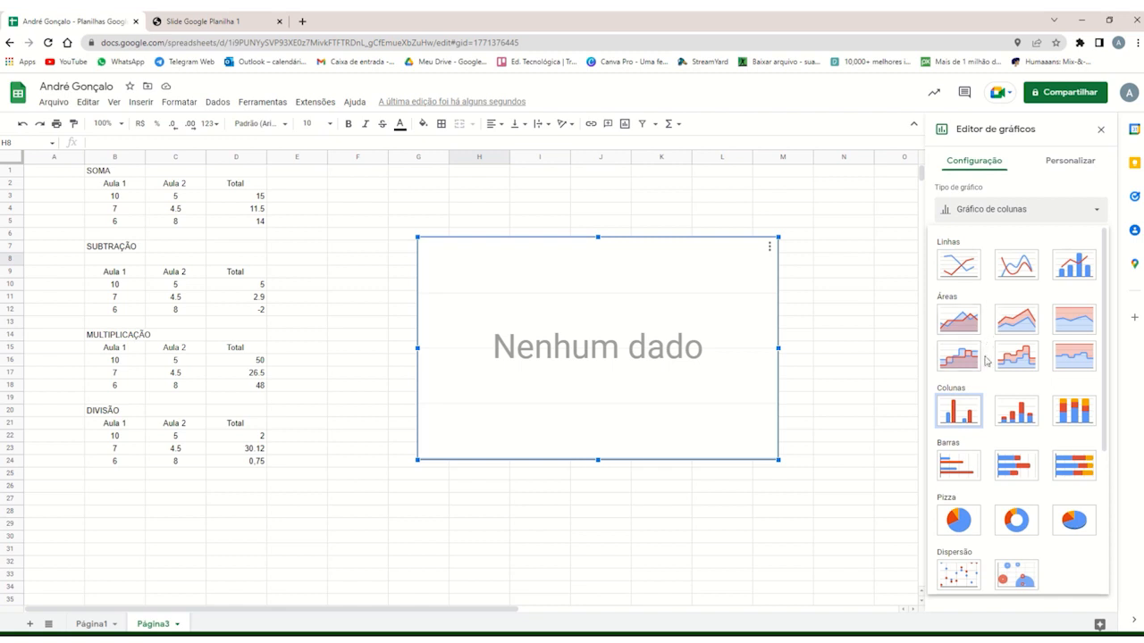
scroll(990, 380, "down", 2)
scroll(990, 386, "up", 3)
left_click(1014, 413)
left_click(1020, 215)
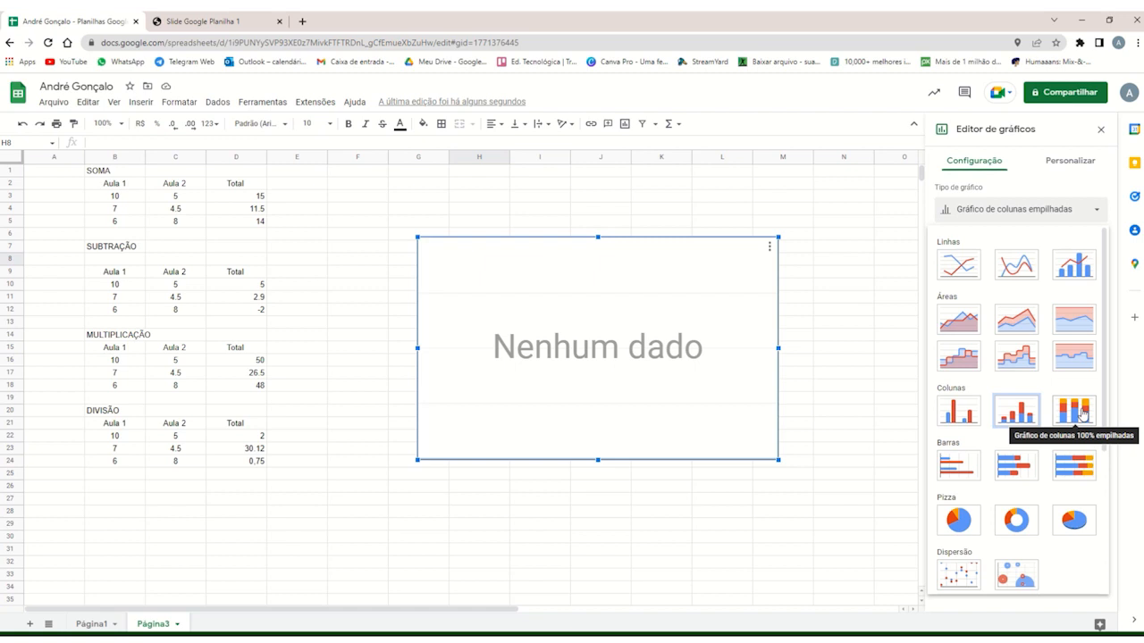
left_click(975, 413)
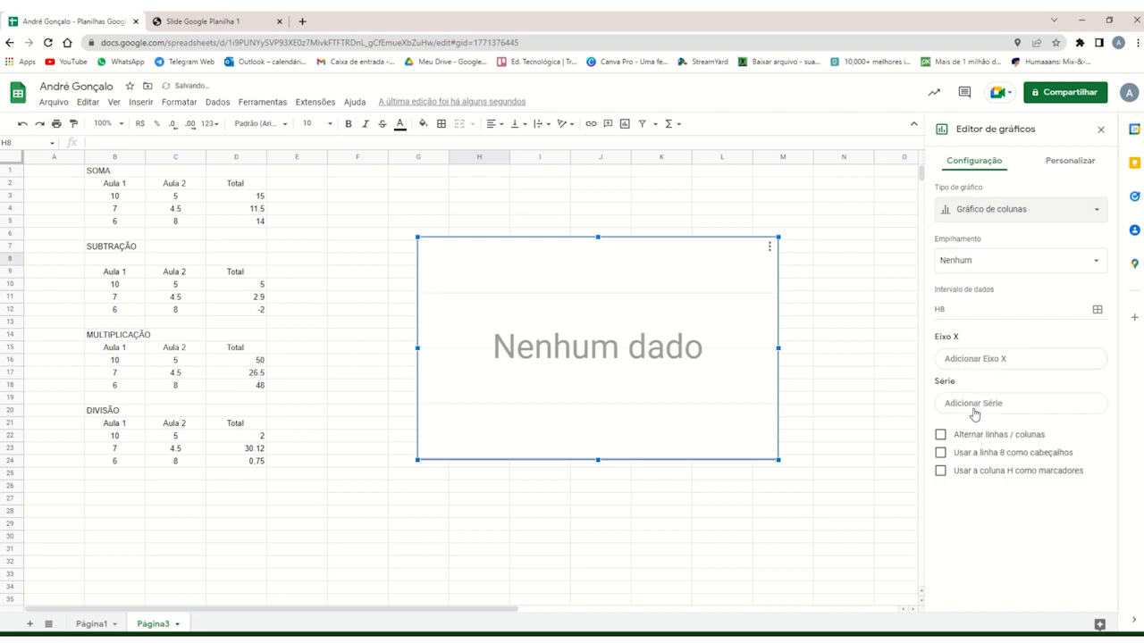
Set the chart's stacking to Padrão and its data range to B3:D5 from the SOMA table.
left_click(989, 267)
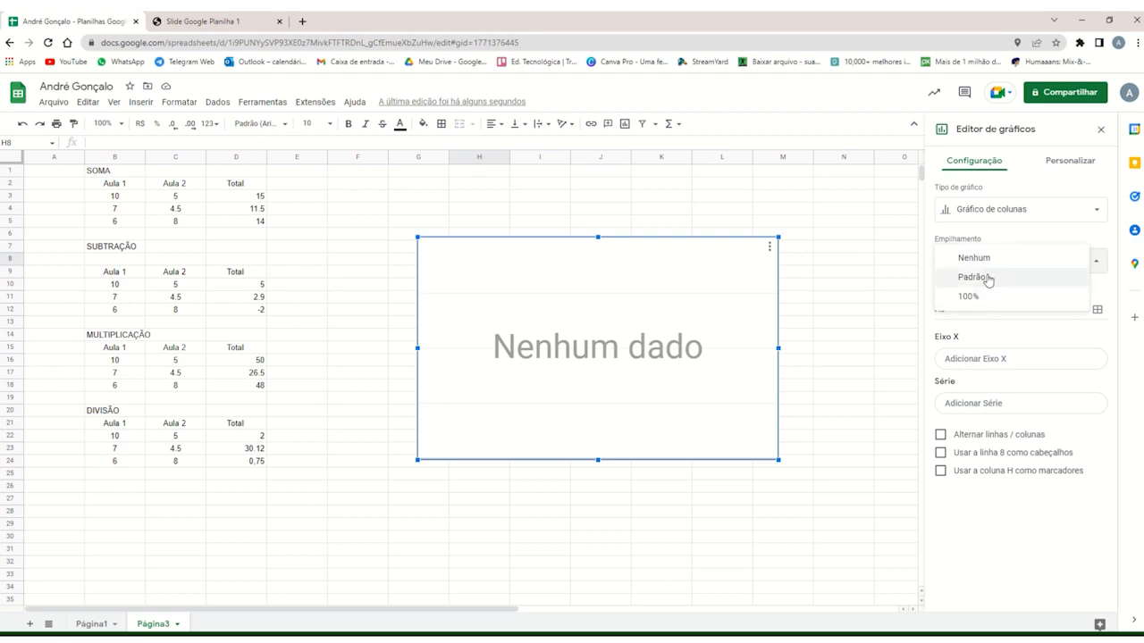
left_click(988, 279)
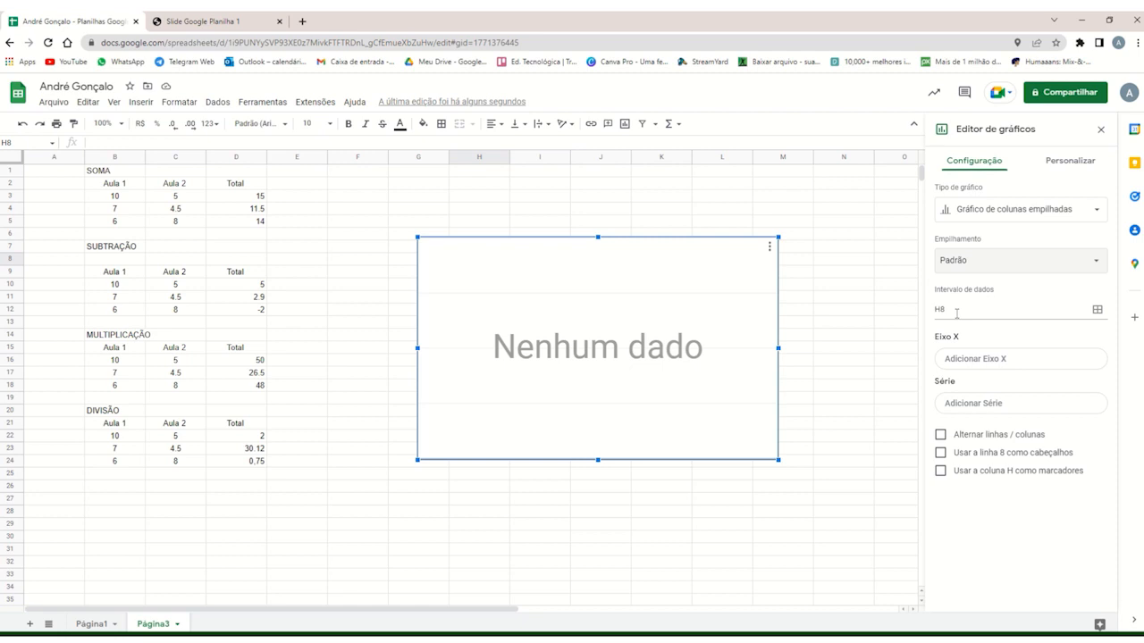
left_click(1098, 311)
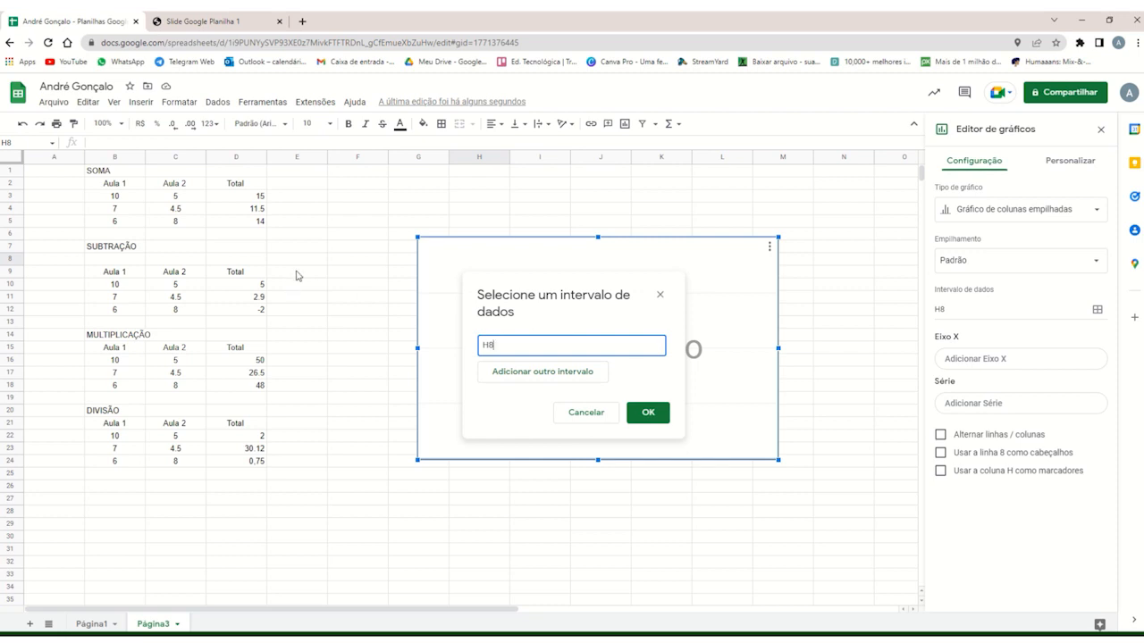
left_click_drag(118, 198, 257, 227)
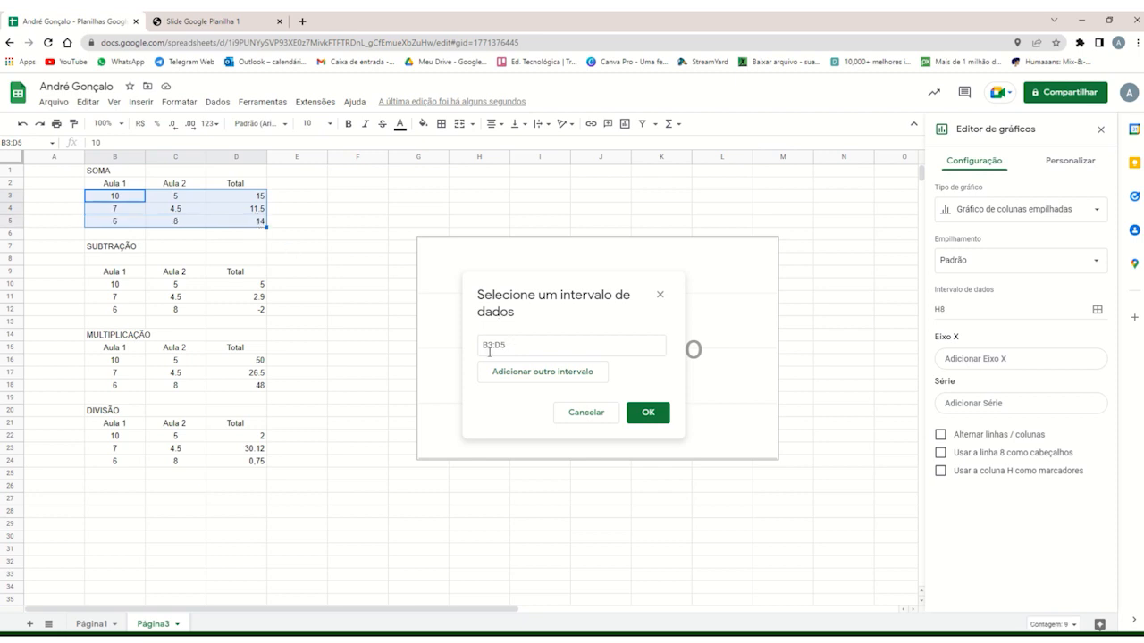
left_click(643, 414)
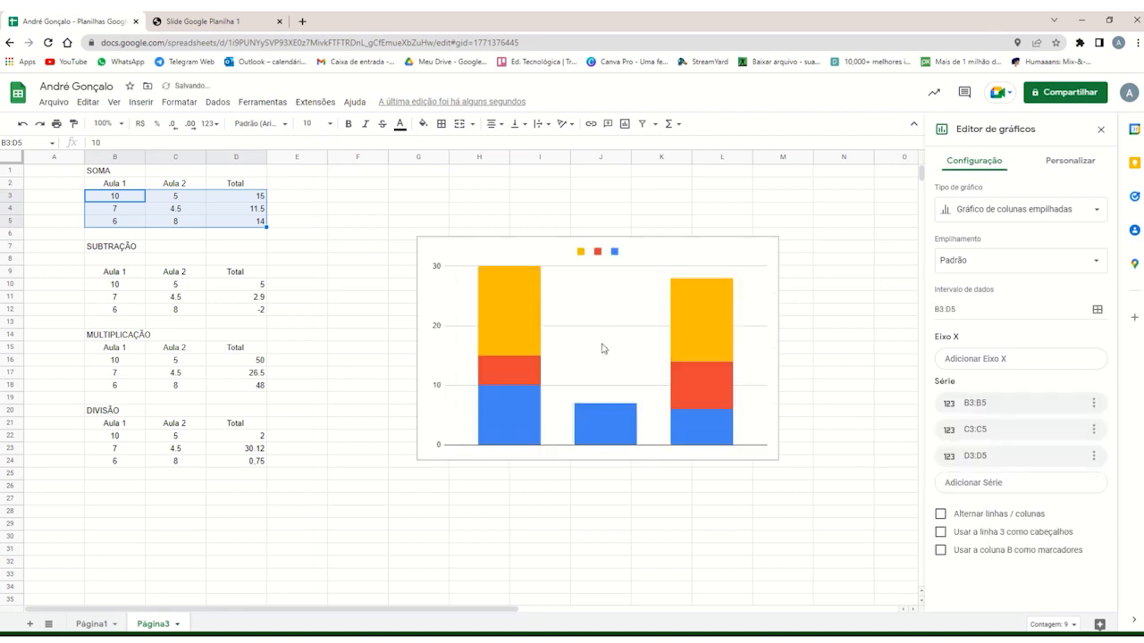
Move the chart to about columns F to L, rows 3 to 20, and change its first series to C3:C5.
left_click_drag(603, 348, 561, 309)
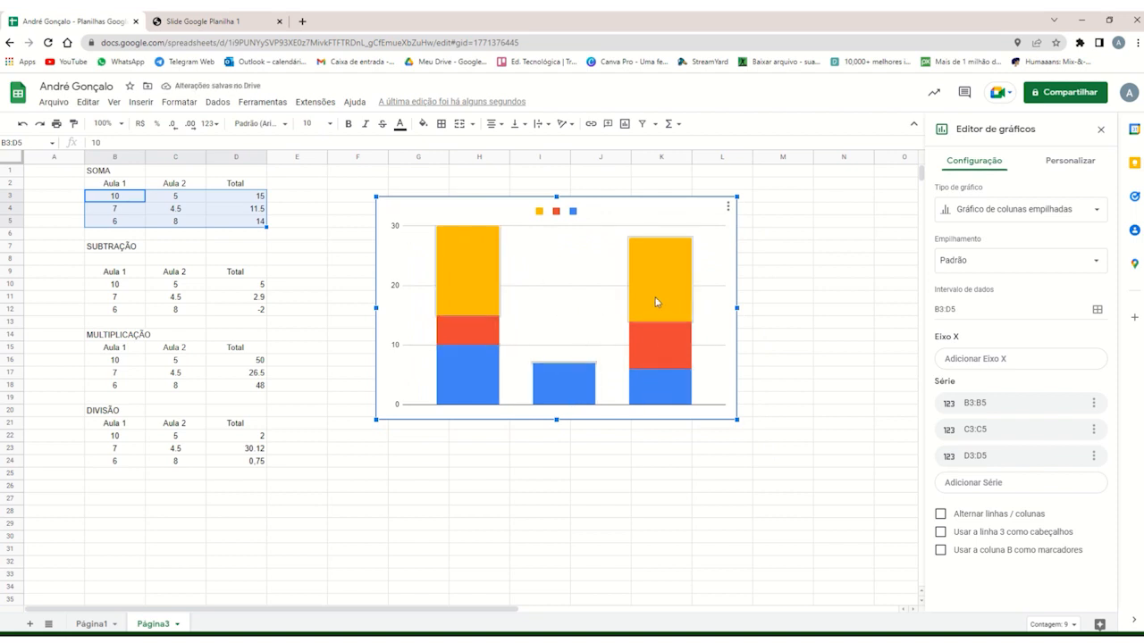
left_click(804, 235)
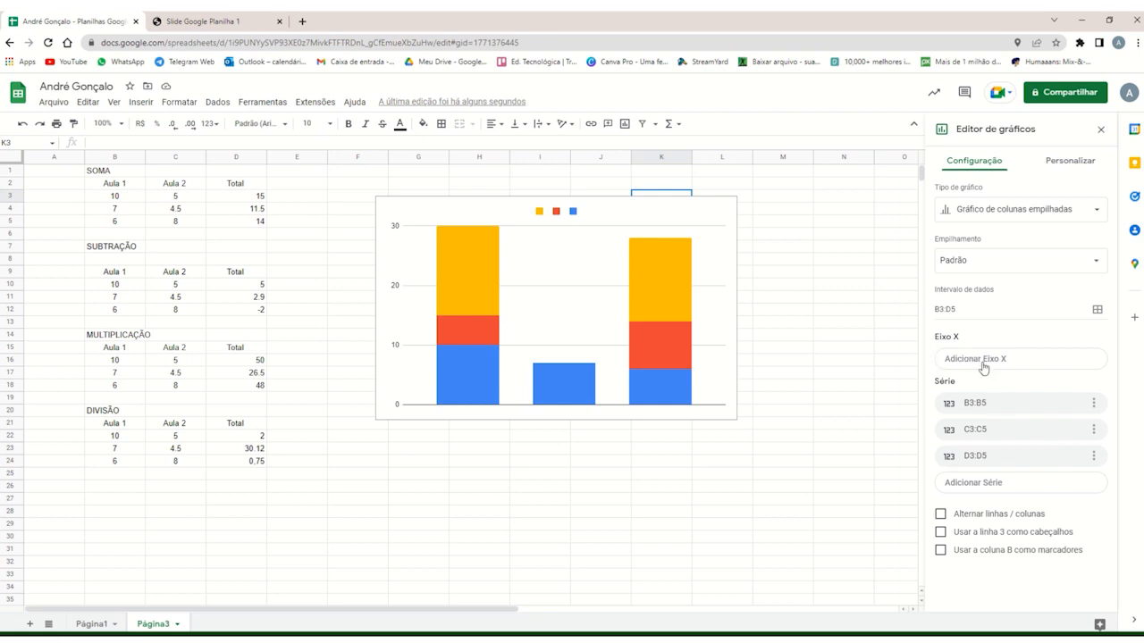
left_click(1004, 409)
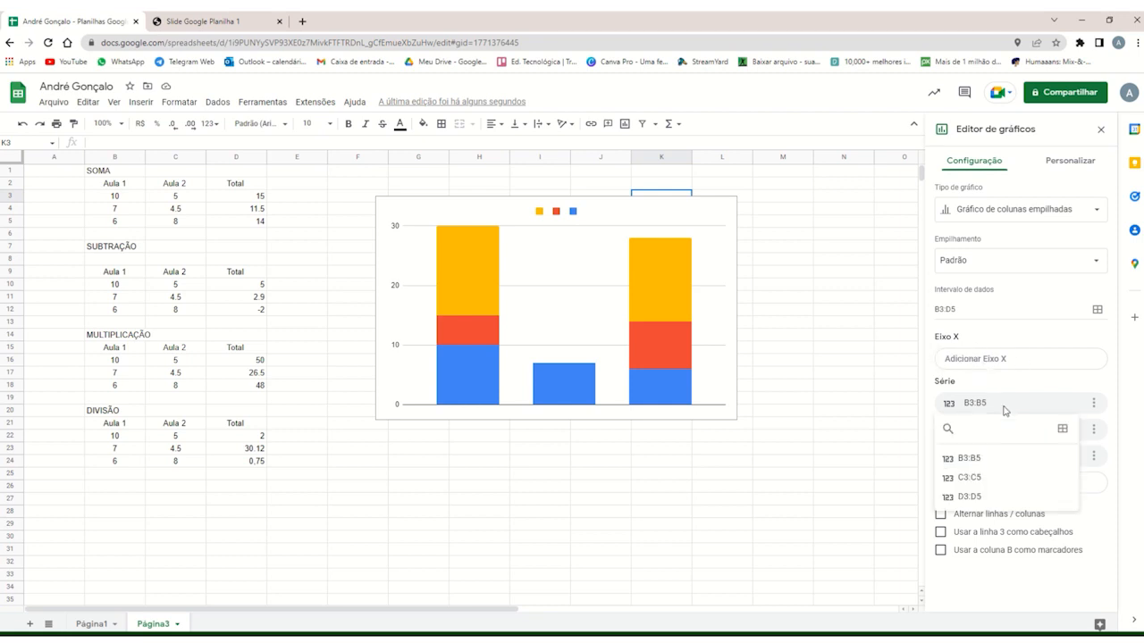
left_click(984, 478)
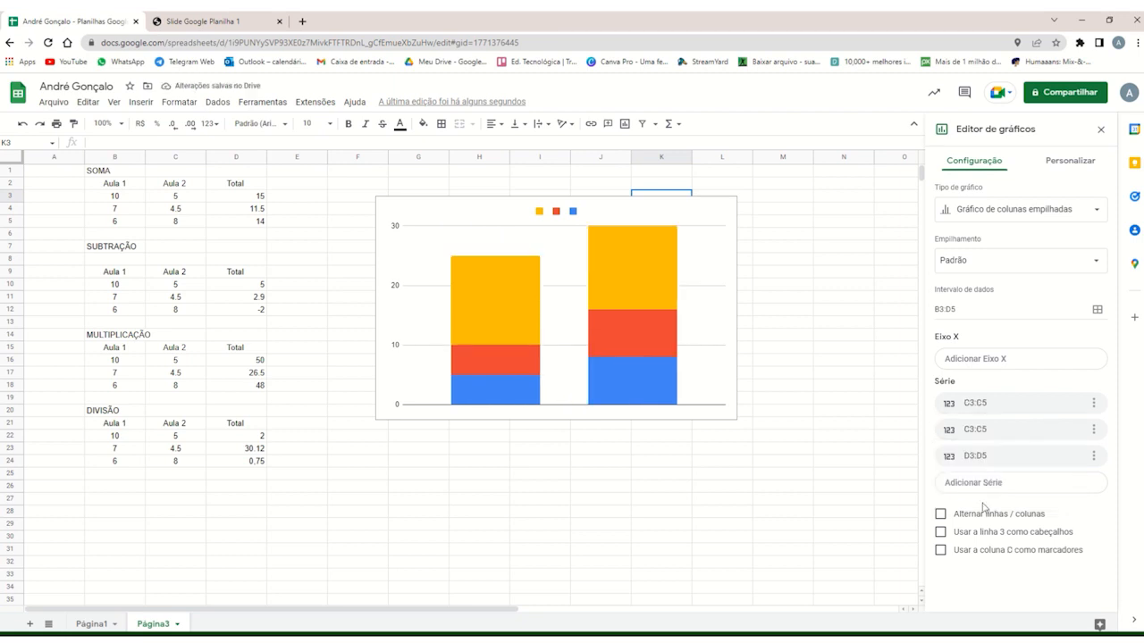
Try using row 3 as headers and column C as labels in the stacked column chart.
left_click(941, 533)
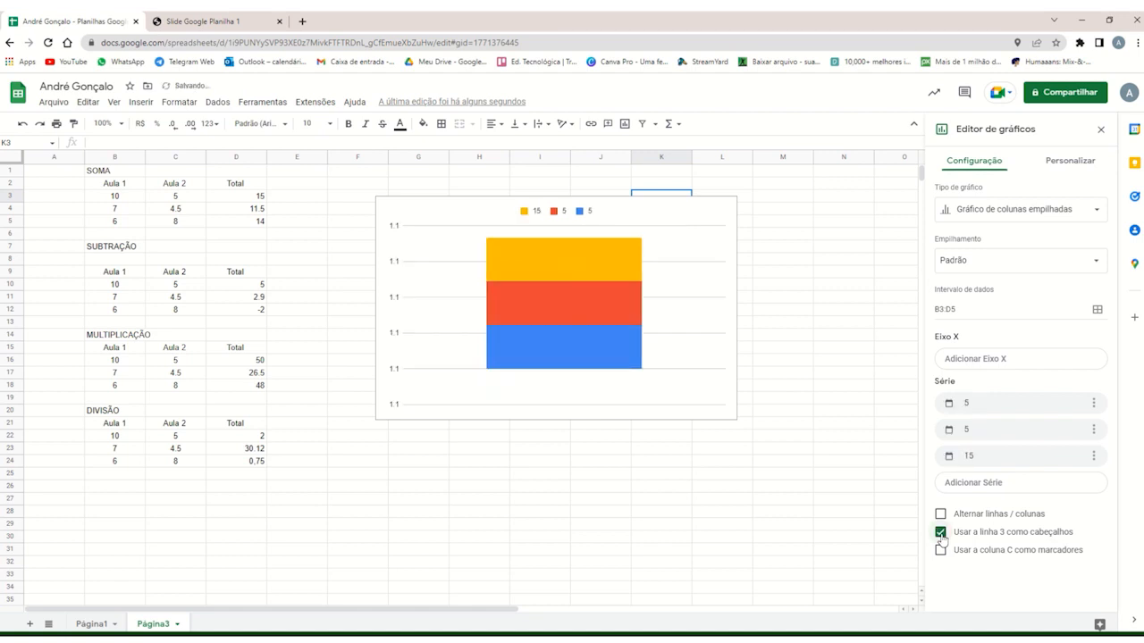
left_click(940, 550)
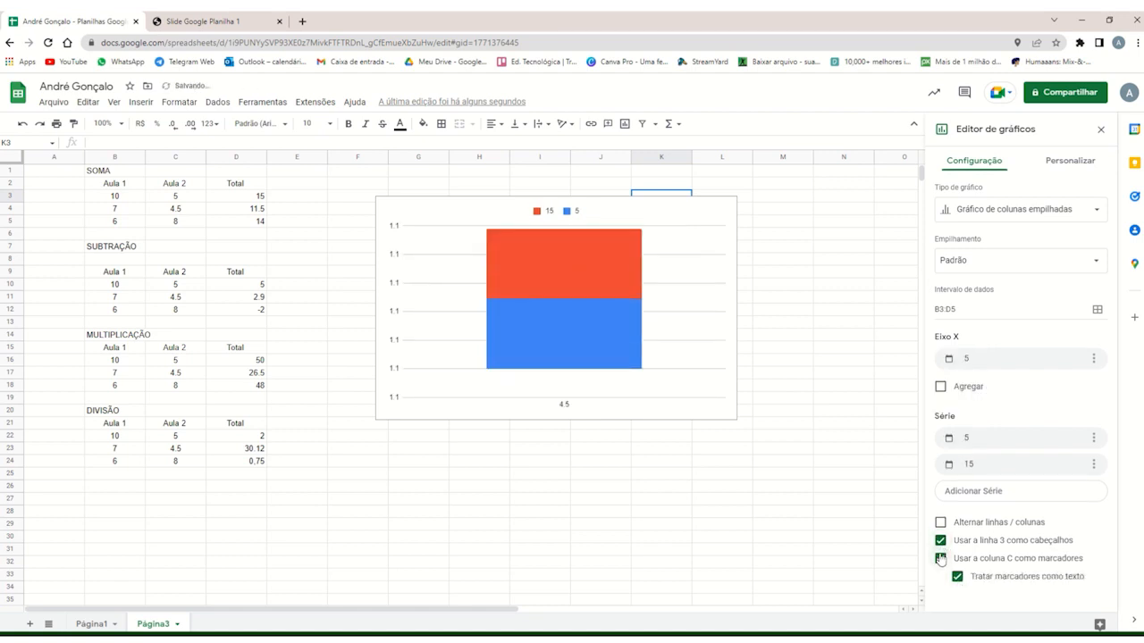
left_click(957, 576)
left_click(940, 558)
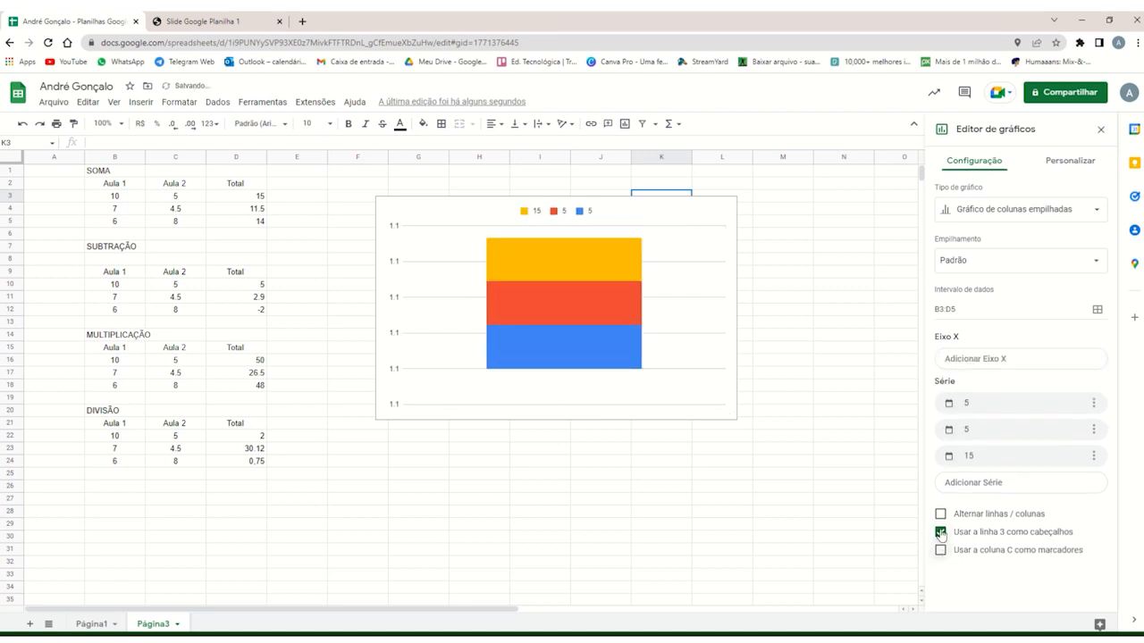
left_click(940, 531)
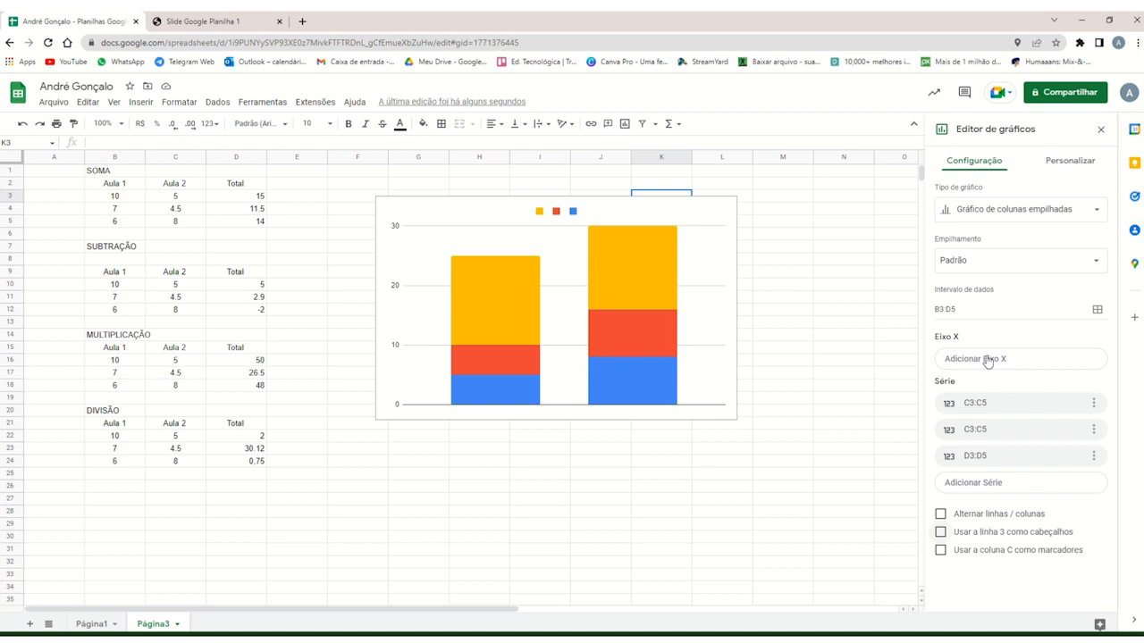
Change the chart to a pie chart and move it to about columns G to M, rows 7 to 24.
left_click(1000, 214)
scroll(959, 429, "down", 5)
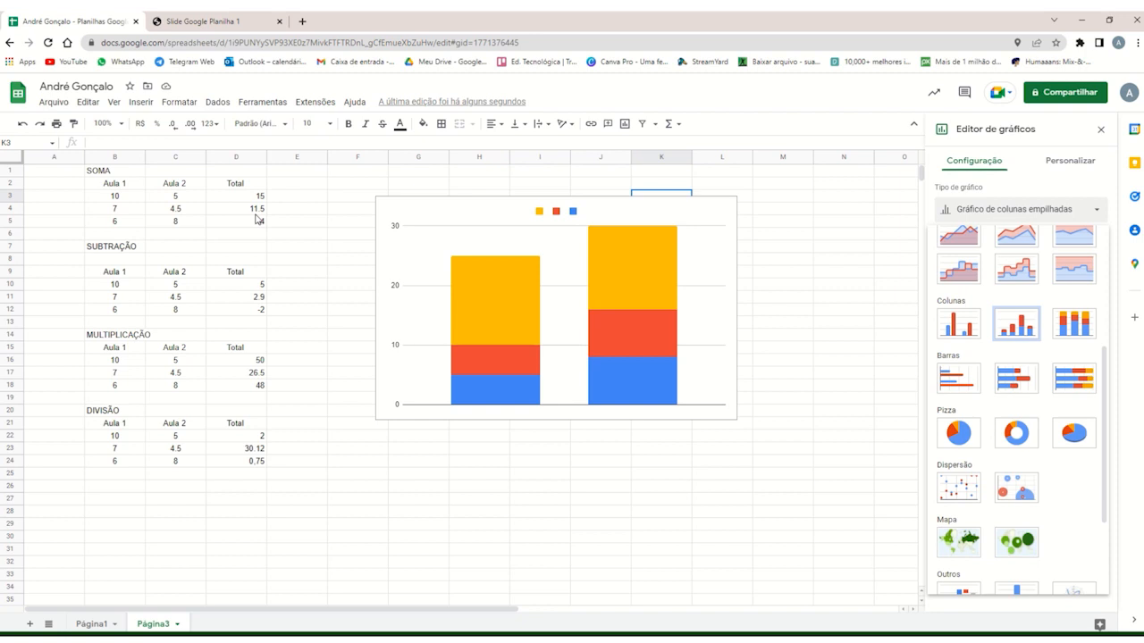
left_click(959, 433)
left_click(904, 284)
left_click(671, 237)
left_click_drag(663, 237, 704, 284)
double_click(703, 284)
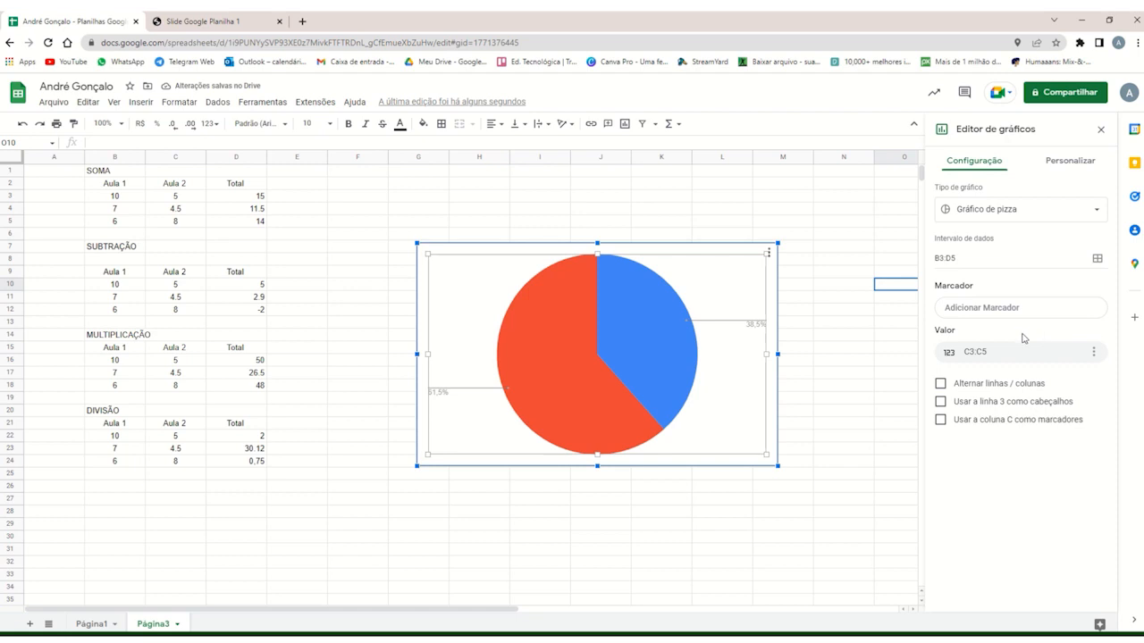
Configure the pie chart with switched rows and columns, column B as headers, row 4 as labels, and 10 as its value series.
left_click(941, 385)
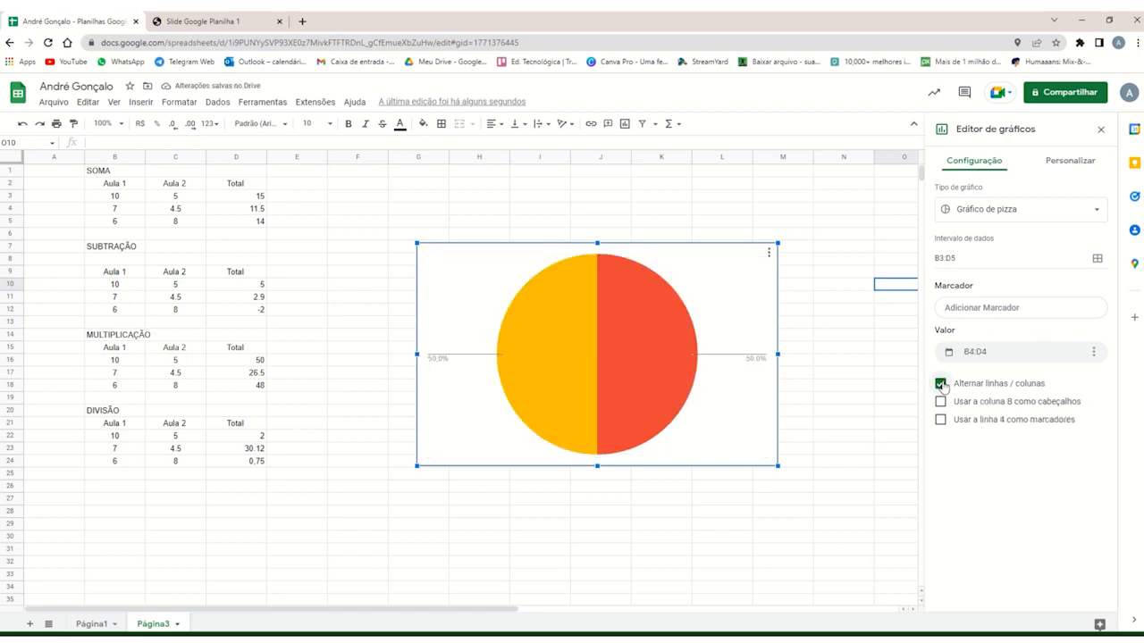
left_click(941, 402)
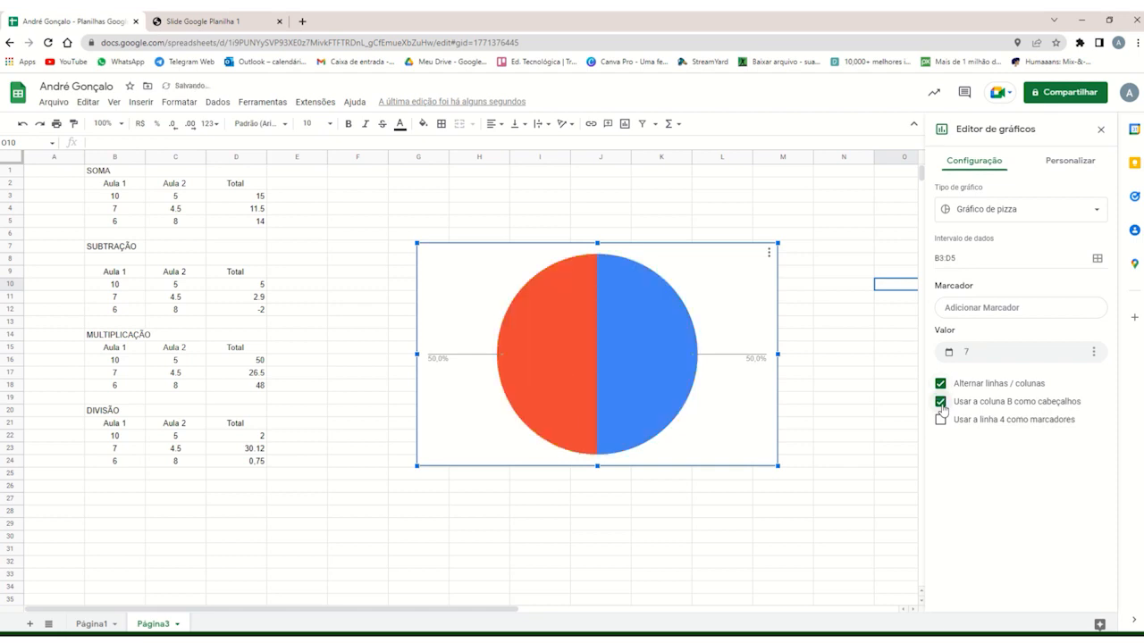
left_click(941, 420)
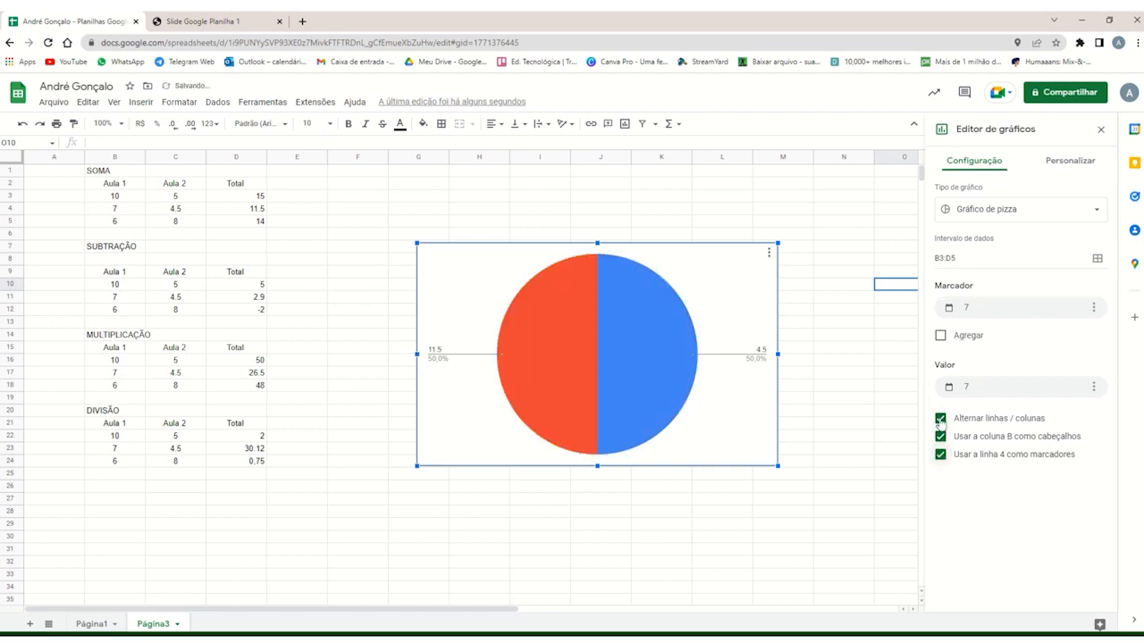
left_click(1012, 391)
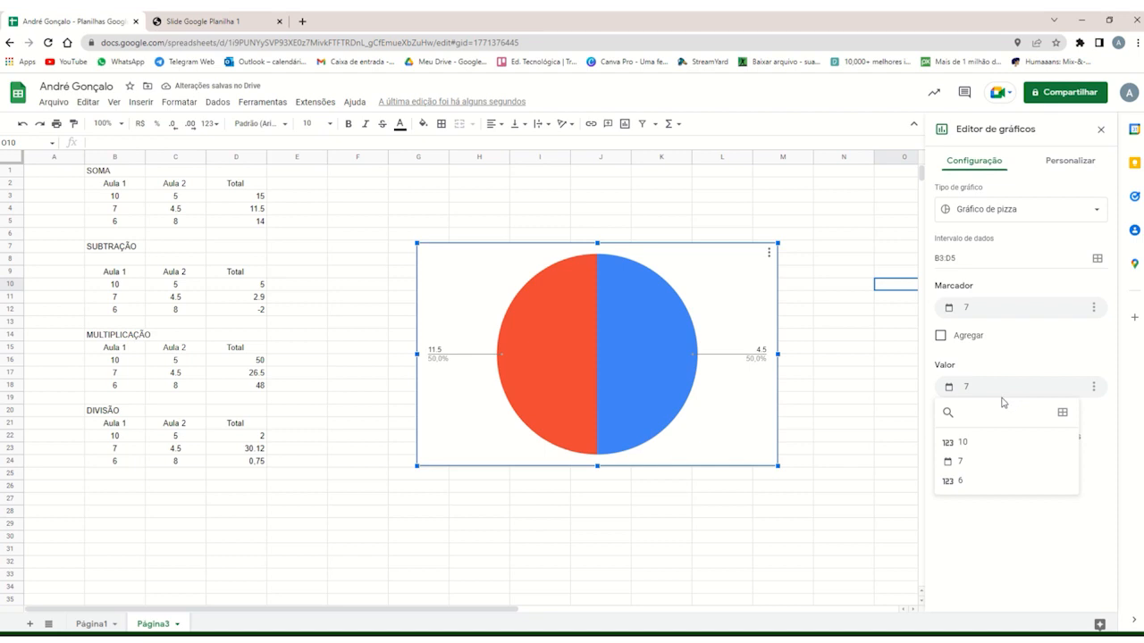
left_click(970, 444)
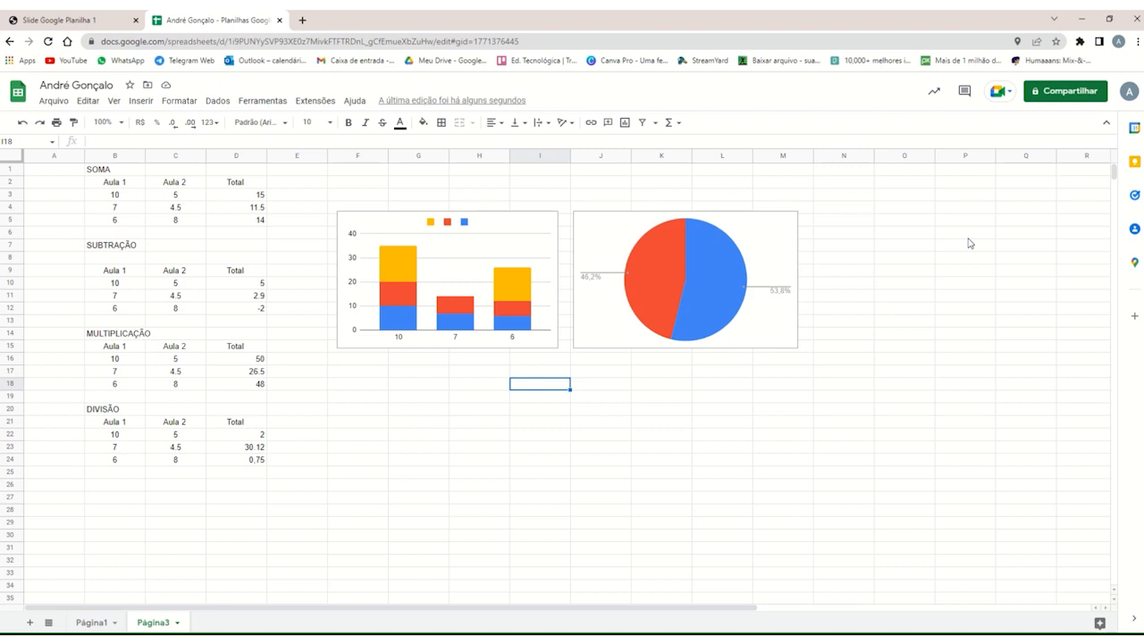
left_click(591, 123)
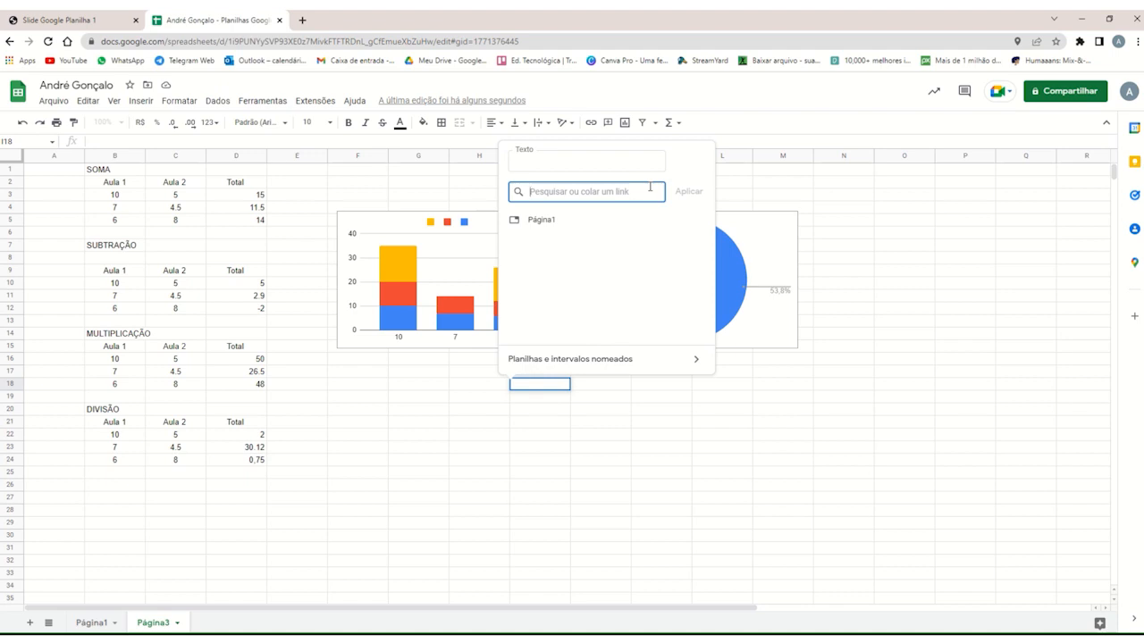
type("https://www.joaopessoa.pb.gov.br/")
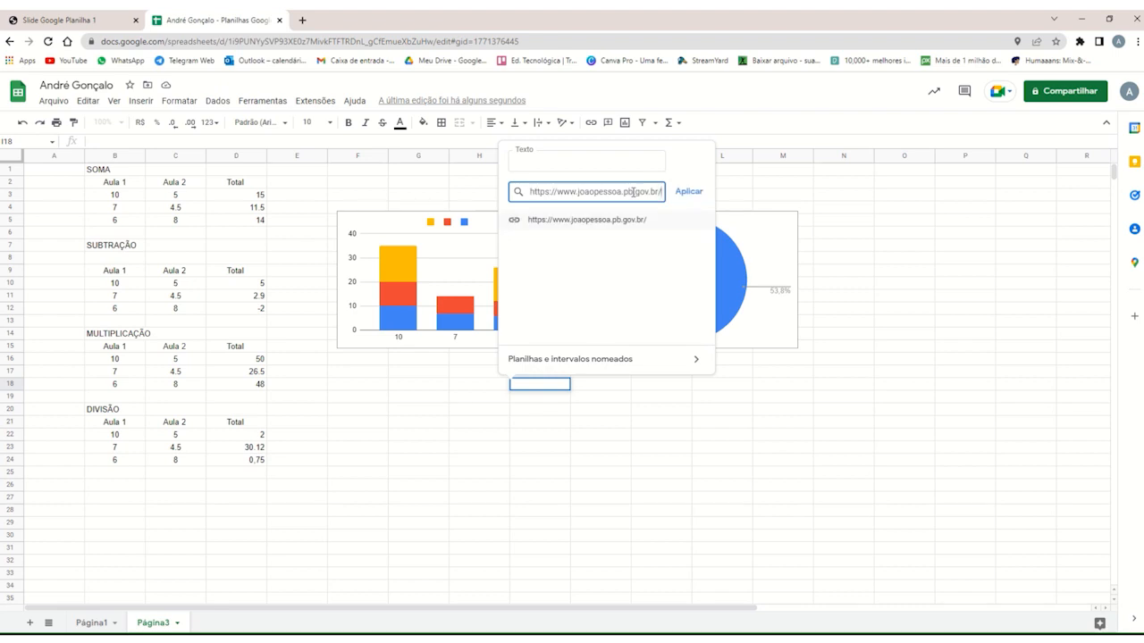
left_click(689, 192)
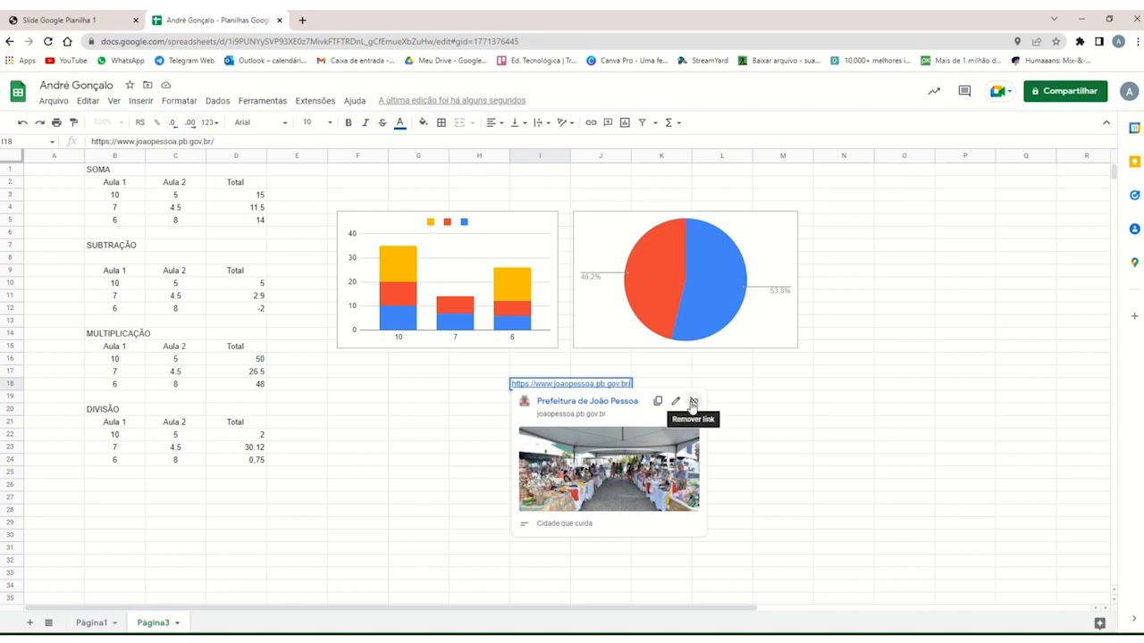
left_click(693, 404)
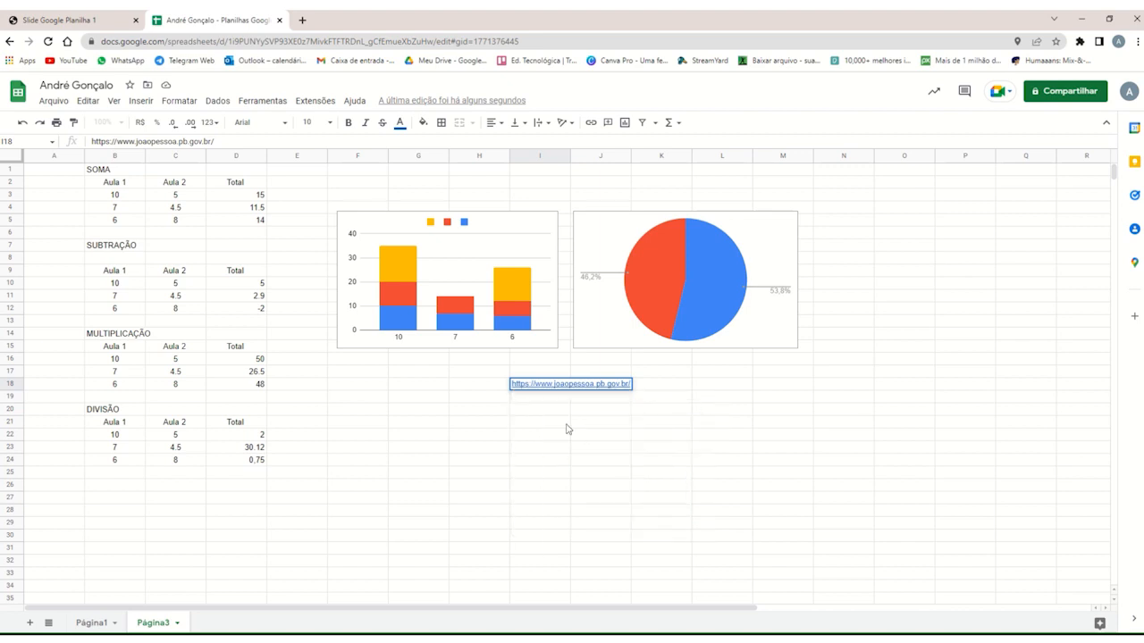